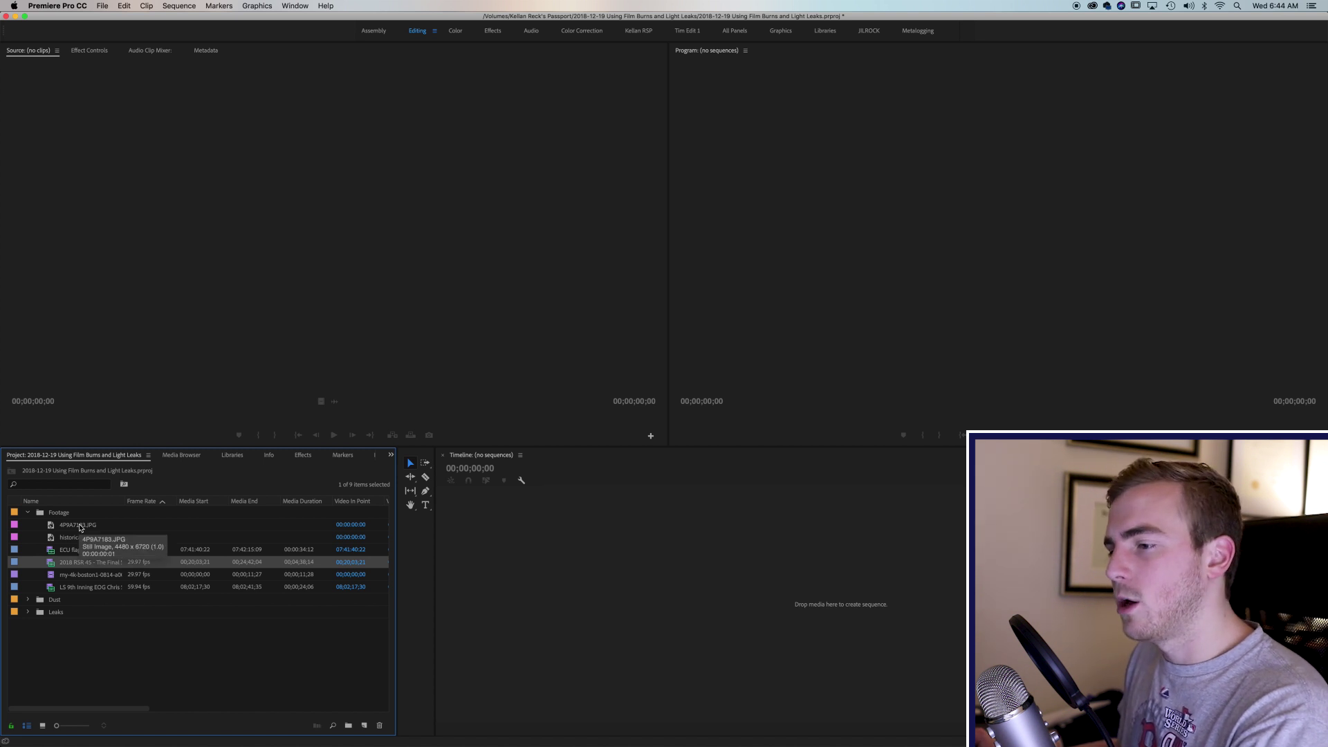
# Step: Preview the photo 4P9A7183.JPG and create Sequence 01 from the custom Youtube Sequence preset
pyautogui.doubleClick(80, 527)
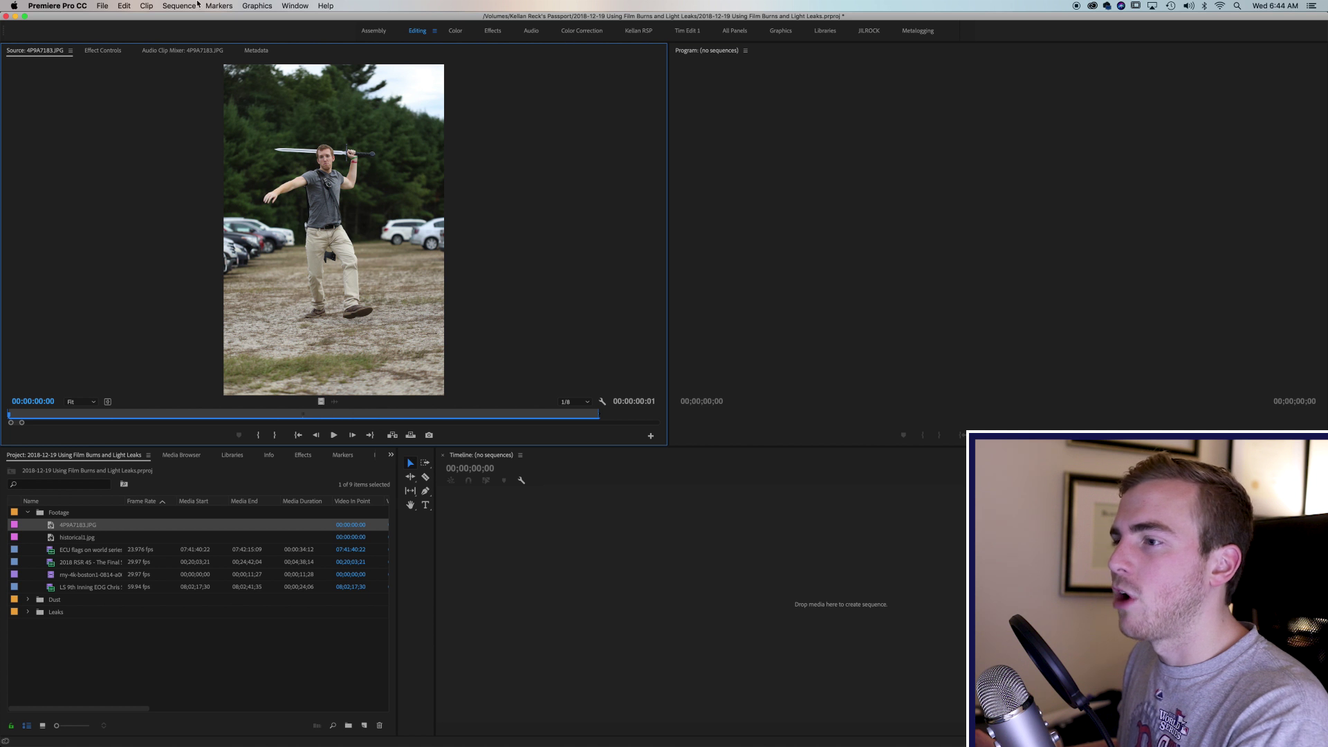
pyautogui.rightClick(123, 654)
pyautogui.moveTo(146, 688)
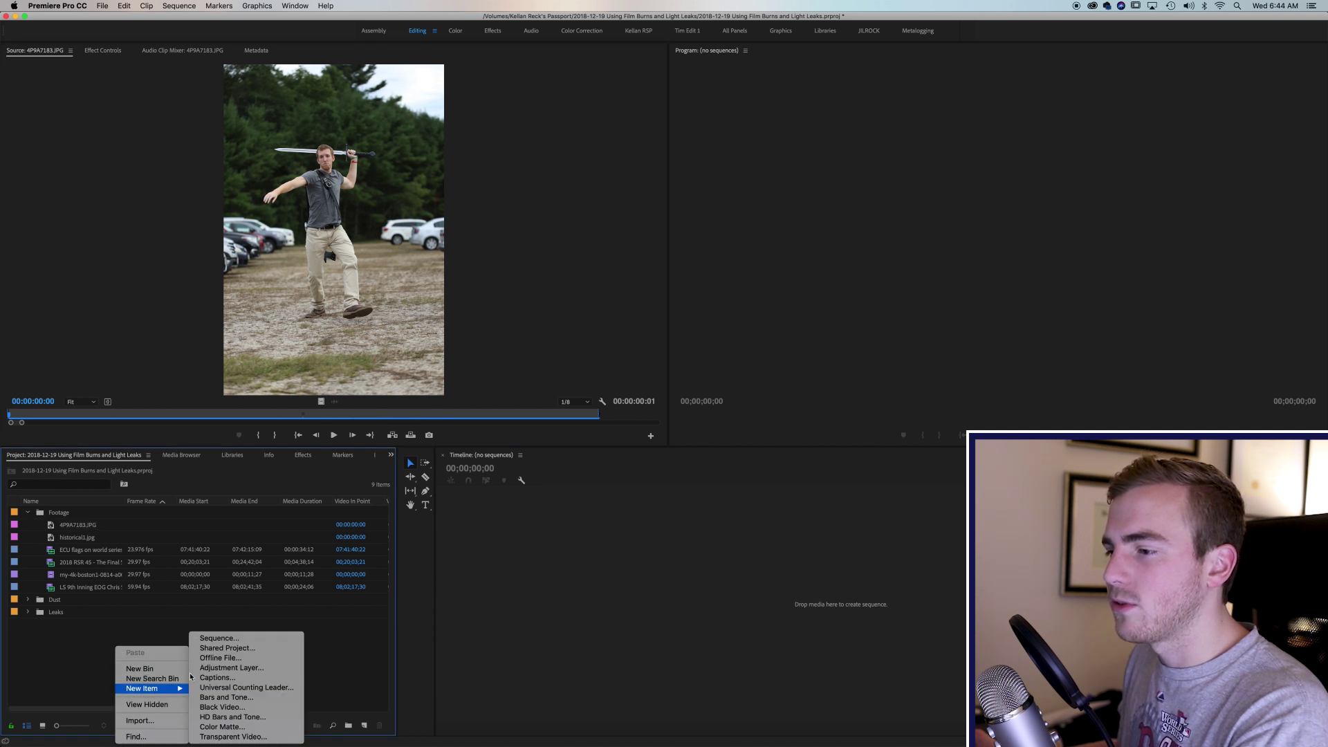
pyautogui.click(228, 636)
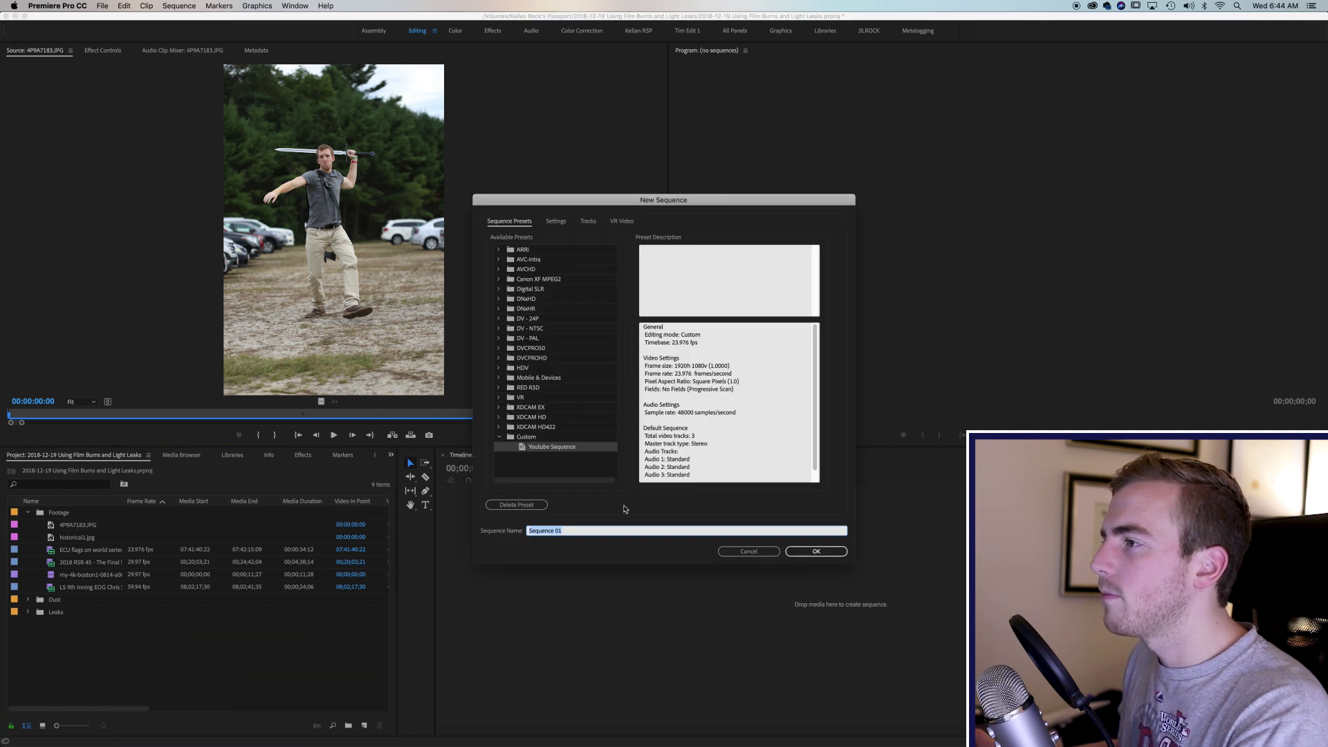
pyautogui.click(796, 554)
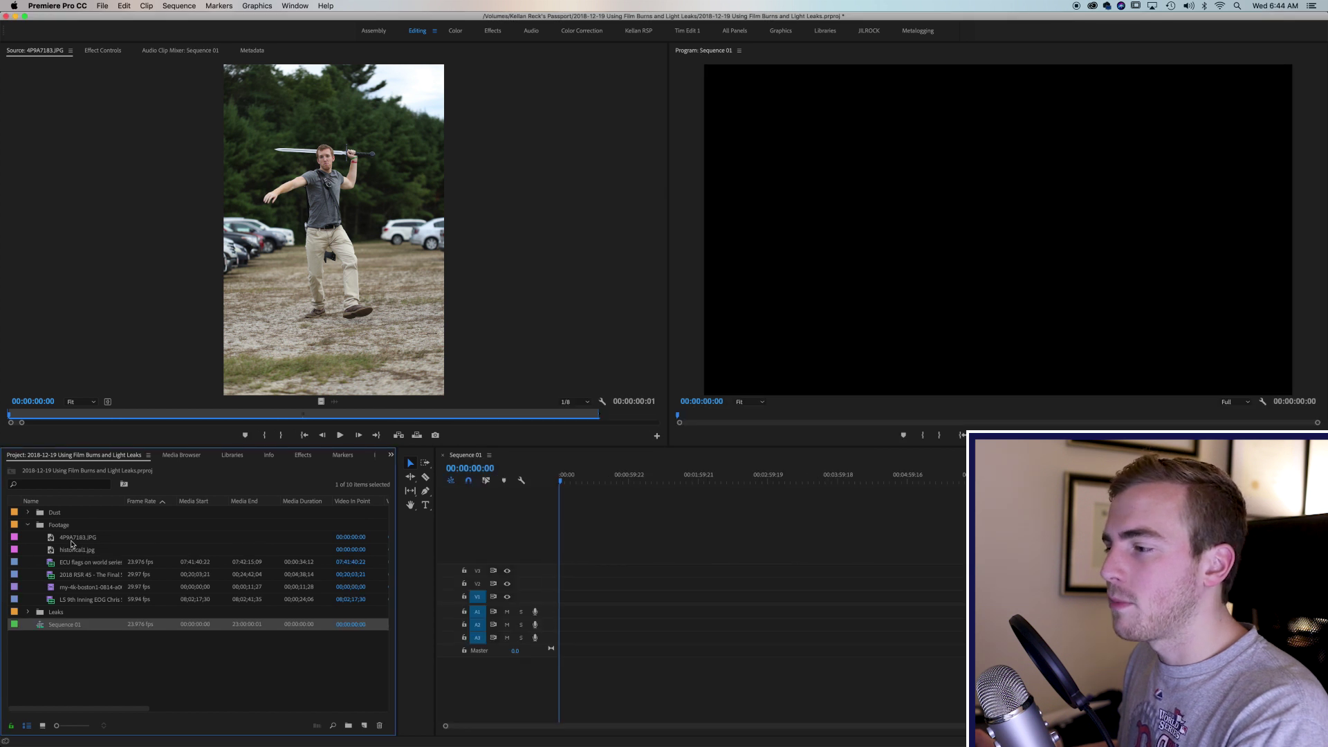
# Step: Place 4P9A7183.JPG at the start of track V1 and move the playhead to a point within the clip
pyautogui.moveTo(76, 538); pyautogui.dragTo(634, 599)
pyautogui.moveTo(643, 482); pyautogui.dragTo(632, 490)
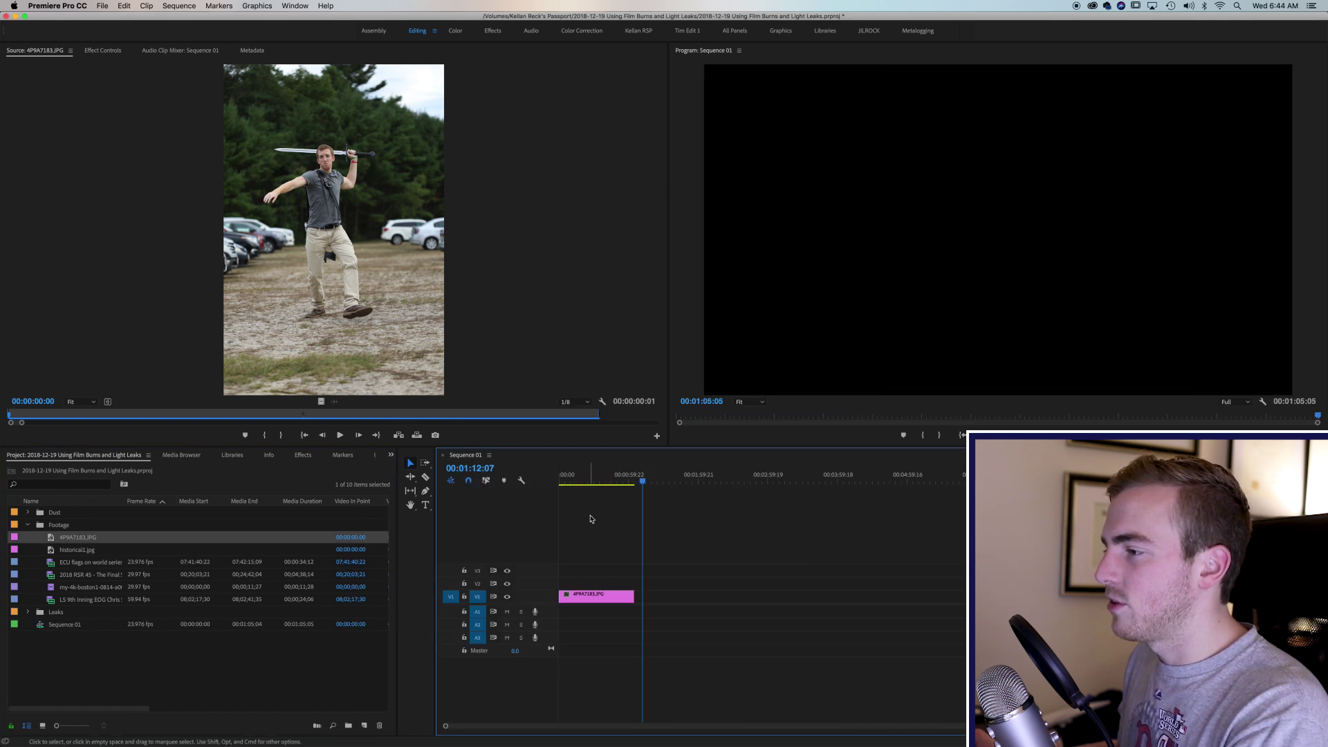
pyautogui.click(585, 478)
# Step: Scale the photo clip to 278 and set its vertical position to 852 so it fills the frame
pyautogui.click(598, 596)
pyautogui.click(125, 50)
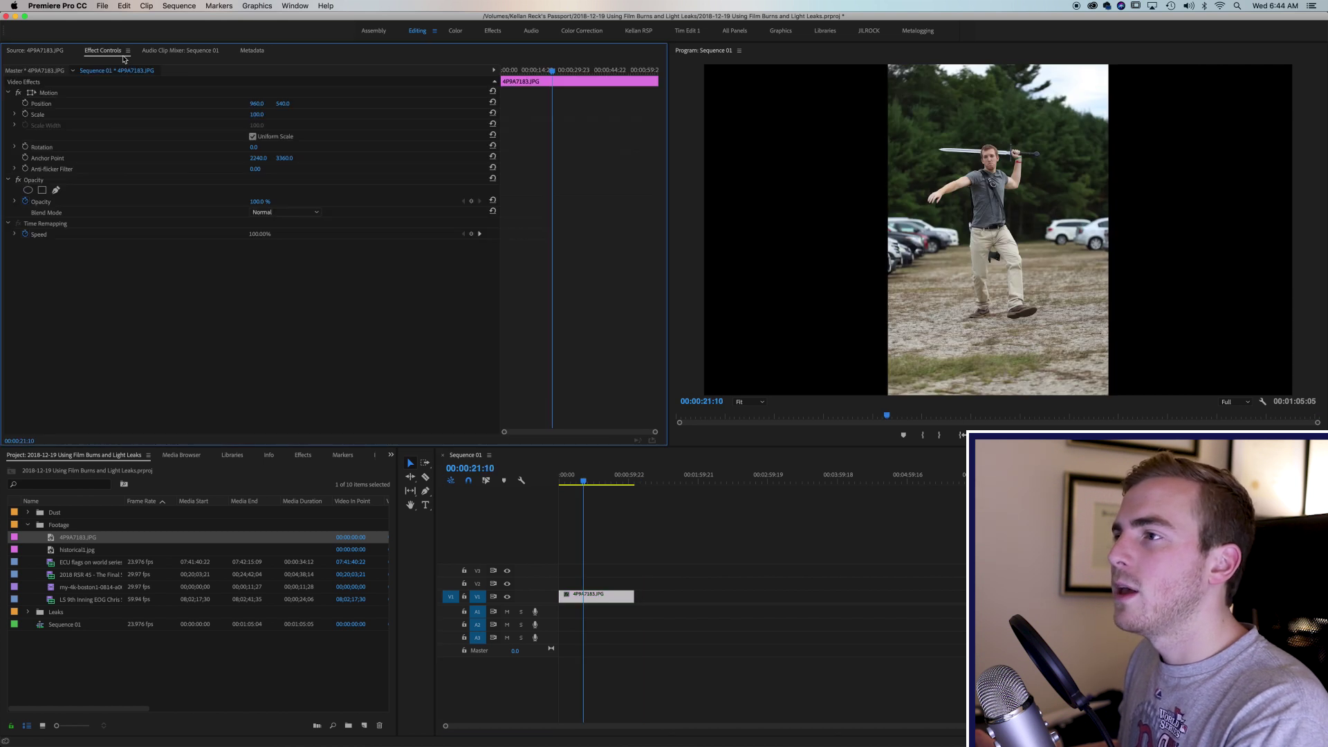
pyautogui.moveTo(260, 114); pyautogui.dragTo(498, 103)
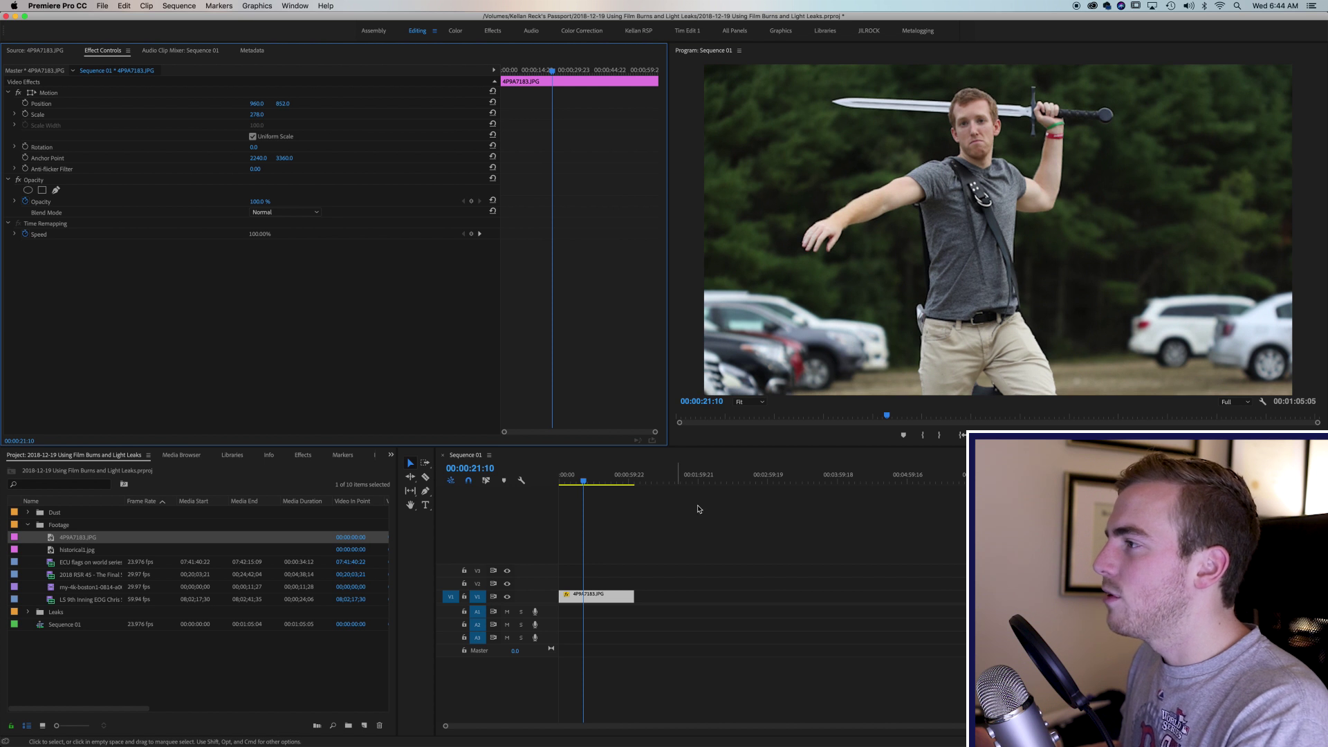
pyautogui.click(729, 528)
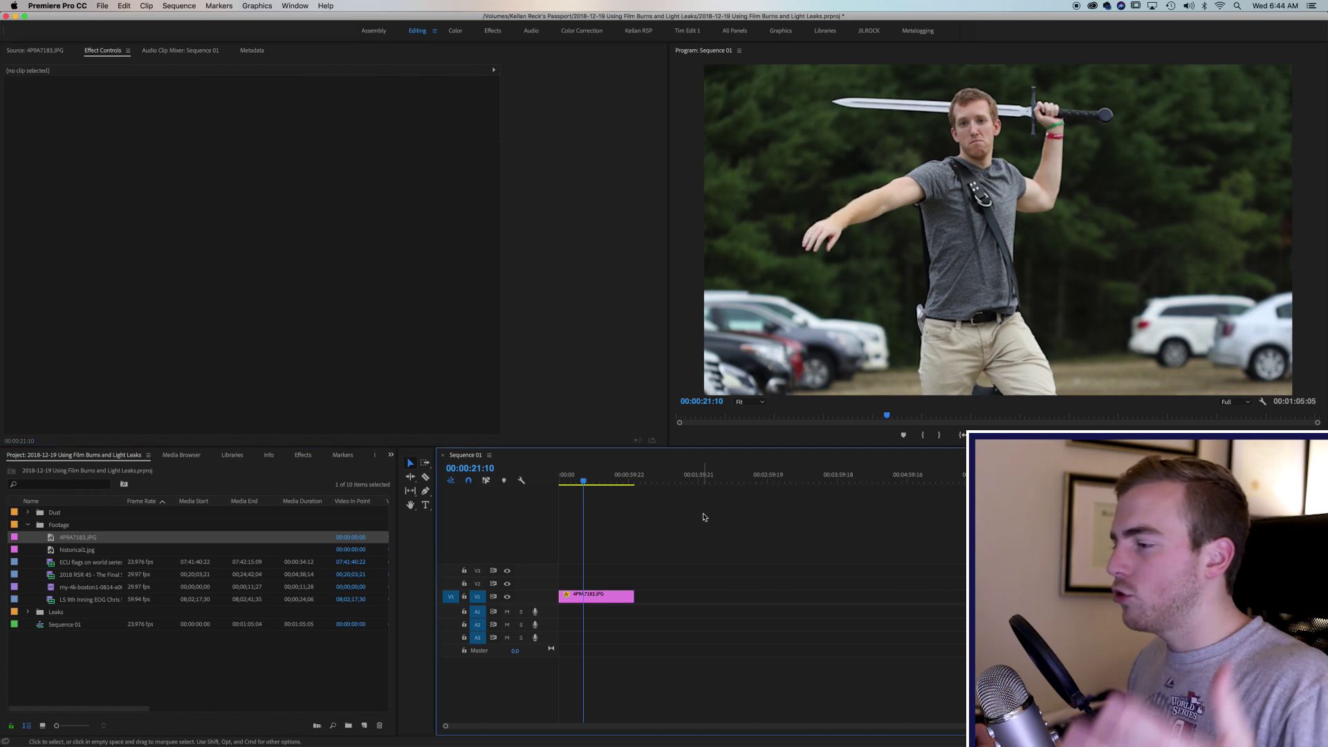
# Step: Return the playhead to the start of the sequence and leave the photo clip deselected
pyautogui.click(589, 596)
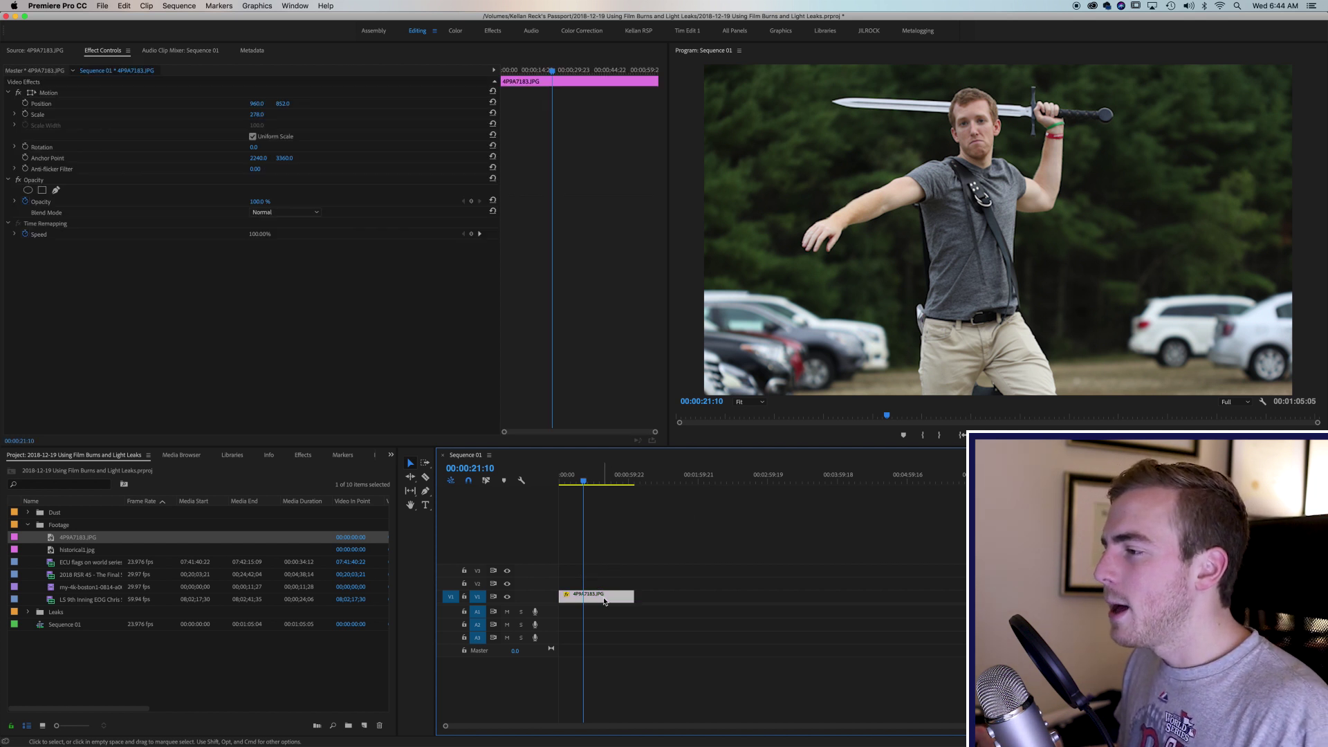
pyautogui.moveTo(583, 479); pyautogui.dragTo(538, 480)
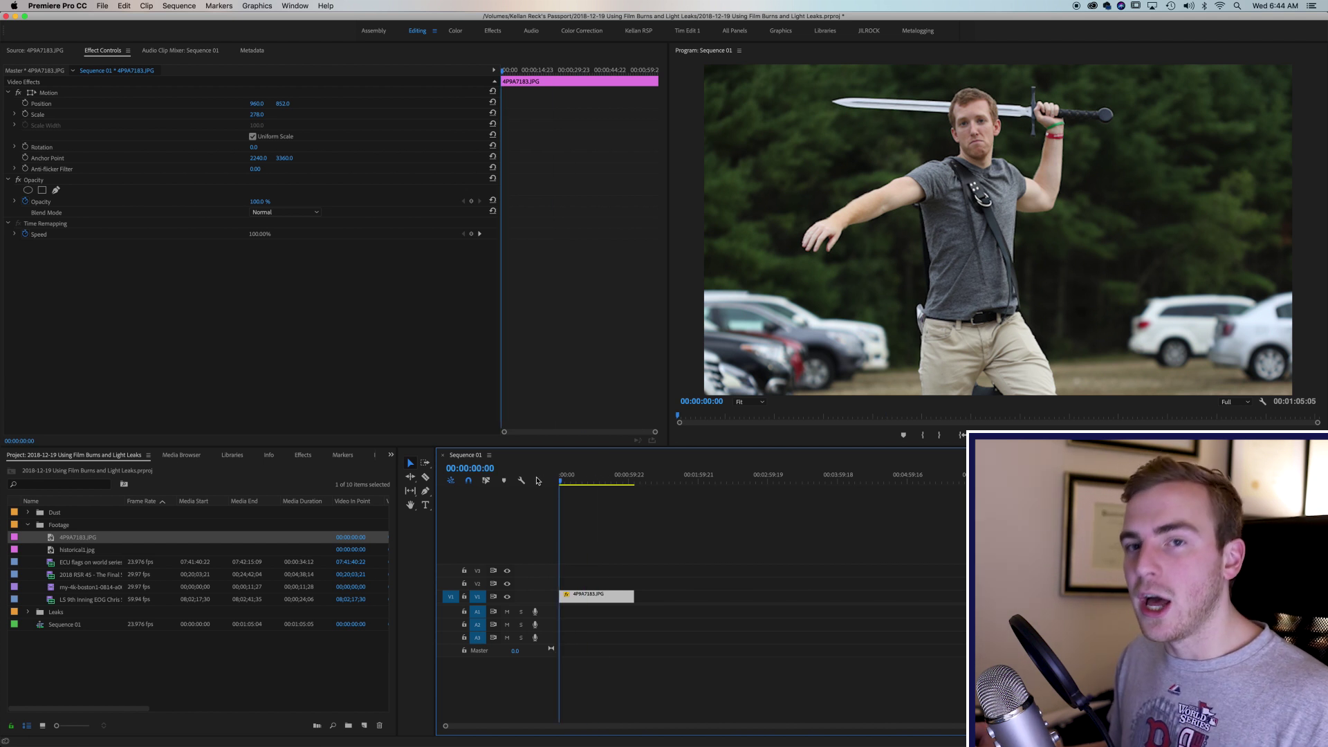
pyautogui.click(608, 529)
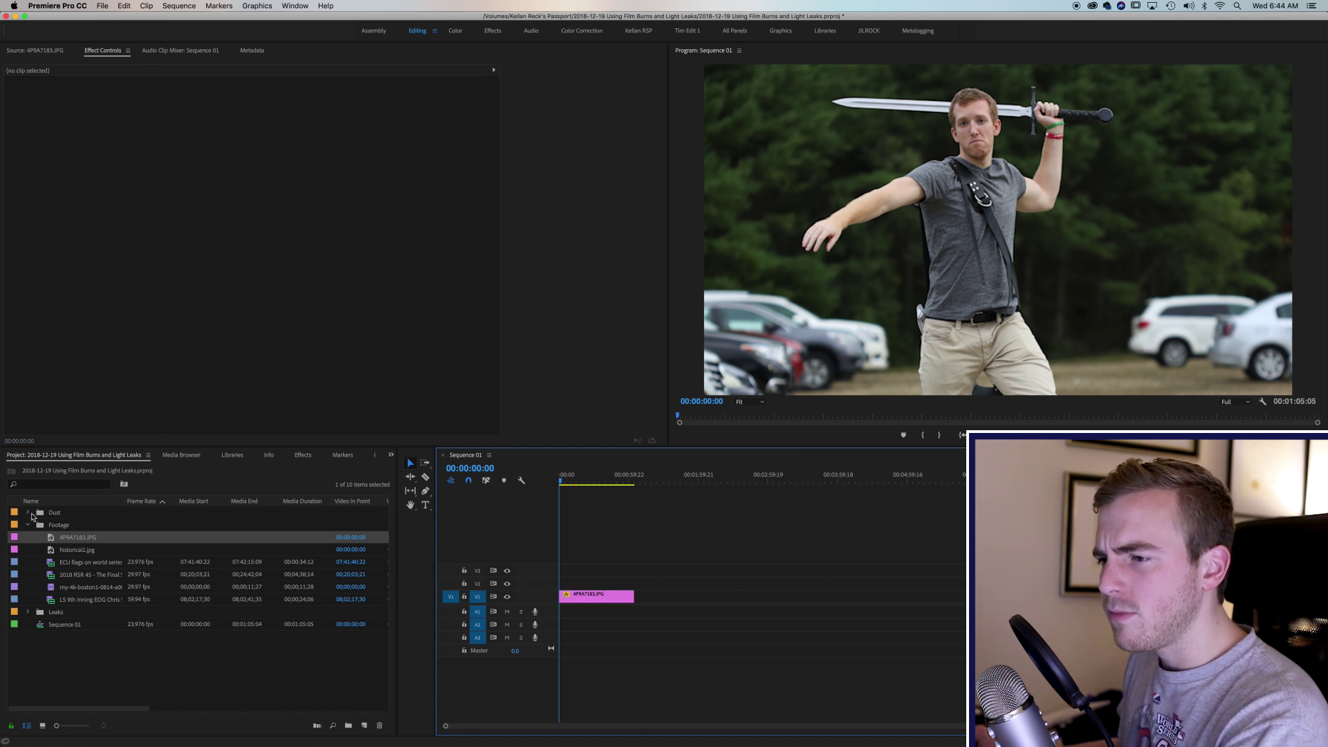
# Step: Preview Particles_03.mp4 from the Dust bin and mark a 00:00:01:22 section starting at 00:00:05:23
pyautogui.click(28, 513)
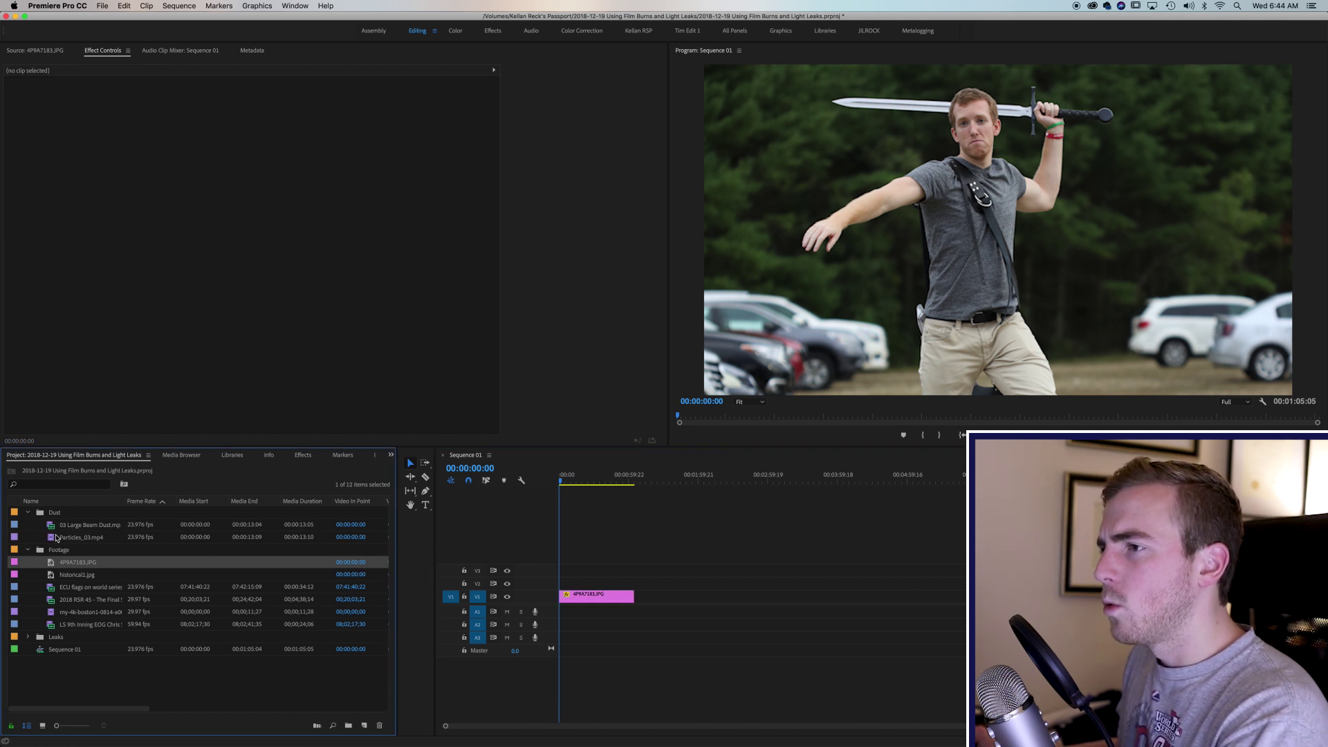
pyautogui.doubleClick(57, 538)
pyautogui.click(170, 415)
pyautogui.press('space')
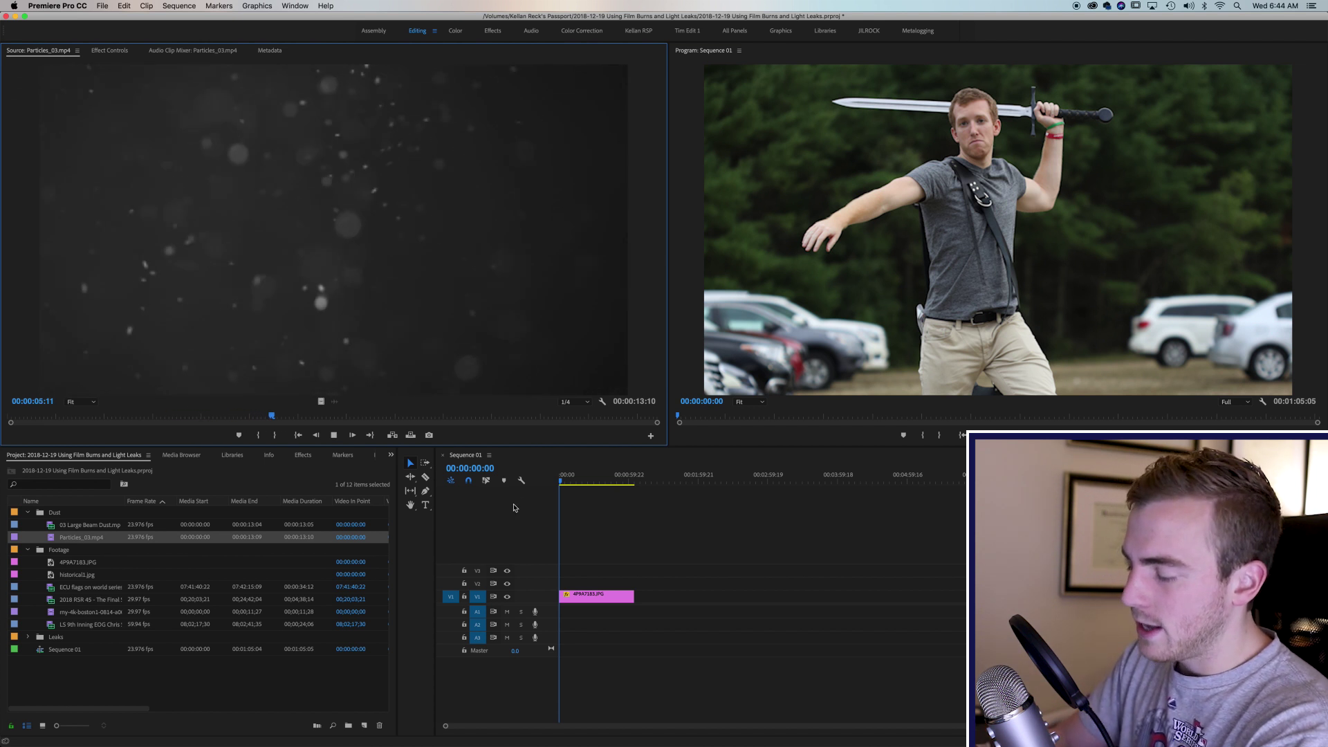
pyautogui.press('i')
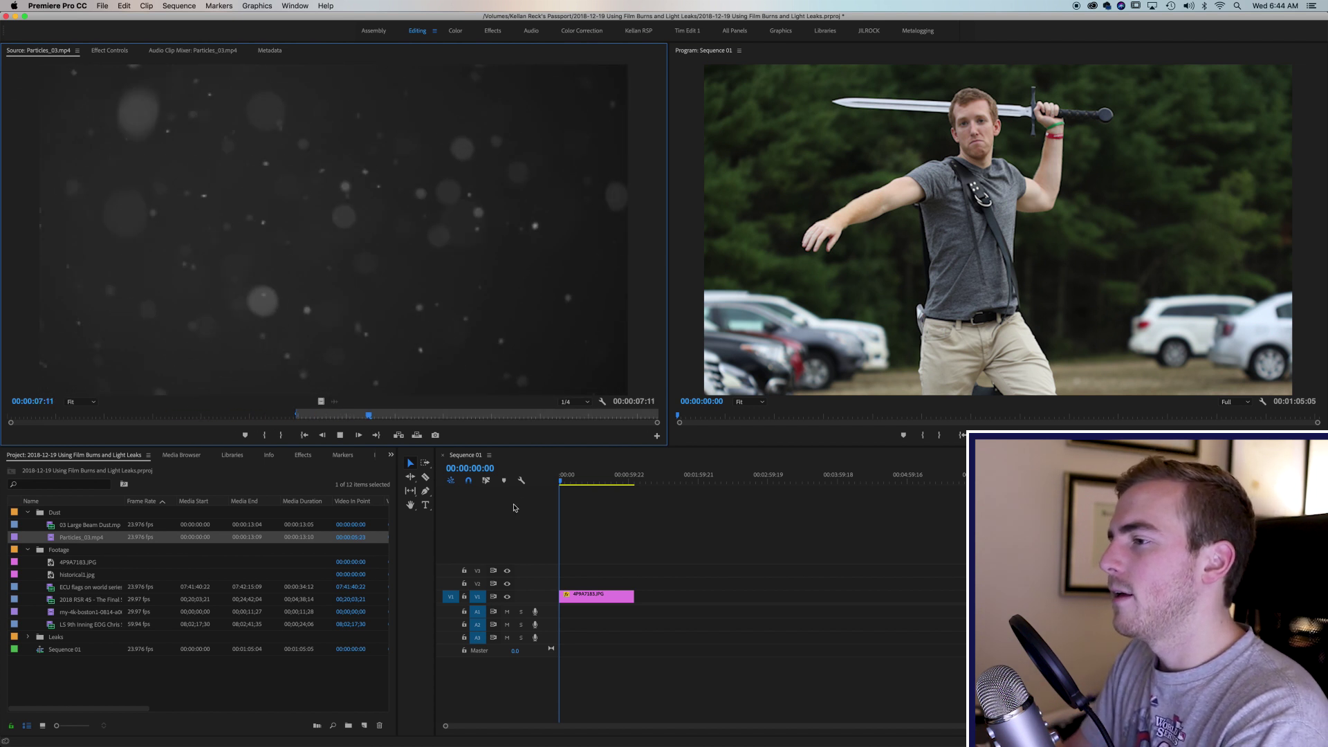
pyautogui.press('o')
pyautogui.press('k')
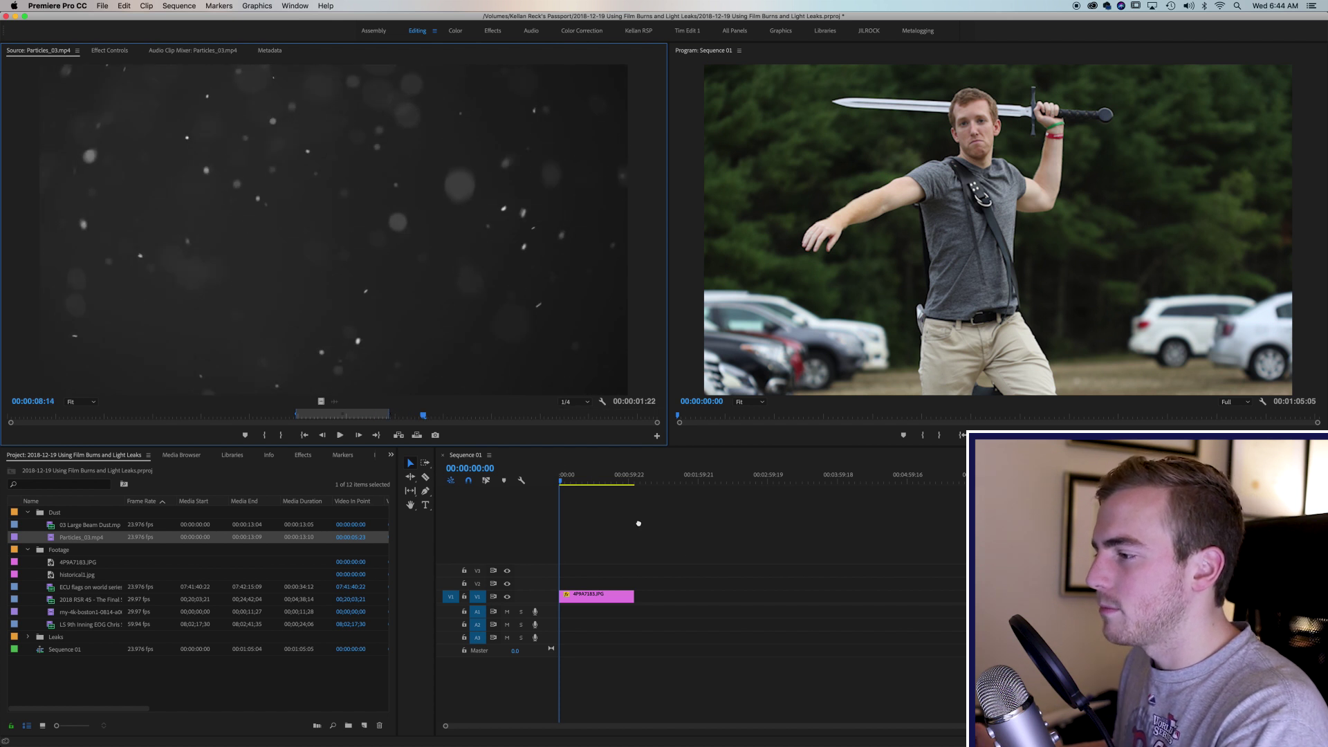
# Step: Place the marked Particles_03.mp4 section on track V2 above the photo
pyautogui.moveTo(638, 523); pyautogui.dragTo(592, 585)
pyautogui.press('Down')
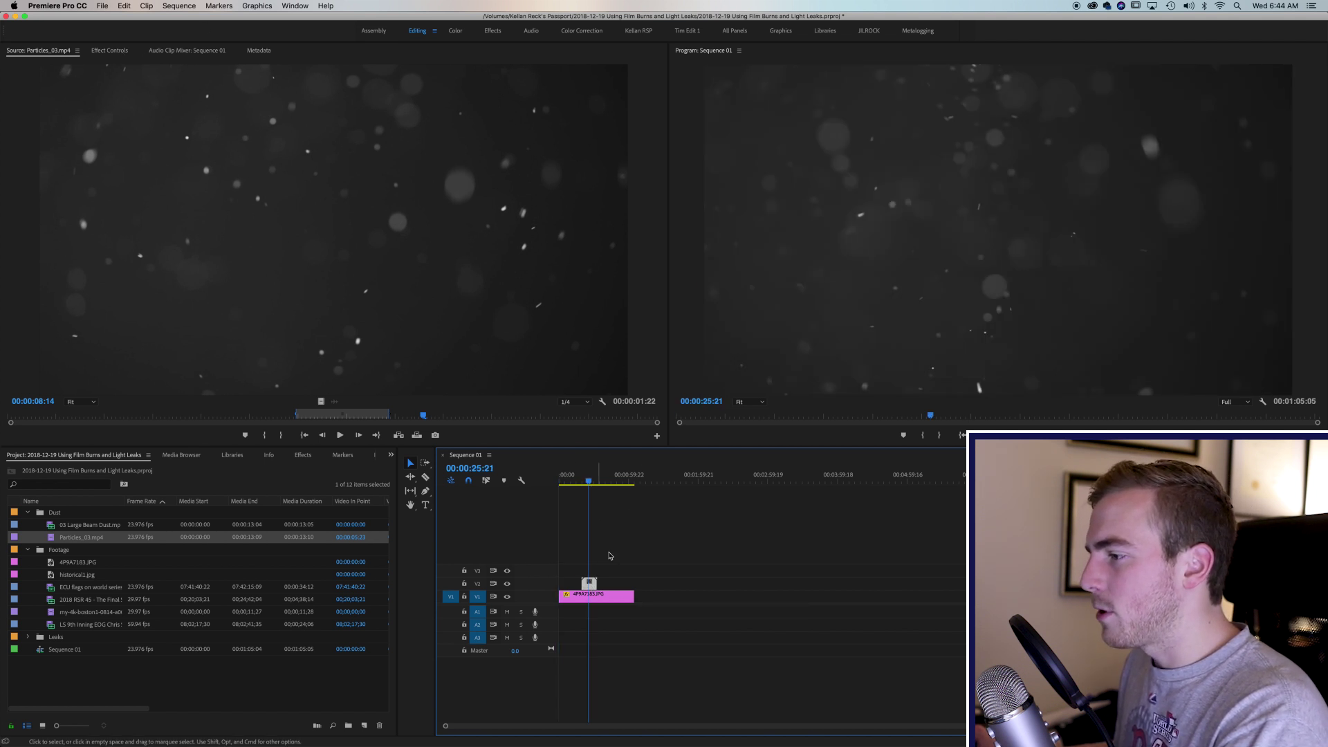
# Step: Set the Particles_03.mp4 clip's blend mode to Screen and play back the overlay
pyautogui.click(590, 587)
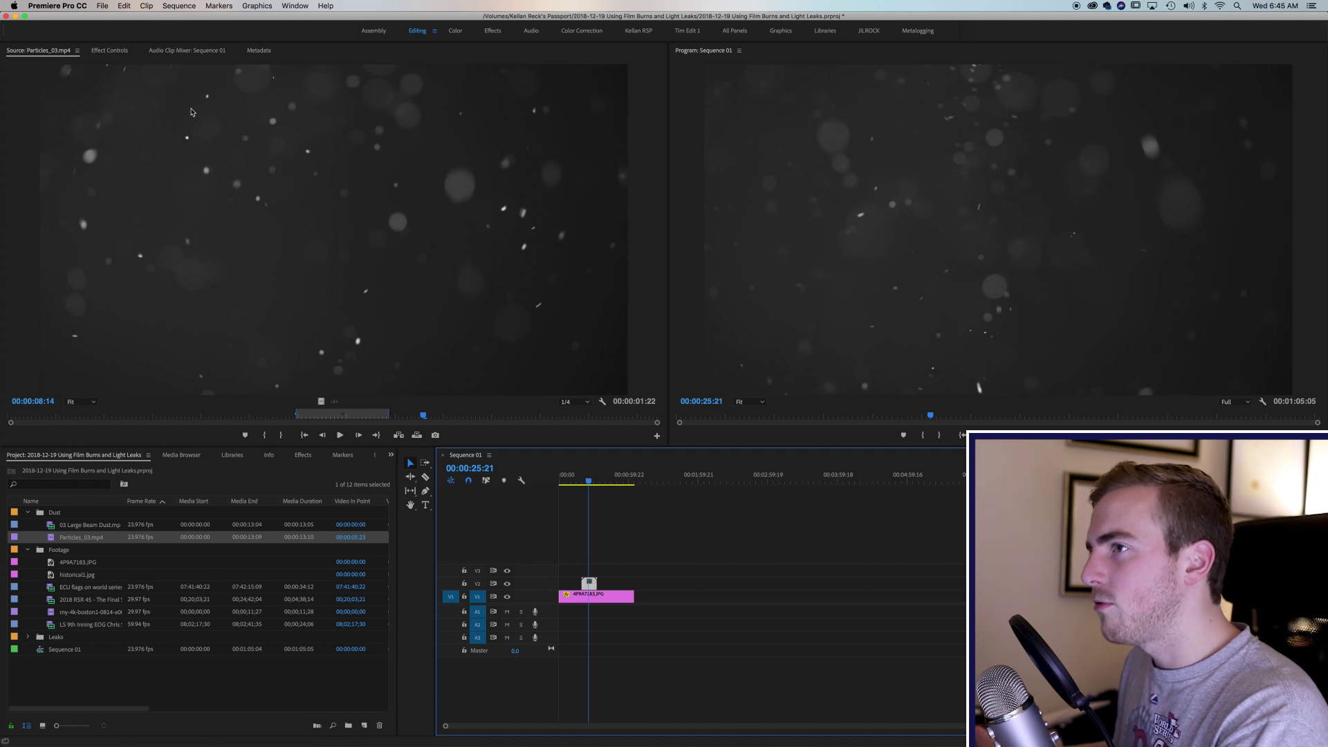
pyautogui.click(116, 54)
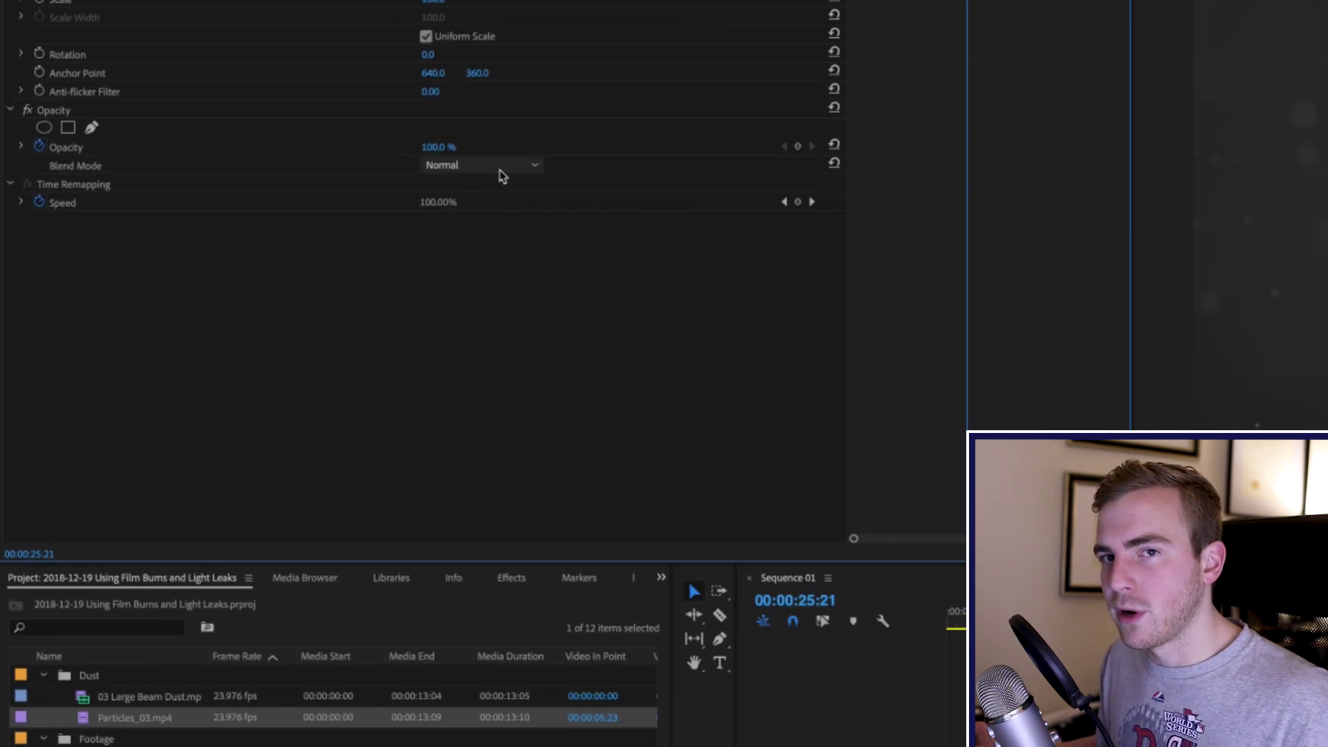
pyautogui.click(501, 172)
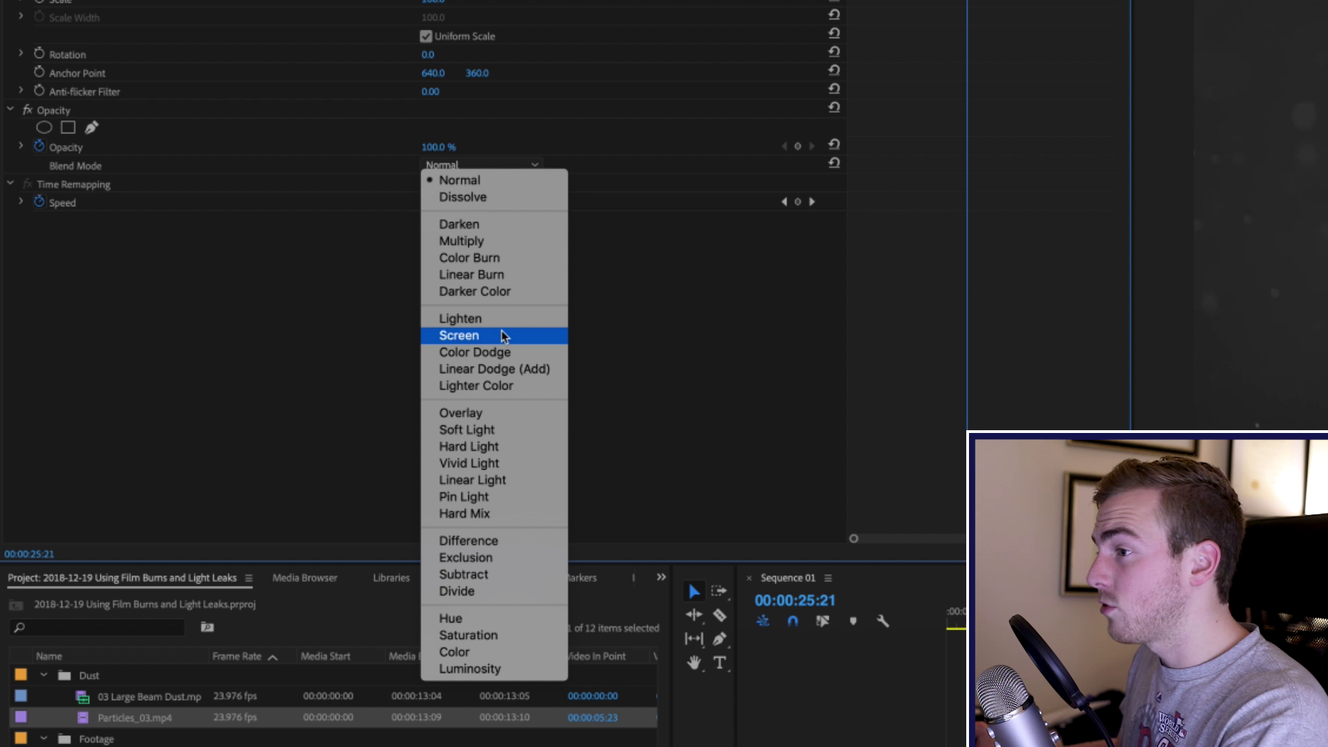
pyautogui.click(502, 336)
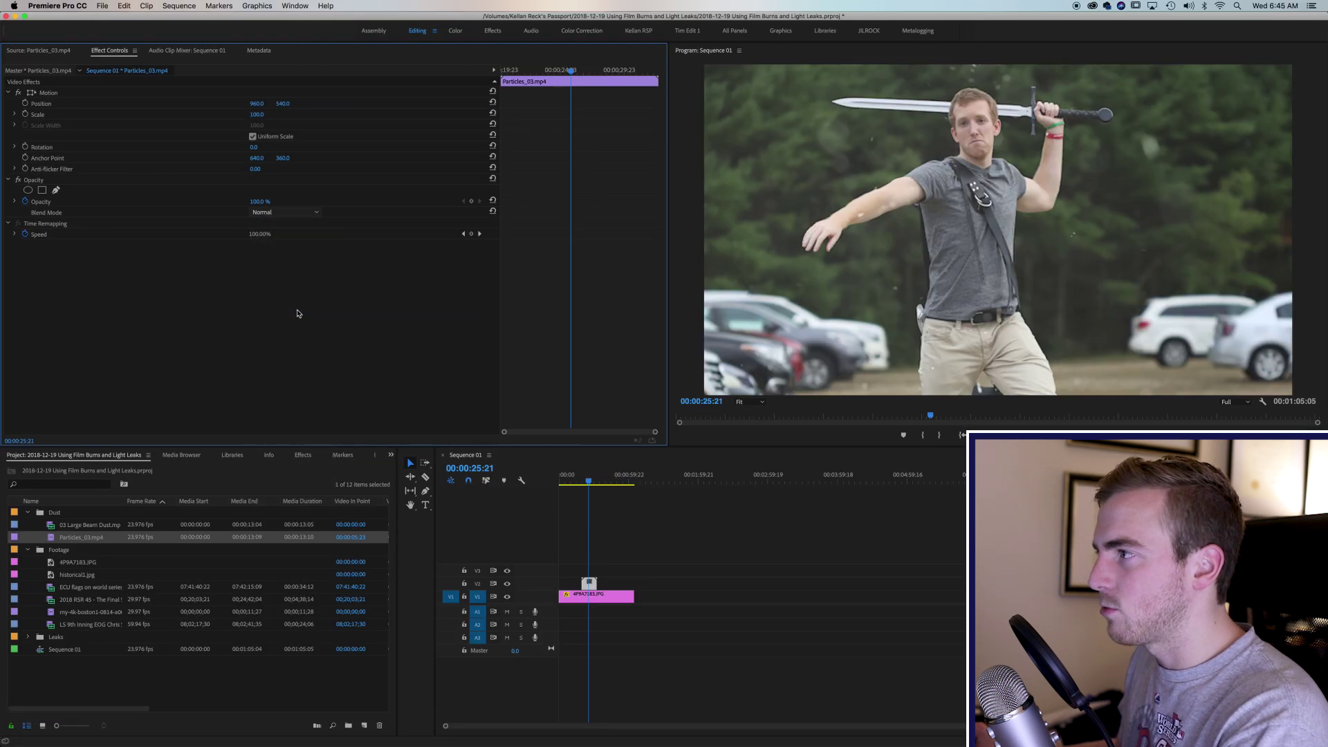
pyautogui.click(584, 479)
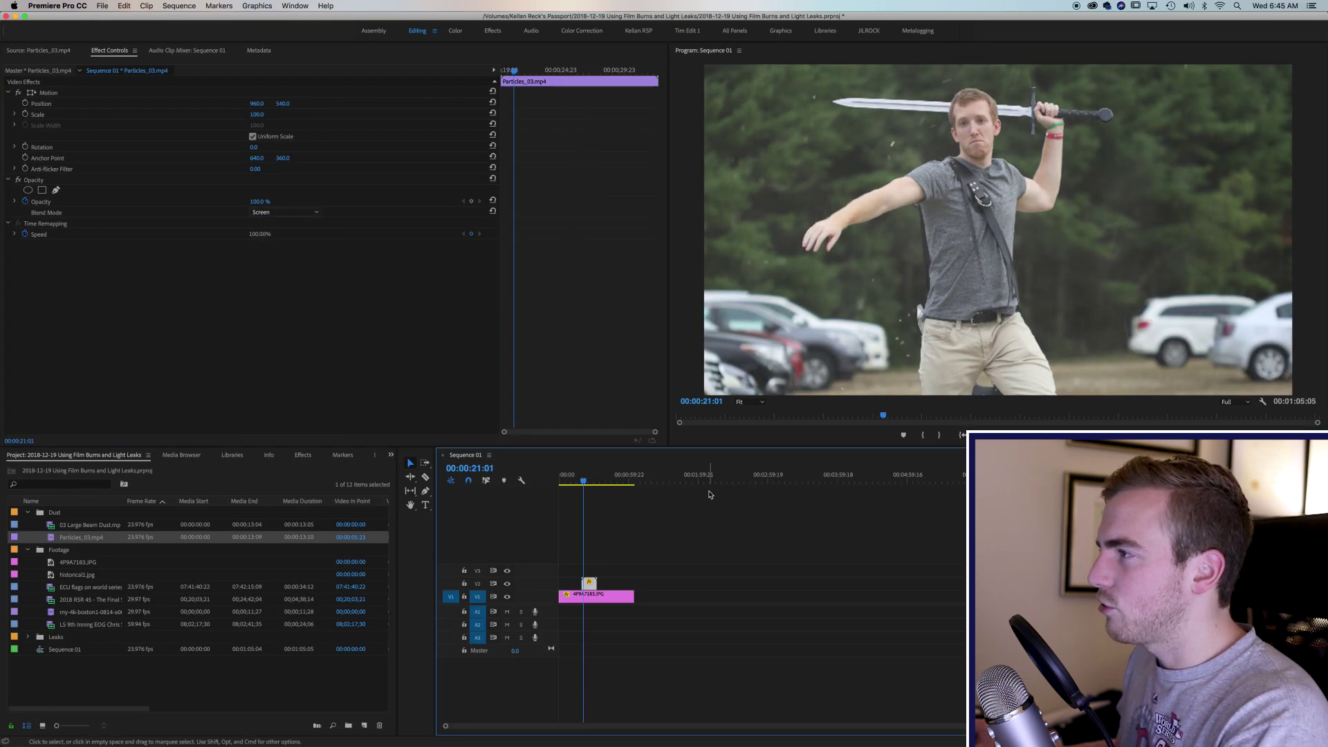
pyautogui.press('space')
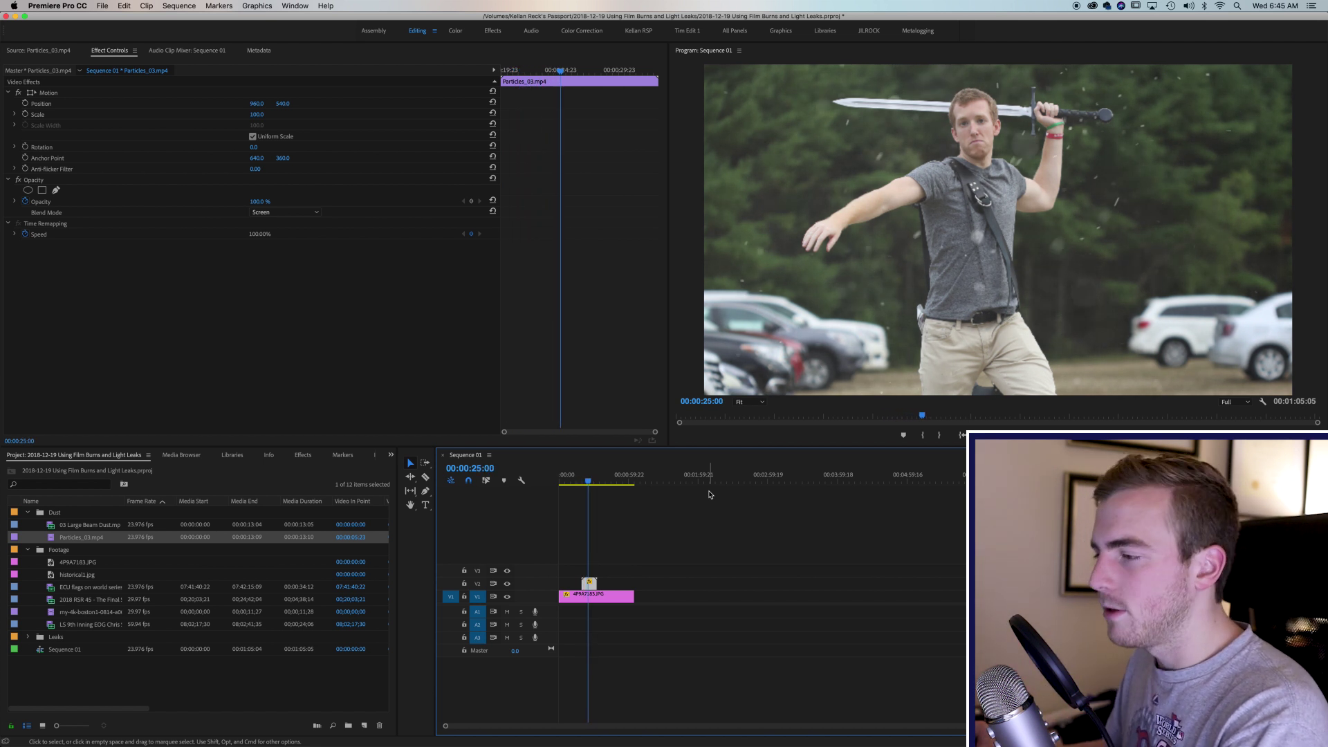
# Step: Try the Linear Dodge (Add) blend mode on the Particles_03.mp4 clip and play back the overlay
pyautogui.click(310, 213)
pyautogui.click(303, 332)
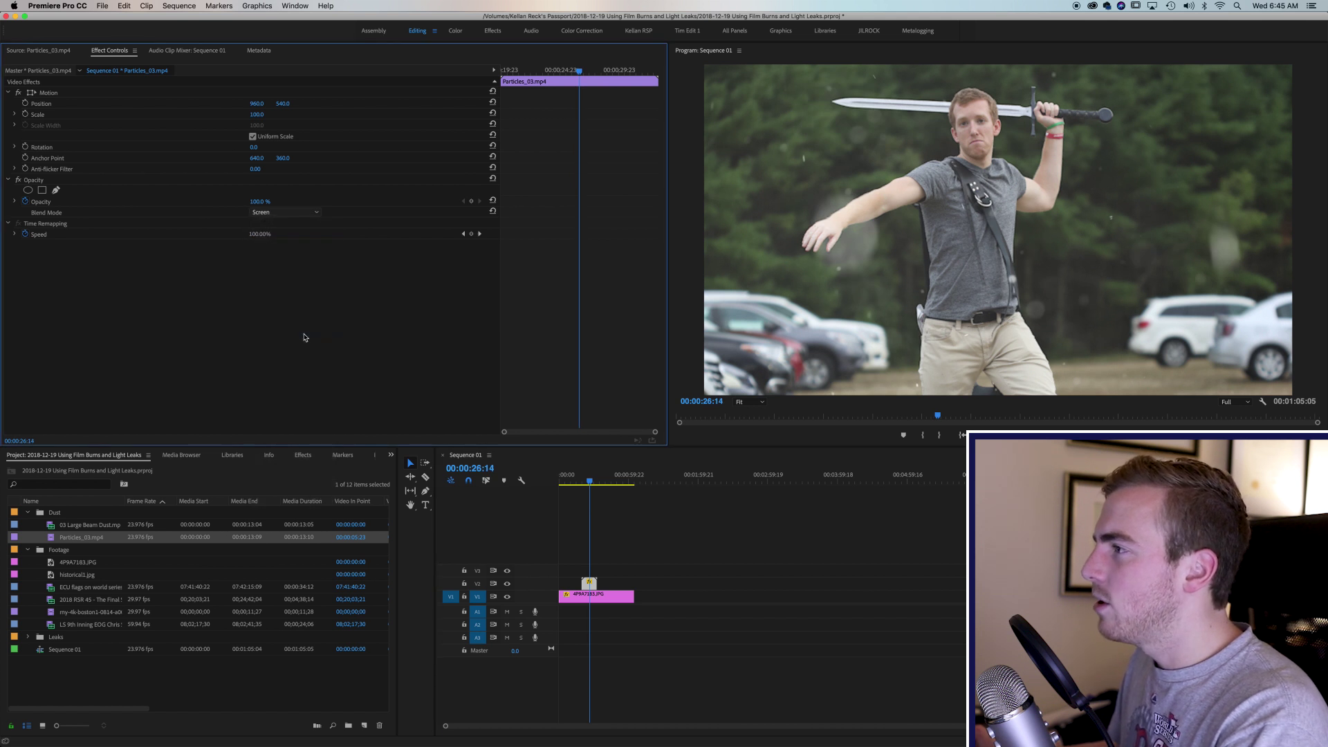
pyautogui.click(585, 477)
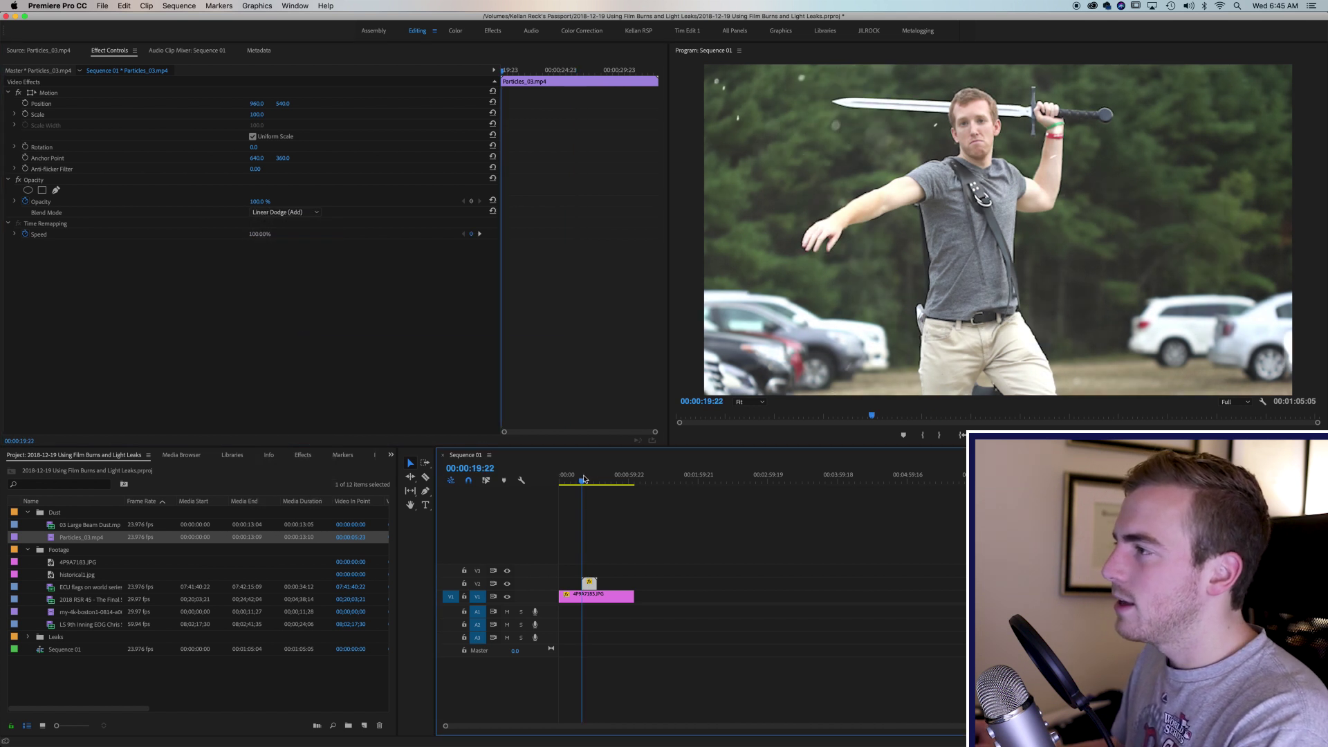
pyautogui.press('space')
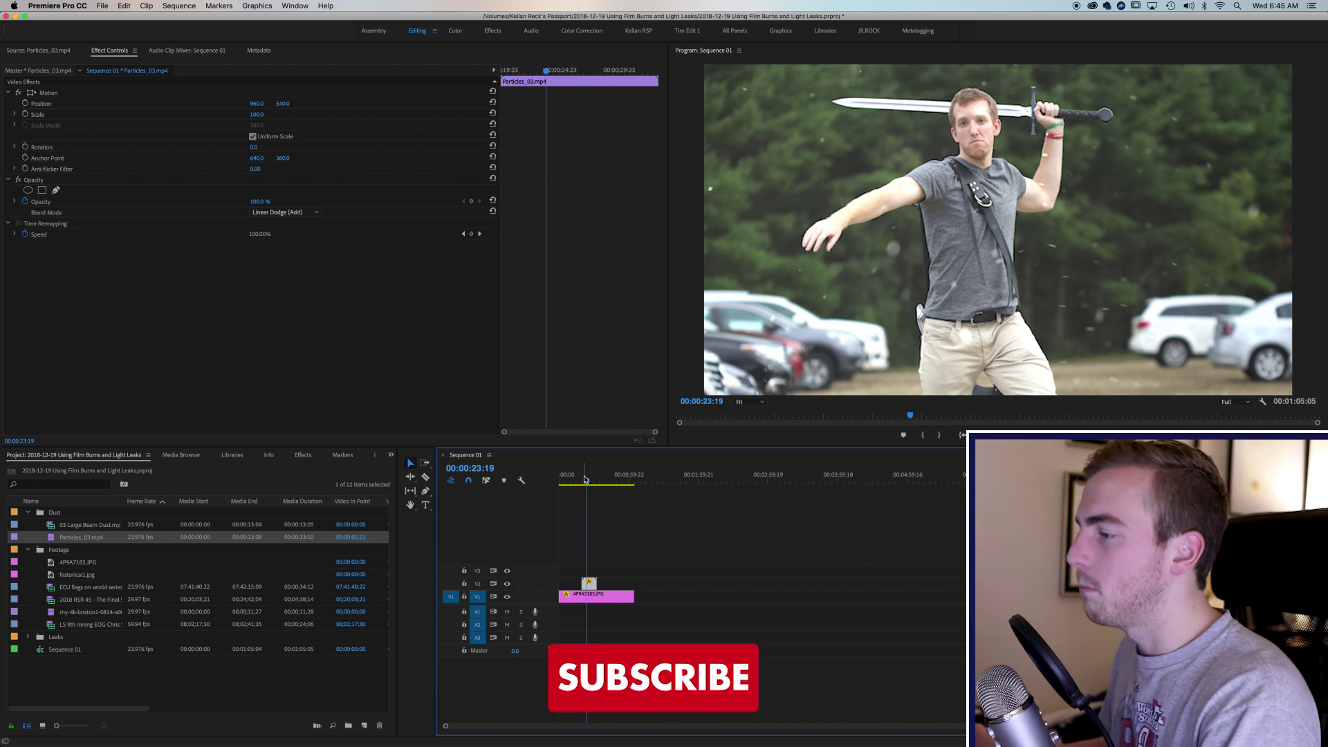
pyautogui.click(583, 480)
pyautogui.press('space')
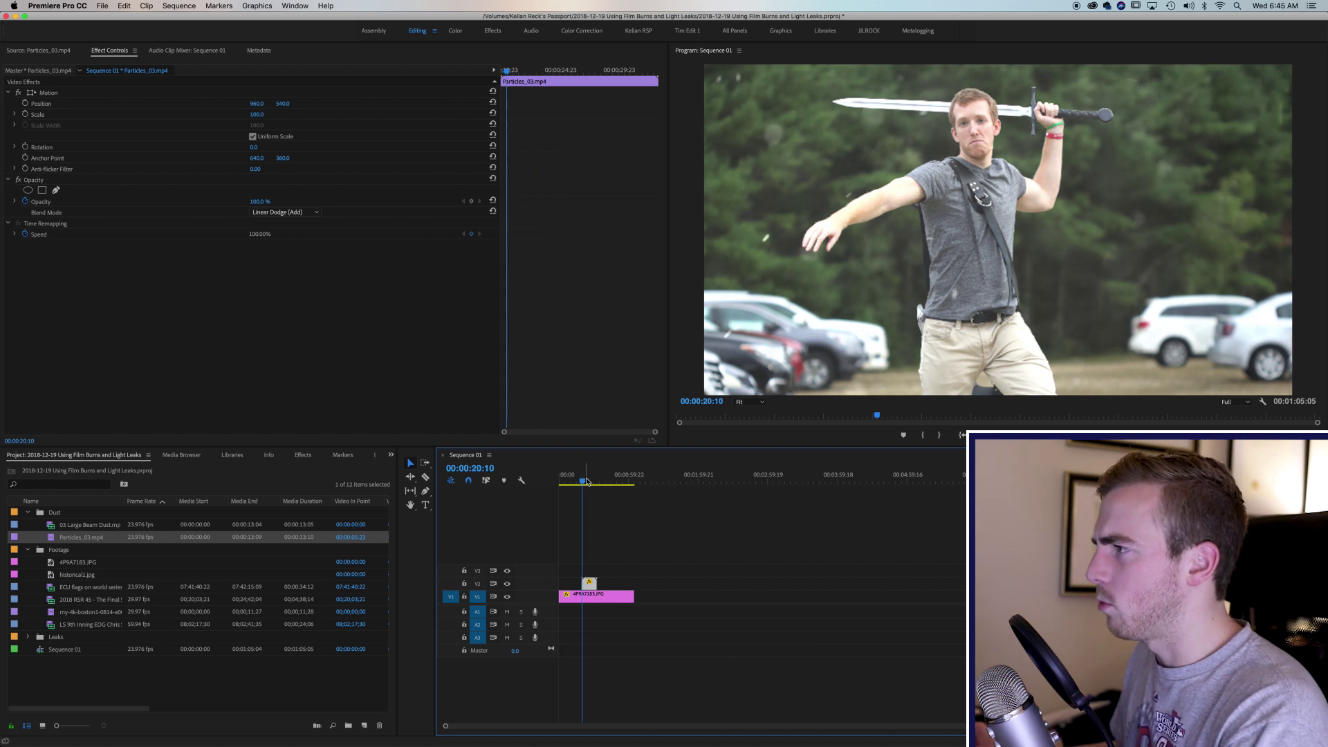
# Step: Set the particle clip's blend mode to Overlay and move the playhead to the clip's start
pyautogui.click(286, 213)
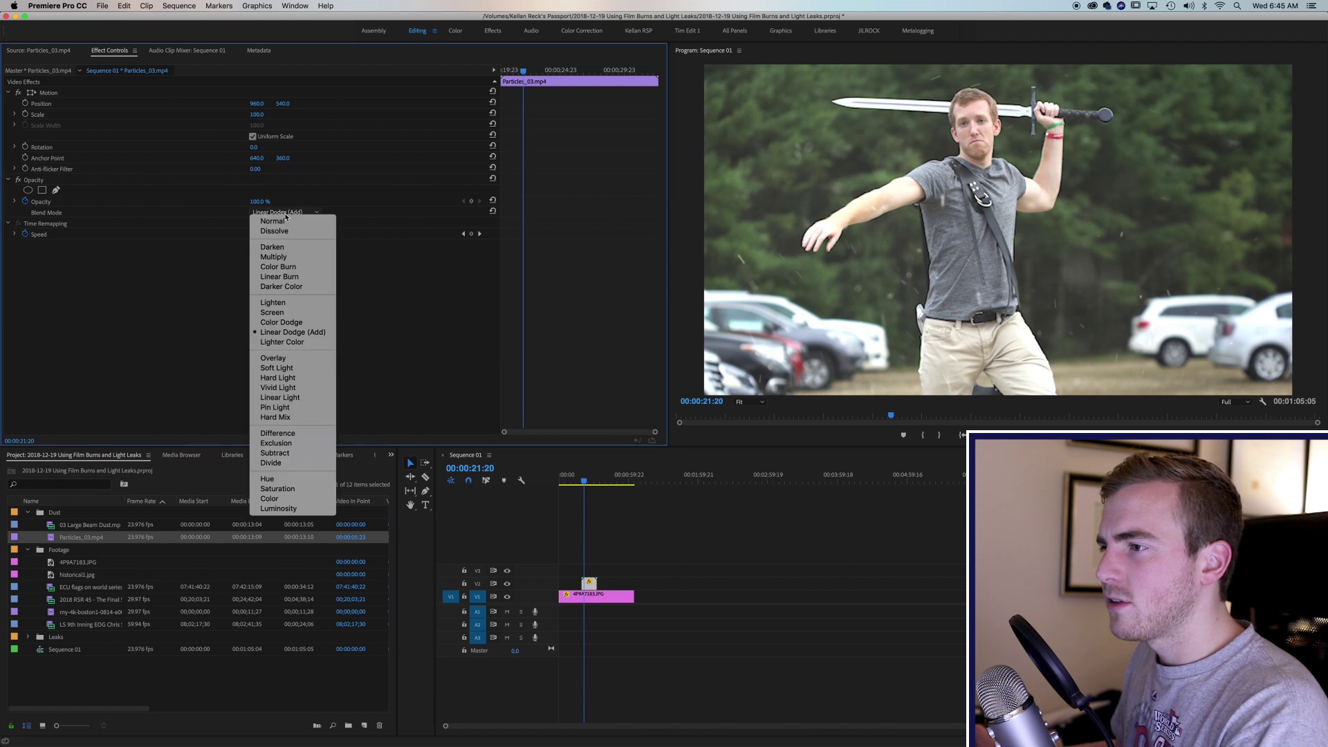
pyautogui.click(276, 358)
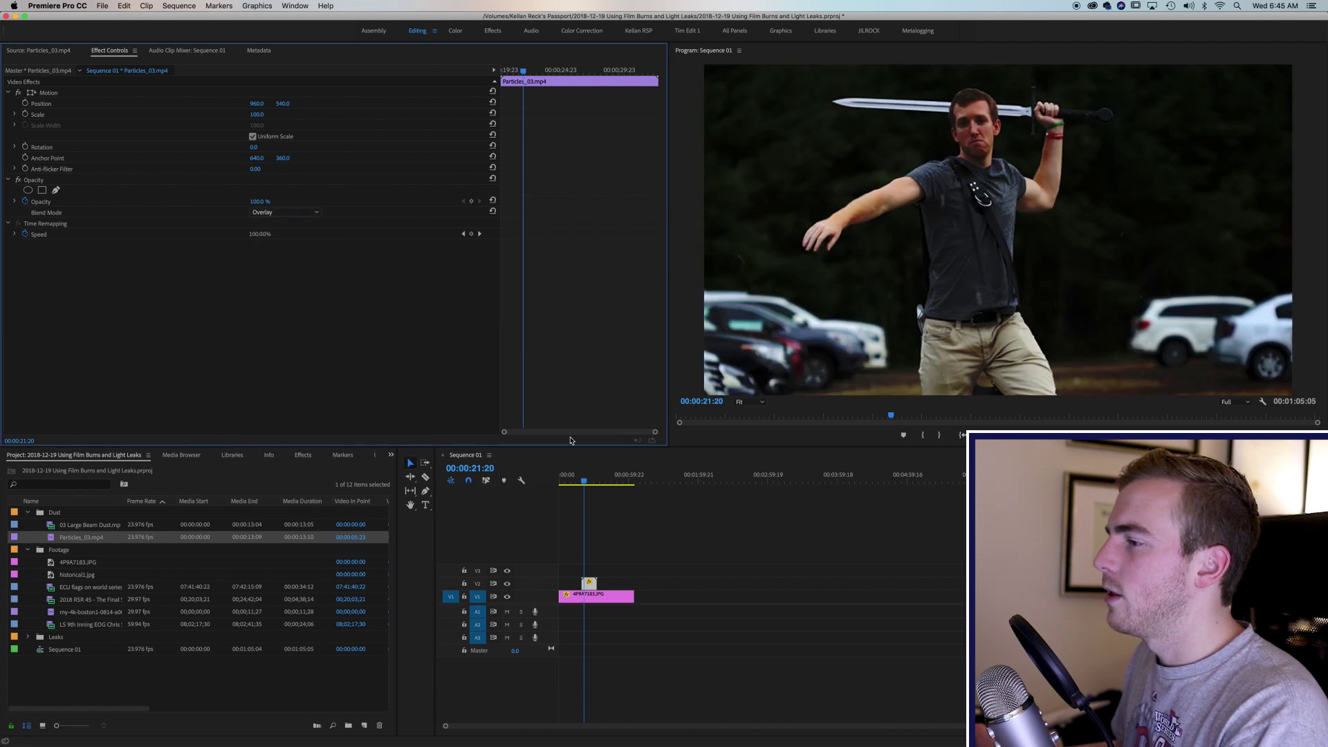
pyautogui.press('Up')
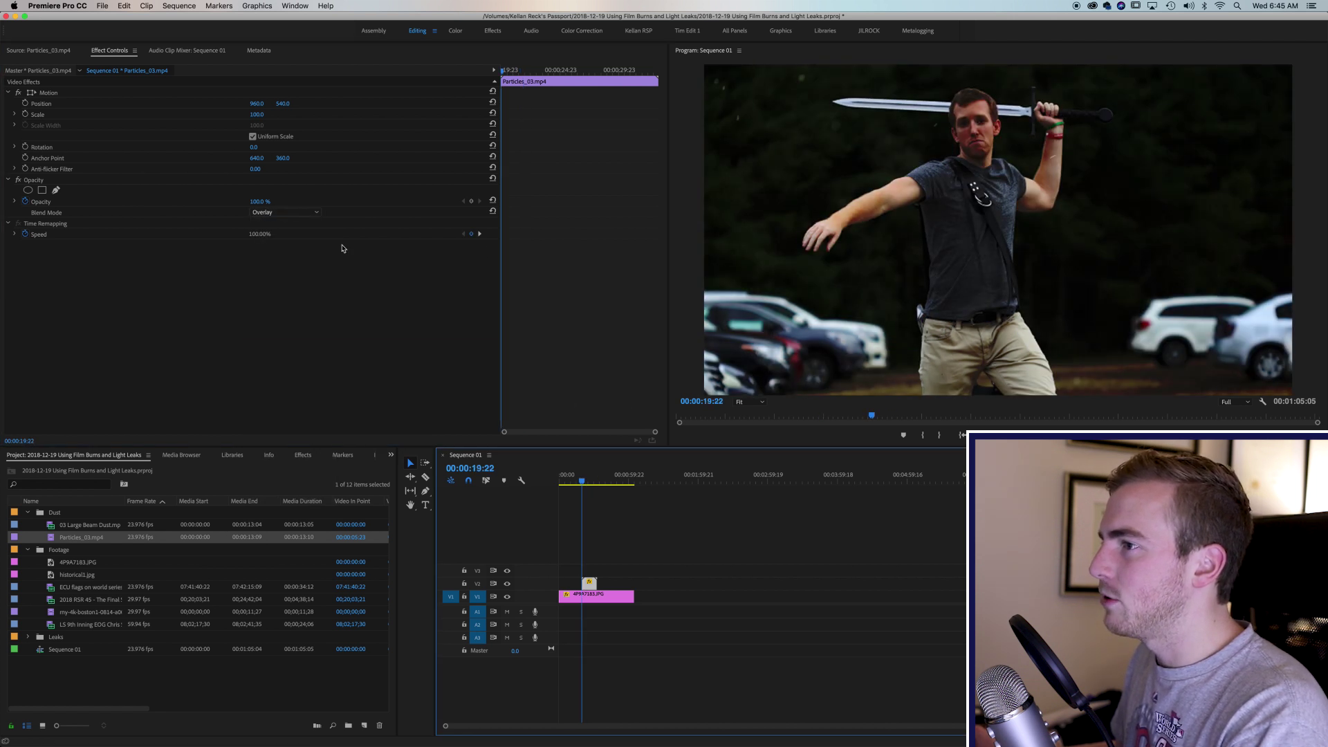
# Step: Lower the particle clip's opacity for a subtle overlay, play it back, and return the playhead to its start
pyautogui.moveTo(262, 202); pyautogui.dragTo(216, 203)
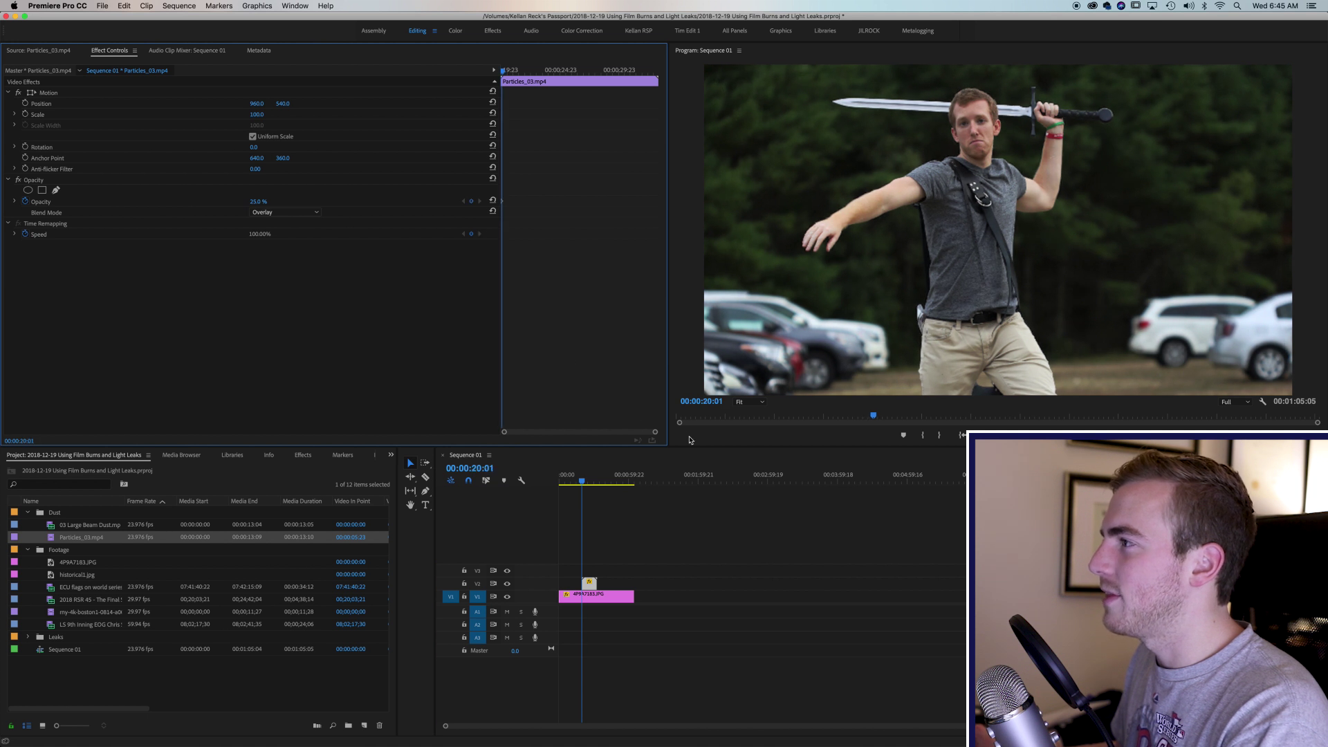
pyautogui.press('space')
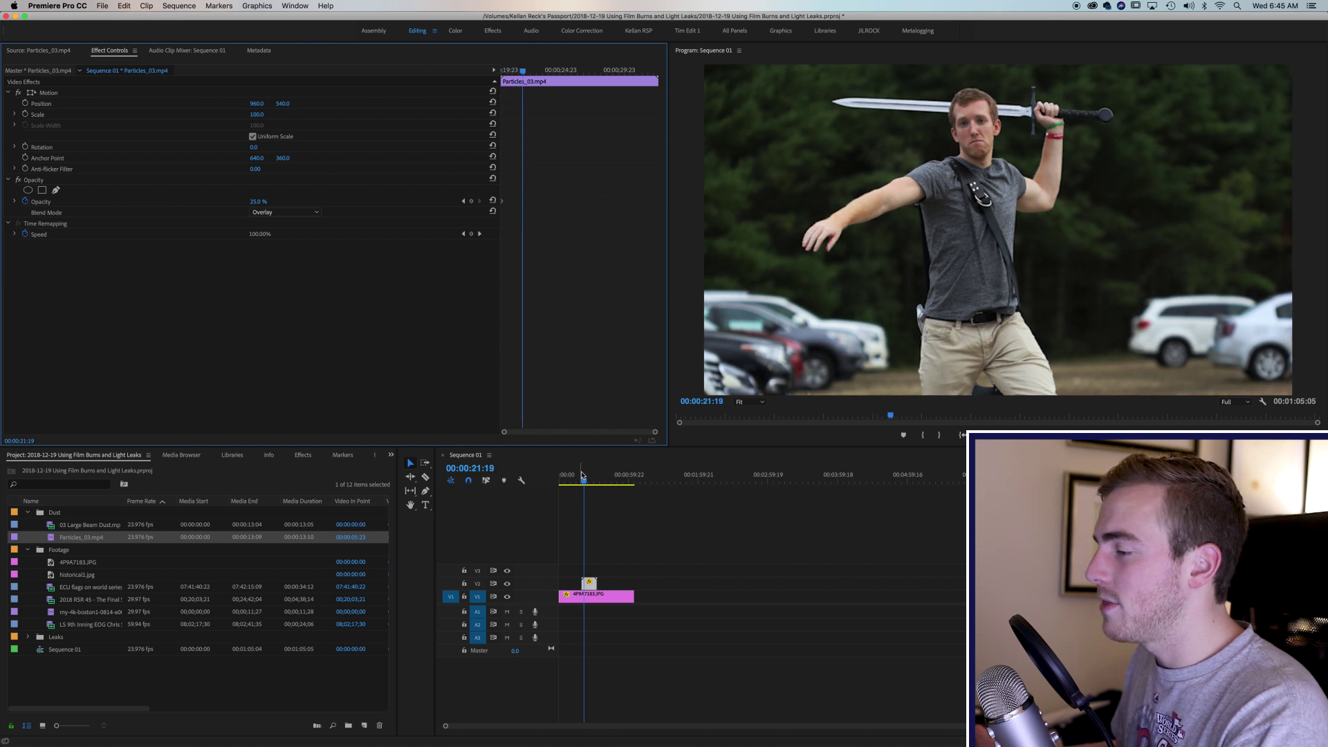
pyautogui.click(584, 479)
pyautogui.moveTo(260, 202); pyautogui.dragTo(260, 202)
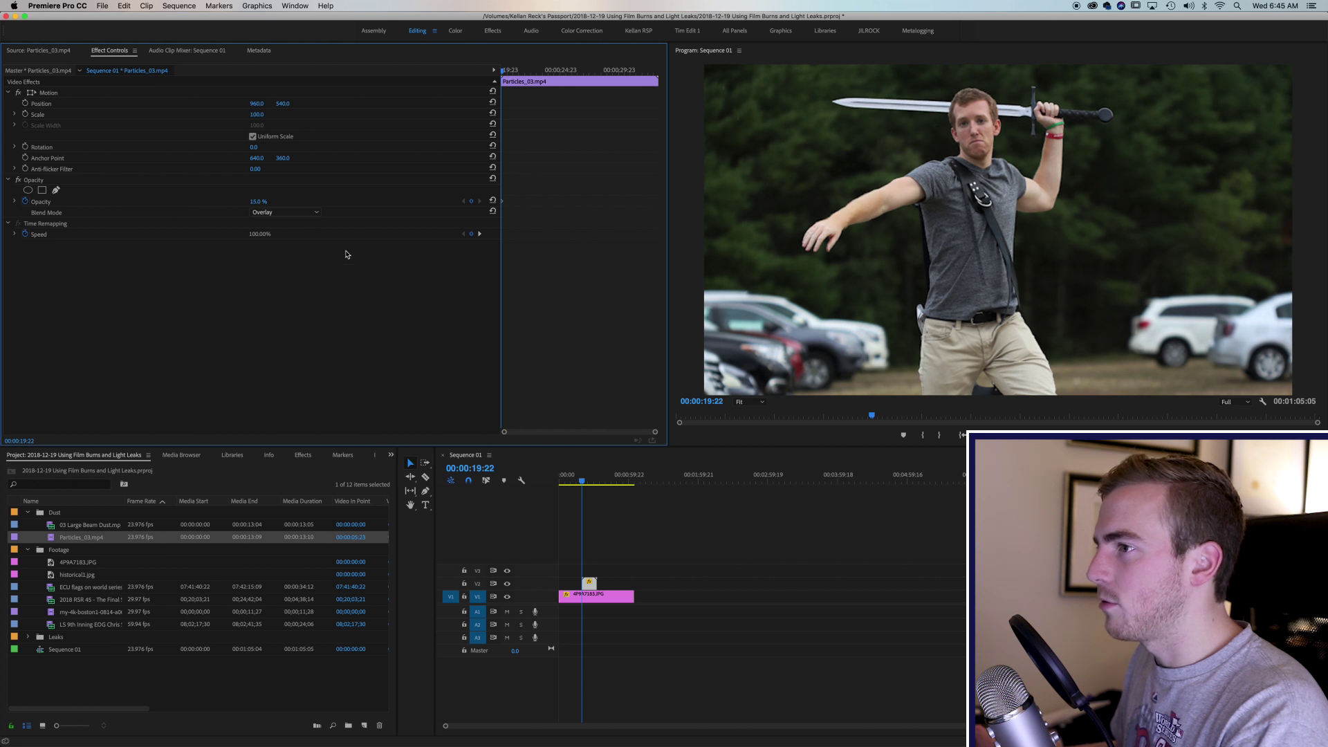
pyautogui.press('space')
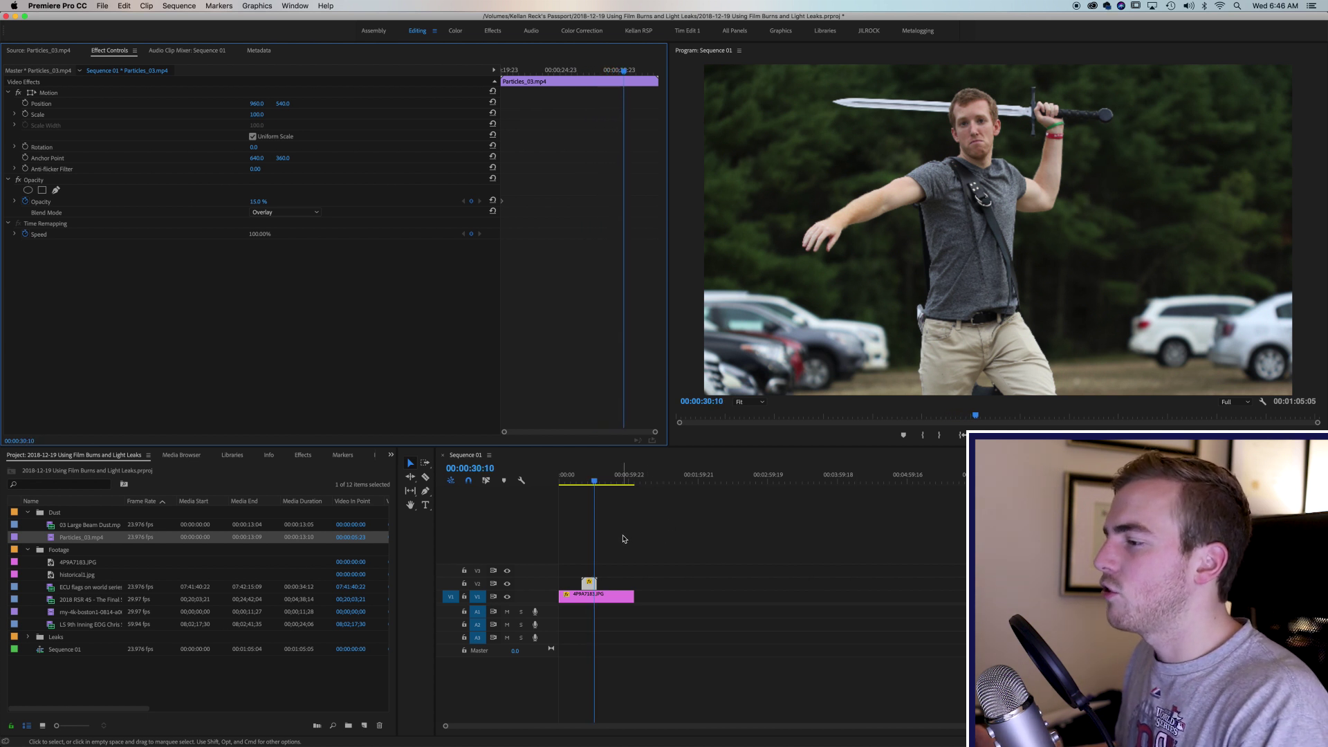
pyautogui.press('space')
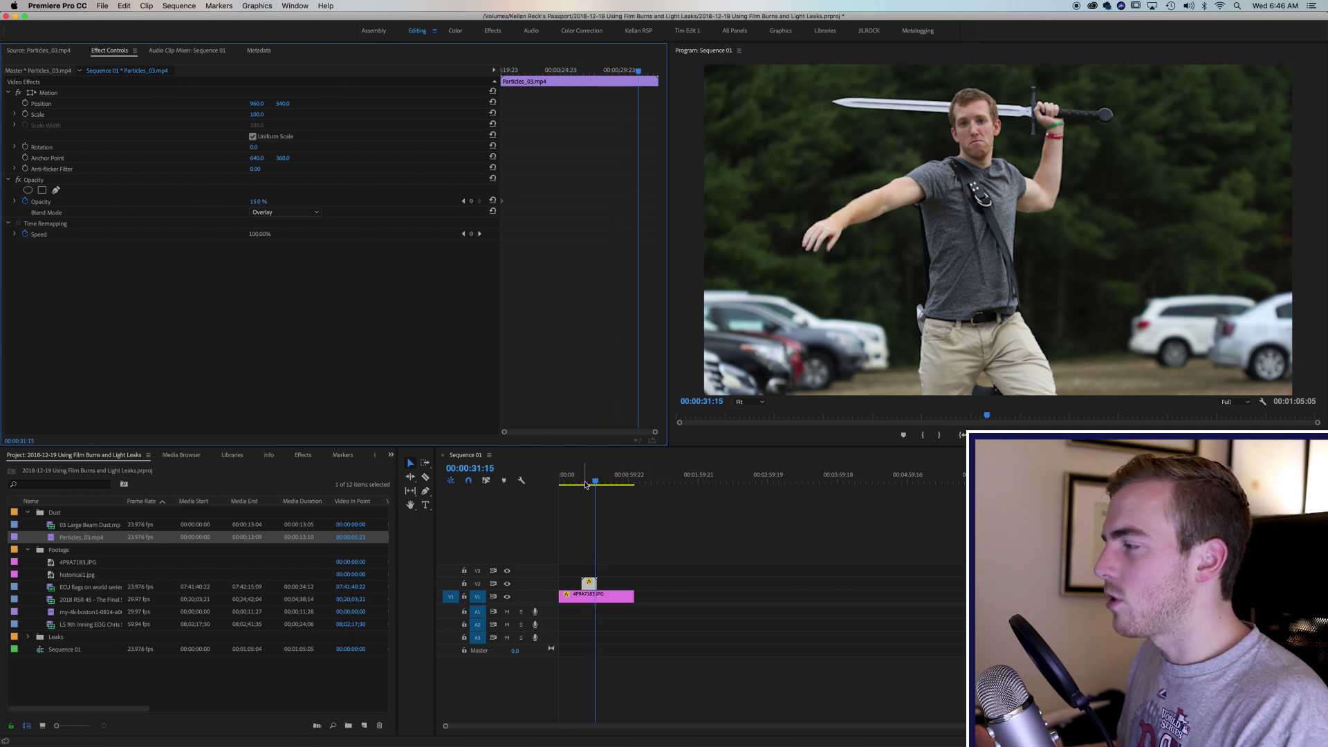
pyautogui.click(584, 482)
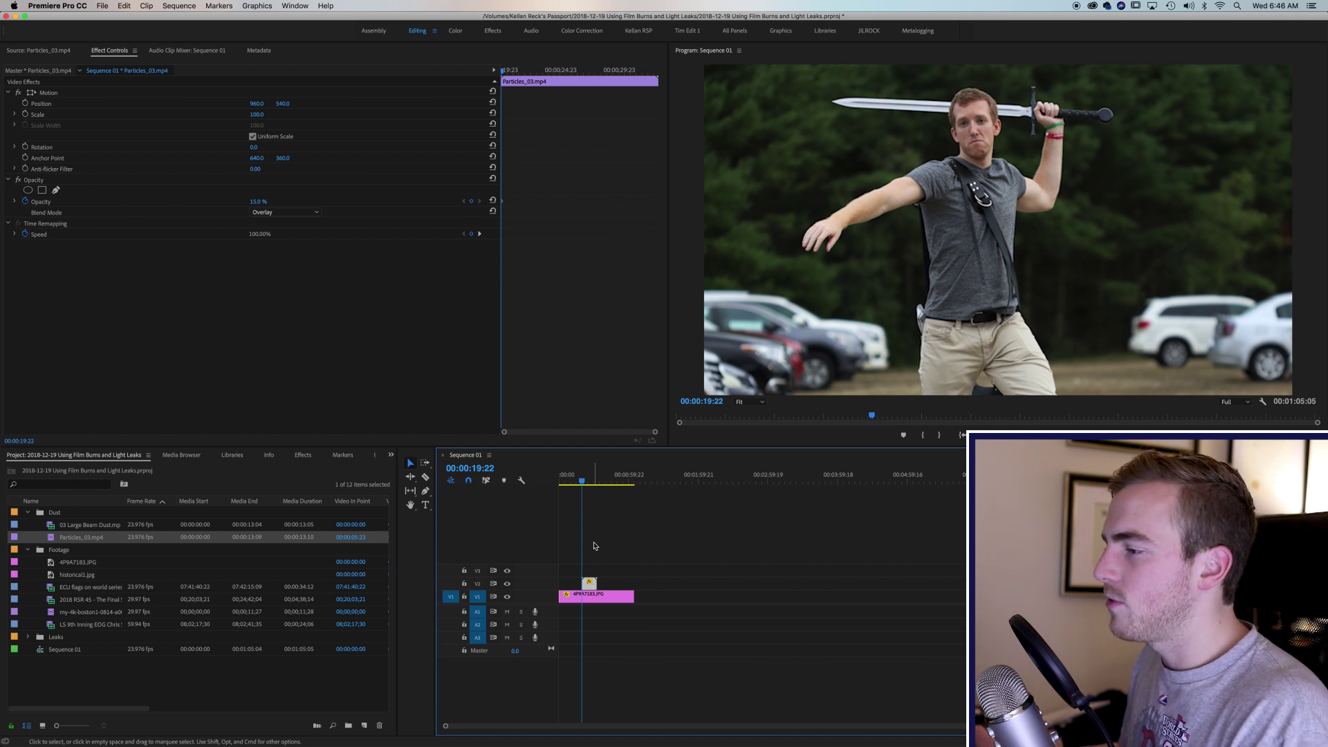
# Step: Add historical1.jpg to the sequence after the first photo with the Particles_03.mp4 clip above it, and trim the photo to the particle clip's end
pyautogui.doubleClick(76, 575)
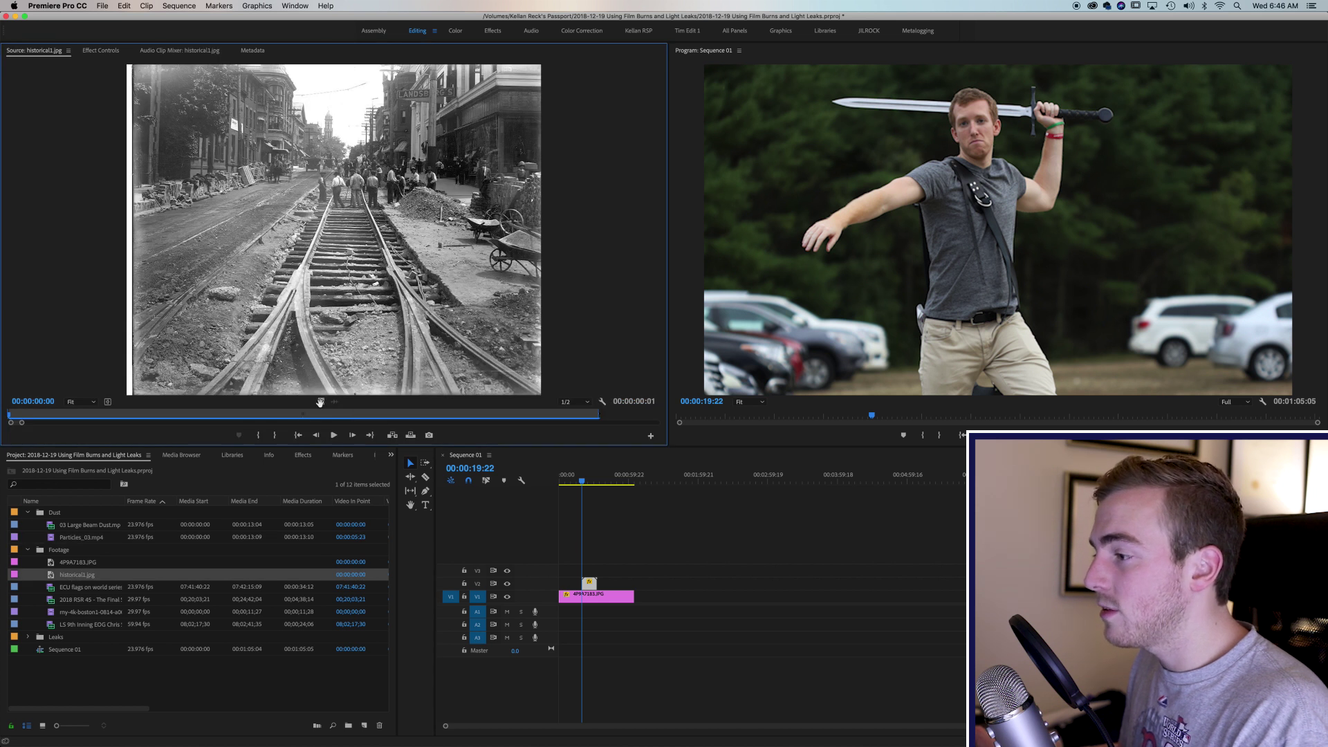
pyautogui.moveTo(320, 402); pyautogui.dragTo(668, 591)
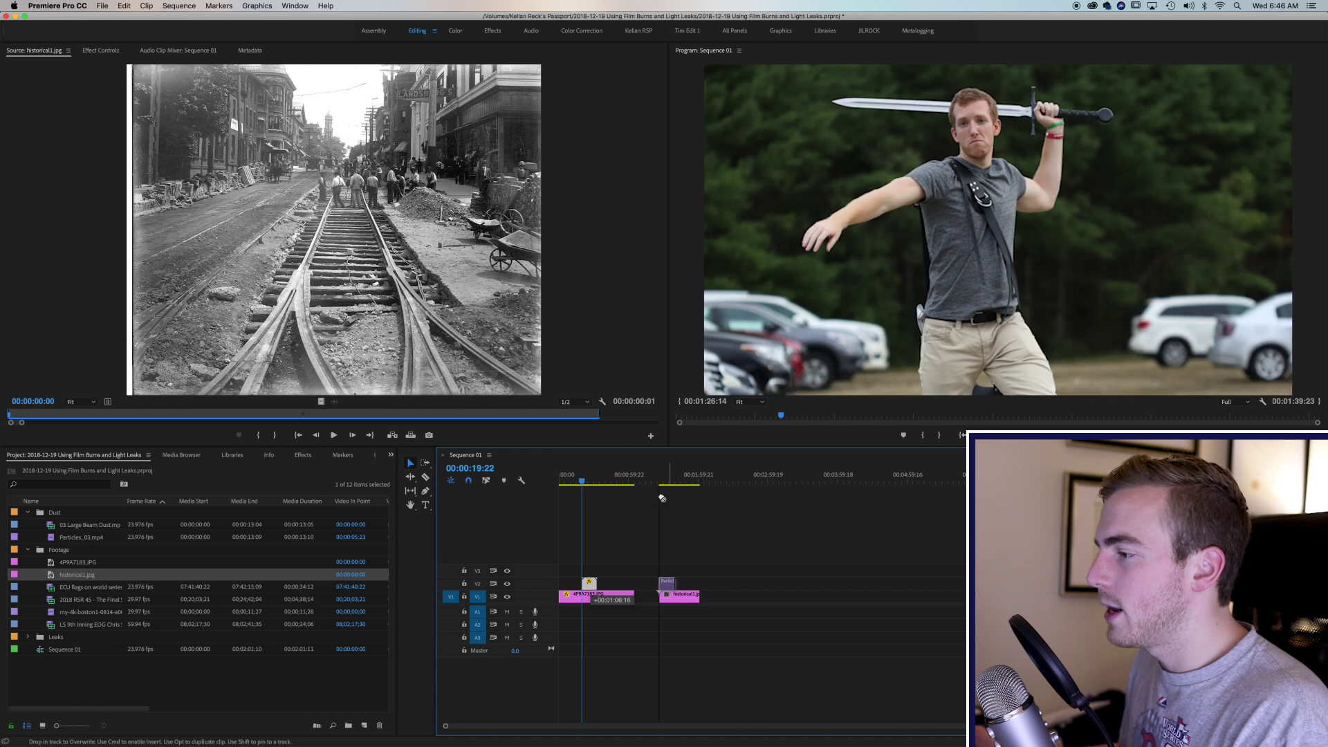
pyautogui.click(660, 481)
pyautogui.press('c')
pyautogui.click(675, 597)
pyautogui.press('v')
pyautogui.click(687, 599)
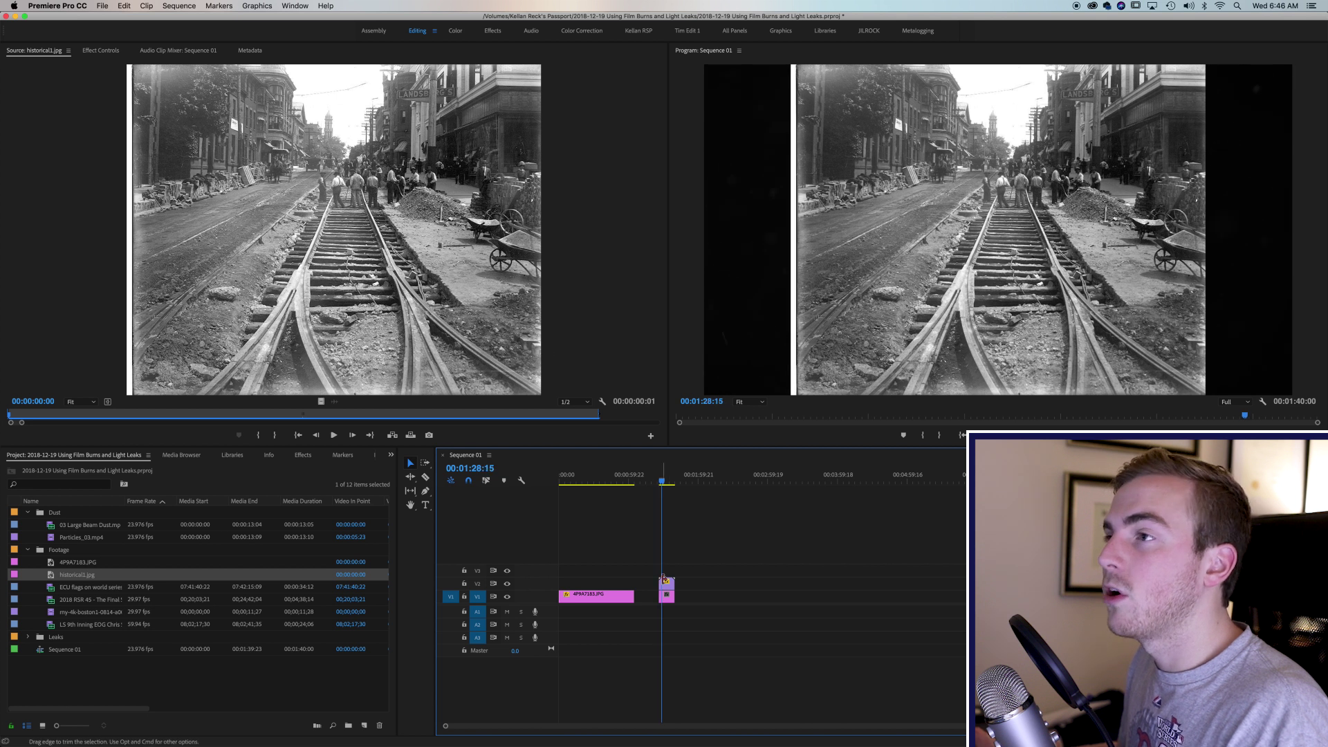
# Step: Raise the particle clip's opacity over the historical photo to 53%, play it back, and reduce it to 43%
pyautogui.click(101, 51)
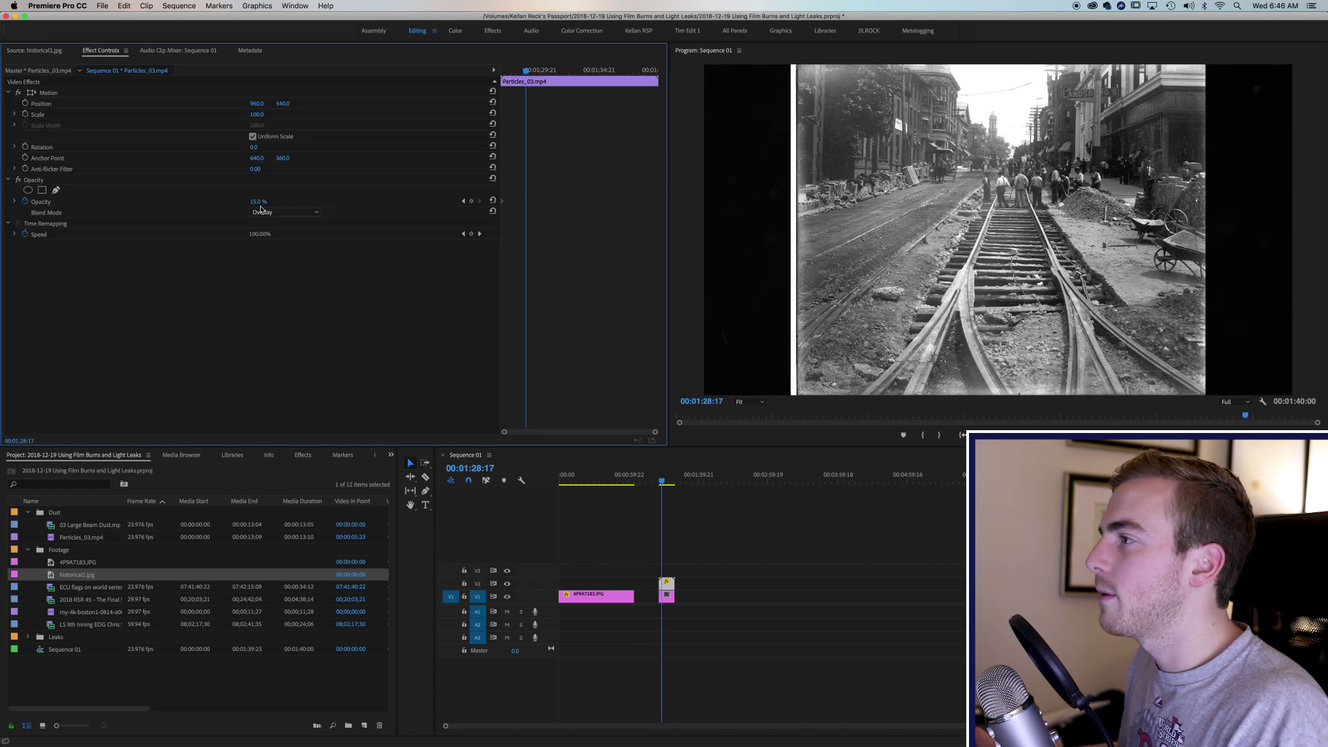
pyautogui.moveTo(260, 203); pyautogui.dragTo(287, 202)
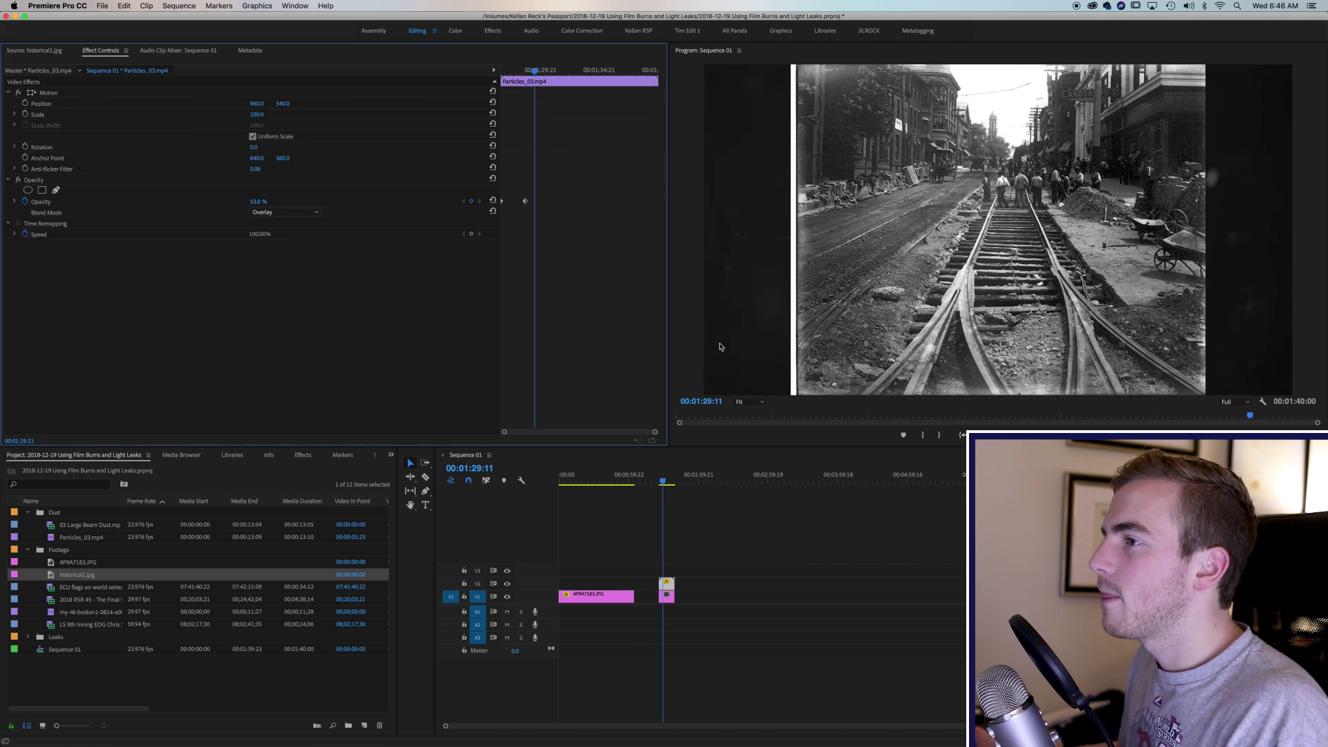
pyautogui.moveTo(257, 201); pyautogui.dragTo(243, 201)
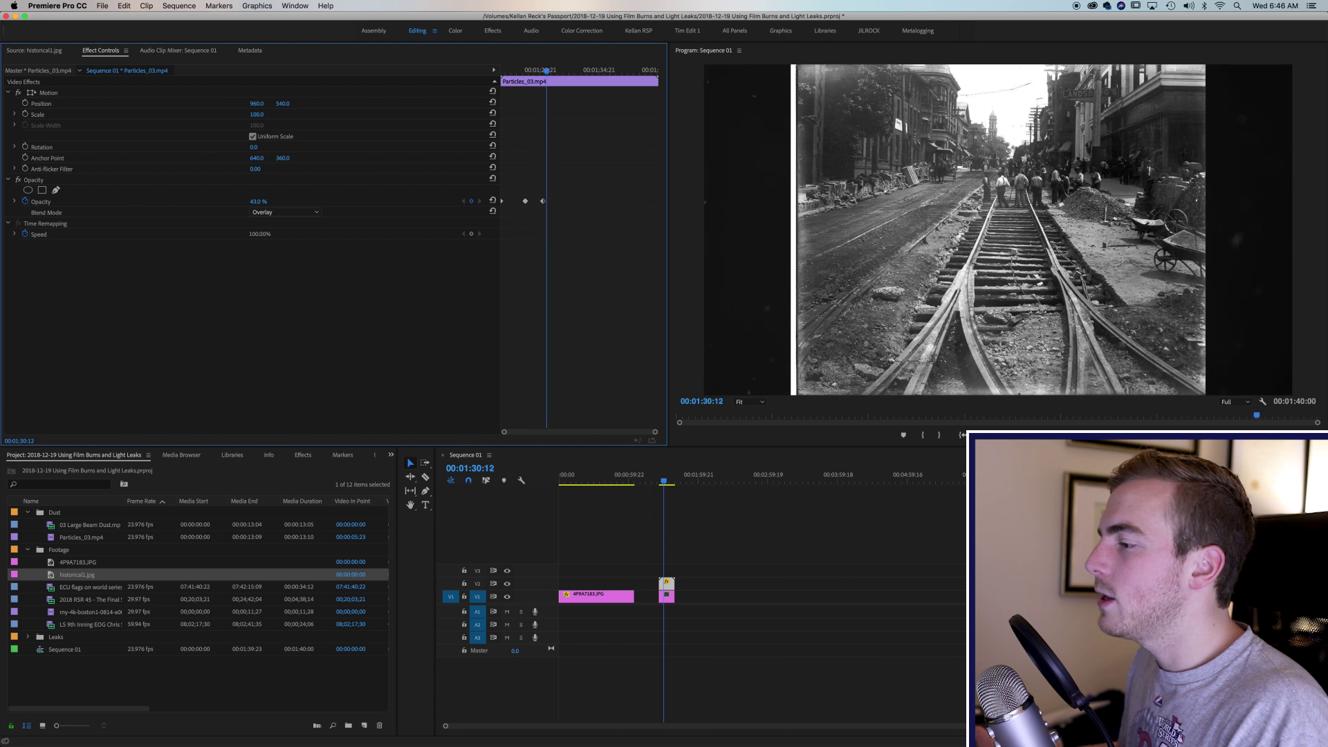
# Step: Scale the historical1.jpg clip to 146 and shift it down so the photo fills the frame
pyautogui.click(666, 596)
pyautogui.moveTo(256, 114); pyautogui.dragTo(362, 103)
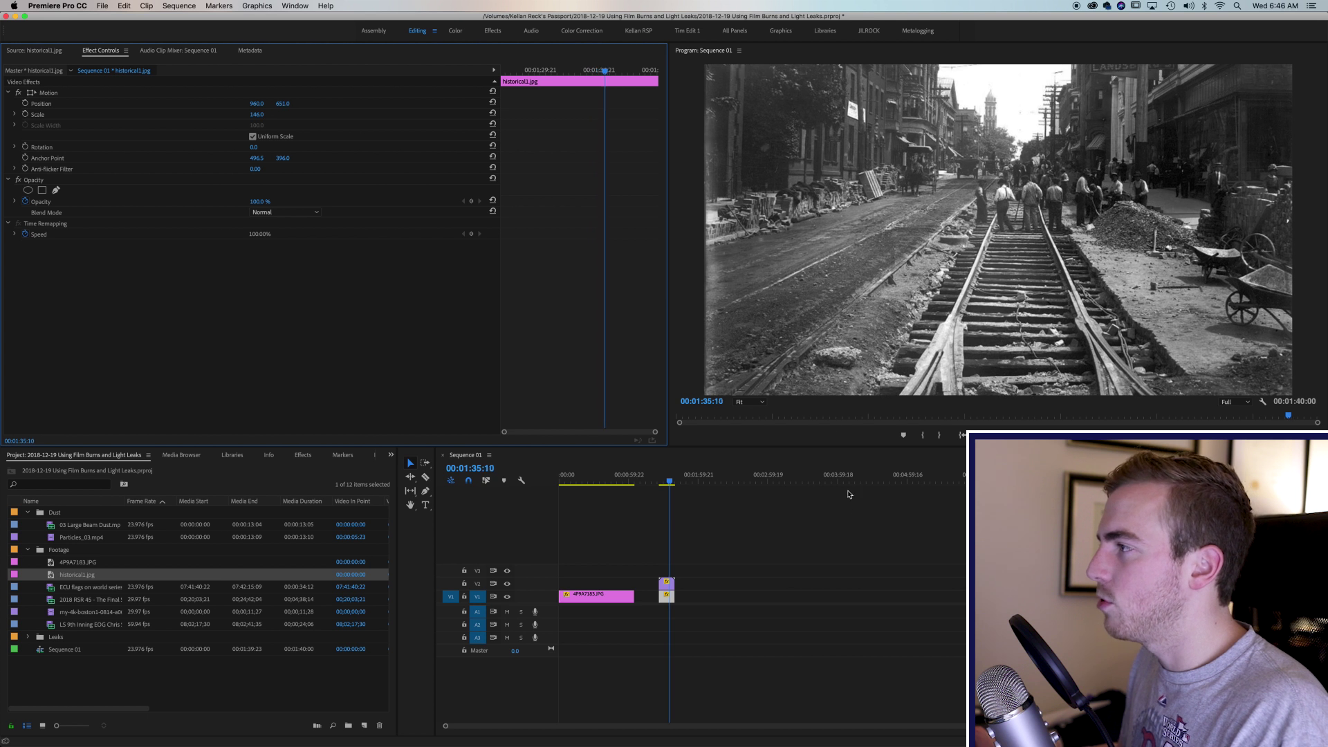
pyautogui.click(790, 529)
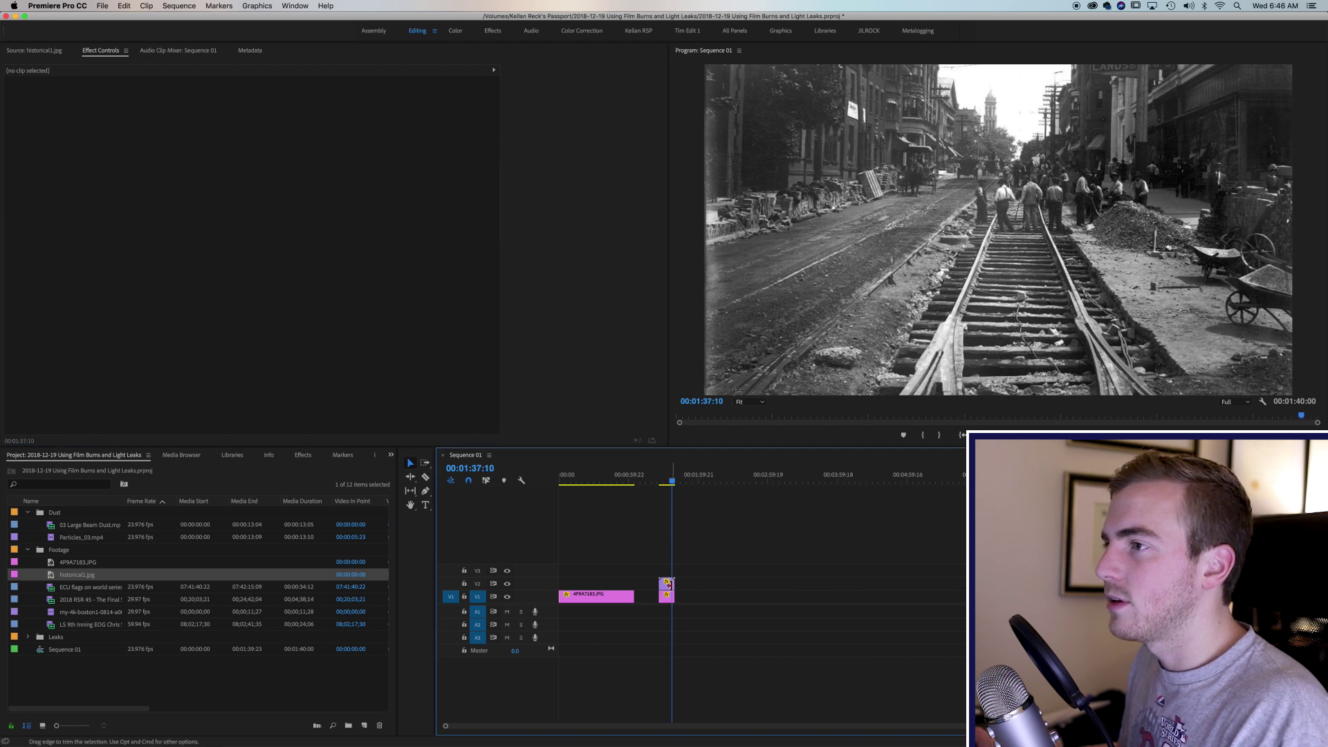
# Step: Try an opacity keyframe near the end of the Particles_03.mp4 clip and remove it
pyautogui.click(668, 585)
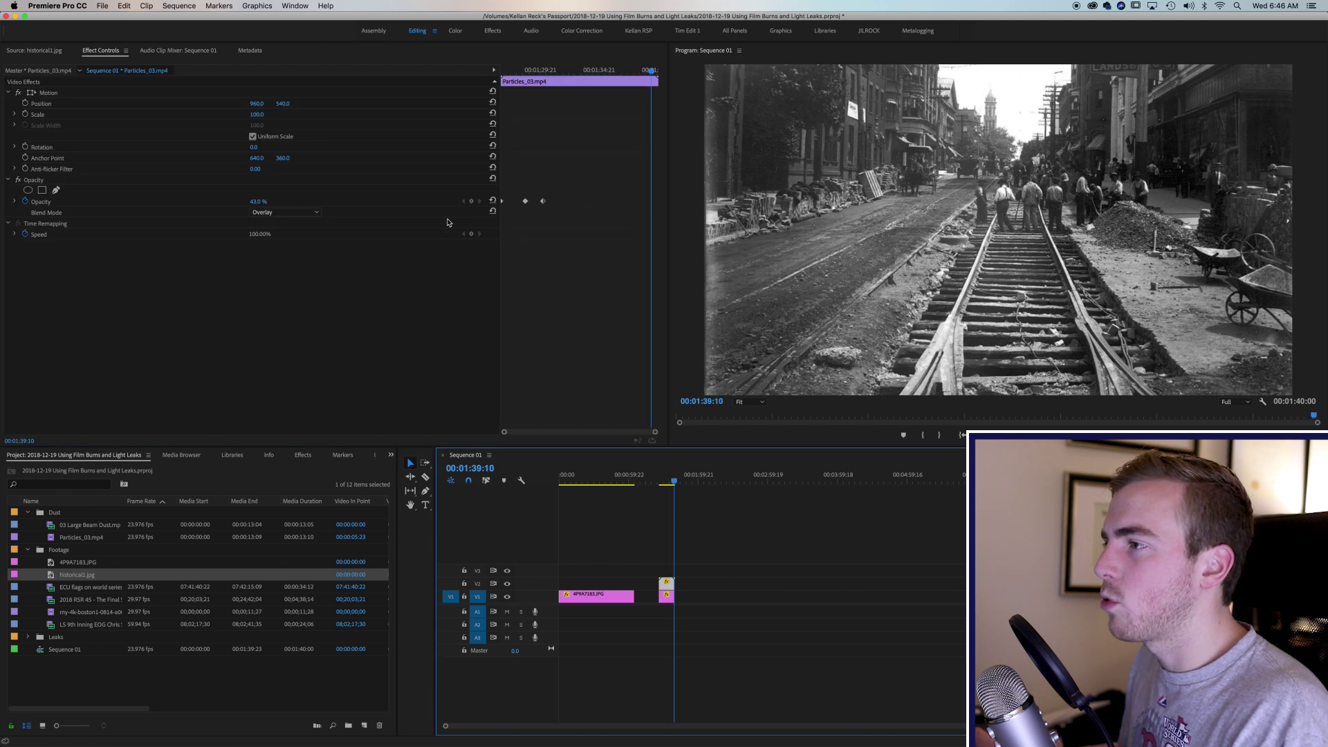
pyautogui.click(471, 200)
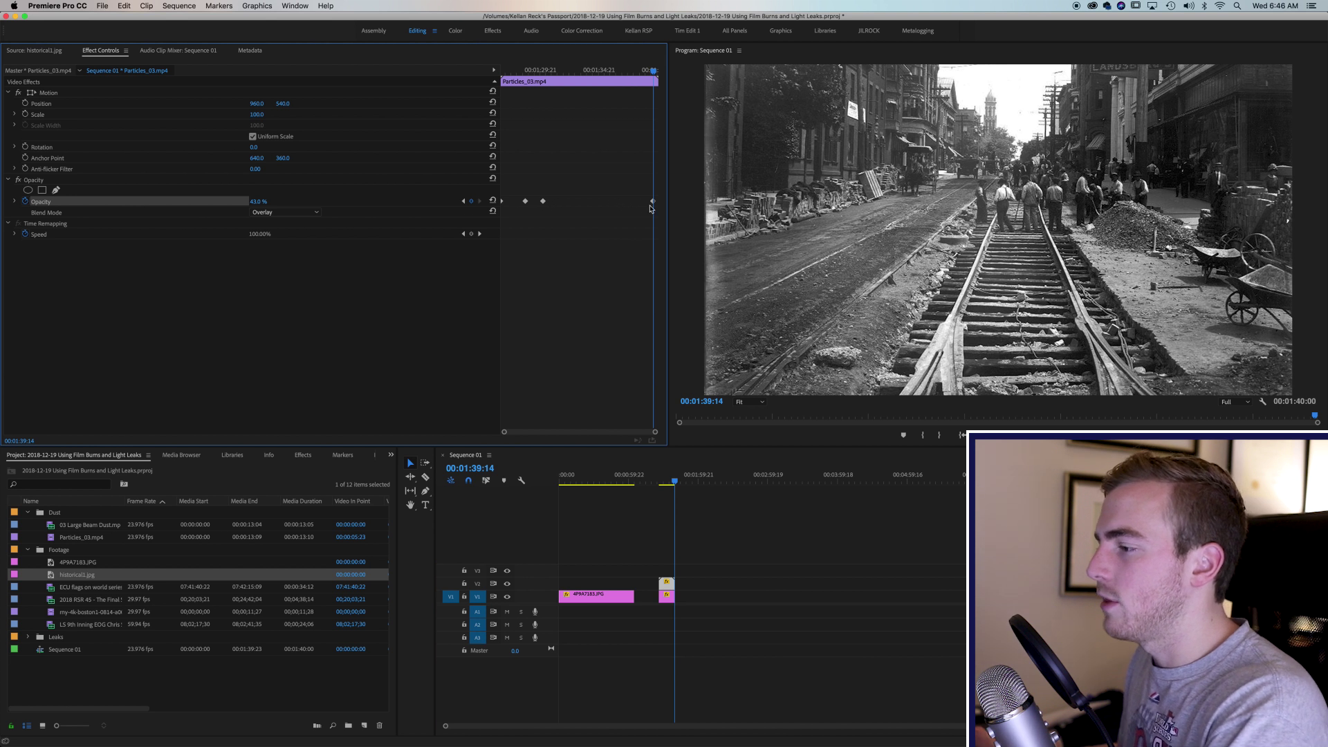
pyautogui.press('Delete')
# Step: Match the particle clip's frame in the Source monitor and scrub through the original particle footage
pyautogui.click(665, 480)
pyautogui.press('f')
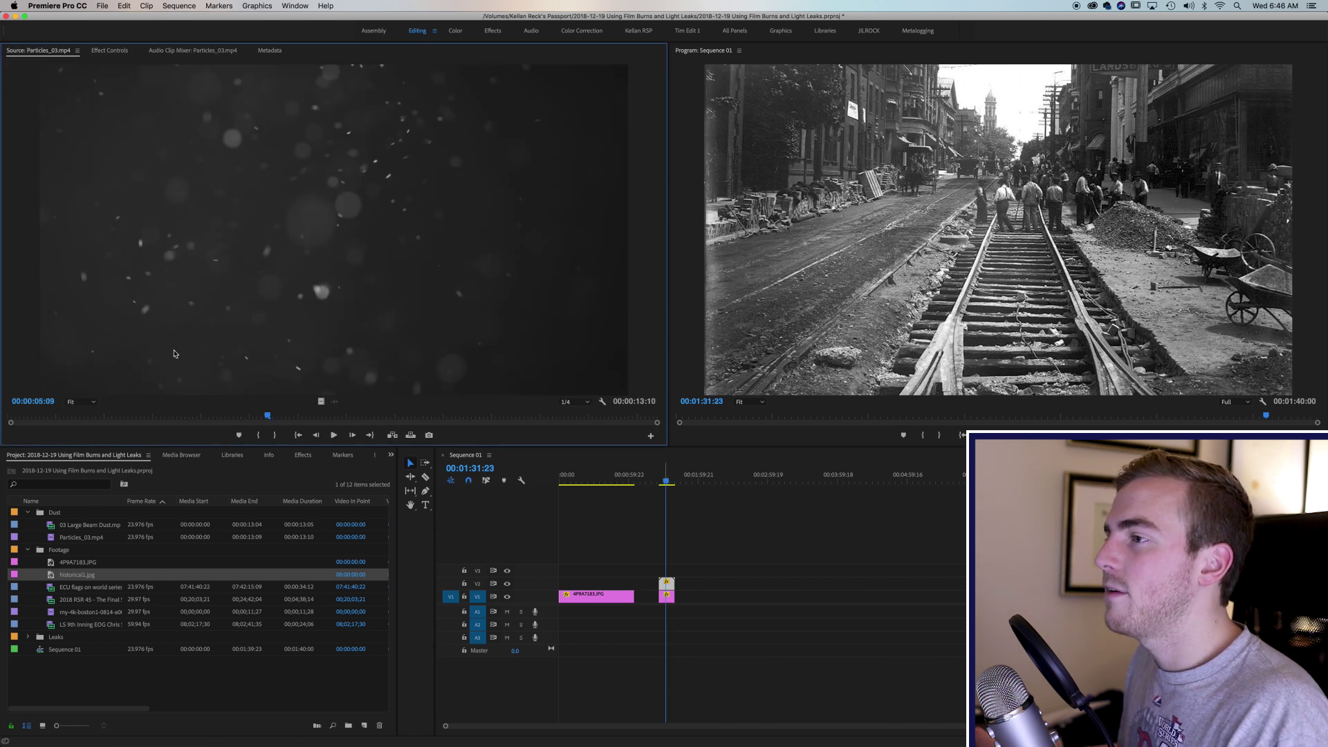
pyautogui.moveTo(158, 413); pyautogui.dragTo(282, 423)
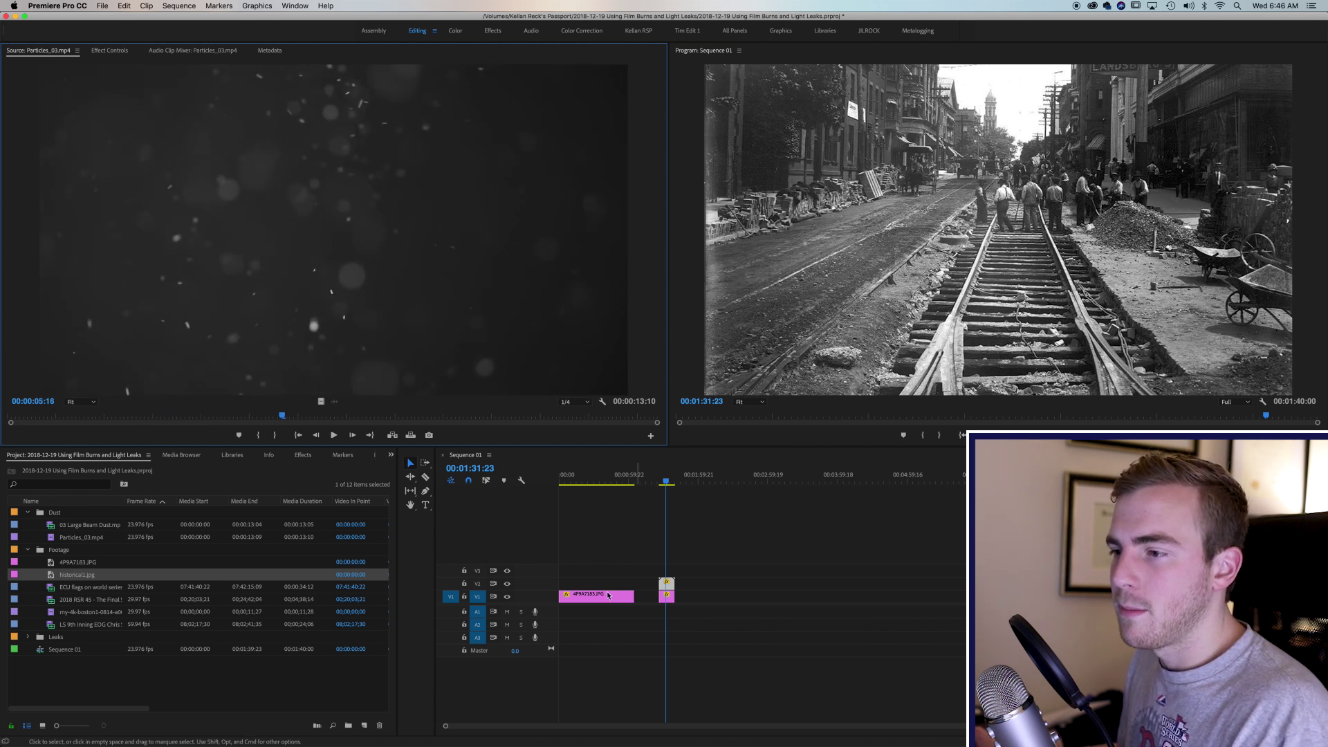
# Step: Replace the particle clip above the historical photo with 03 Large Beam Dust.mp4 and try the Overlay blend mode on it
pyautogui.doubleClick(97, 527)
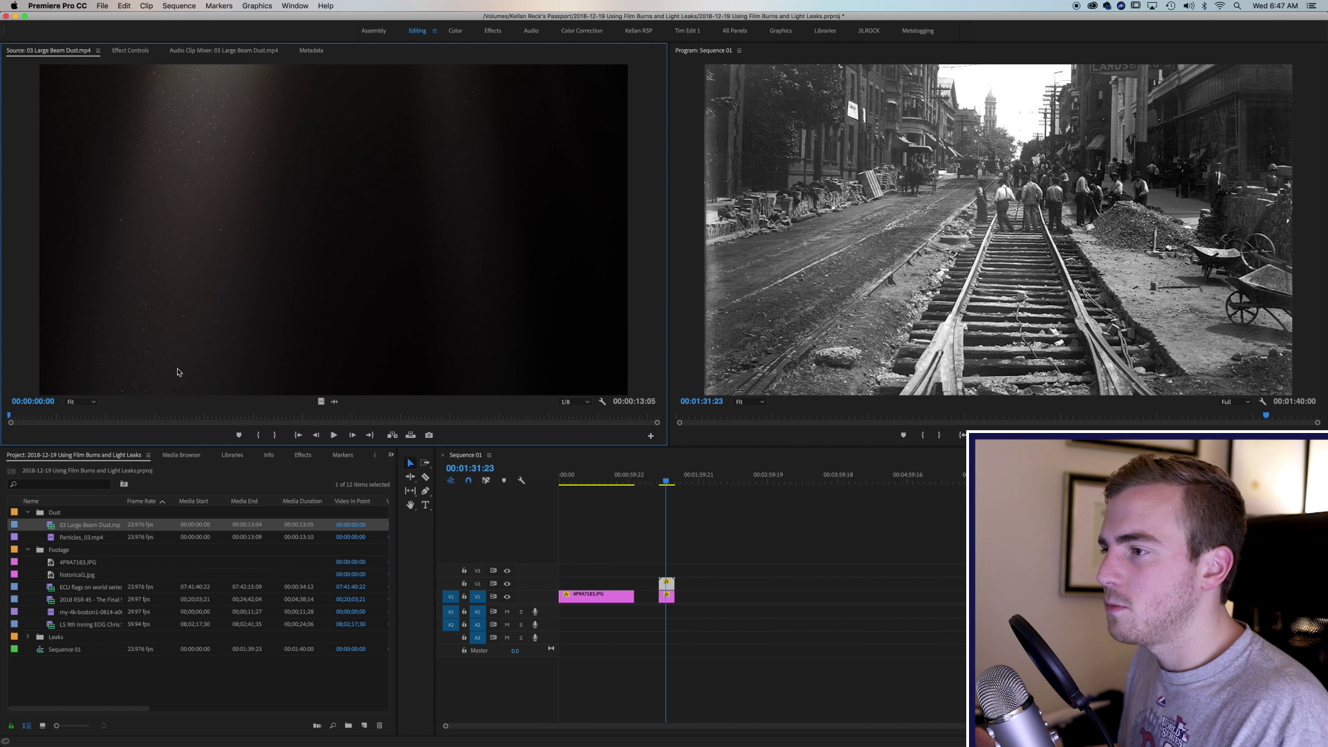
pyautogui.moveTo(322, 402); pyautogui.dragTo(677, 587)
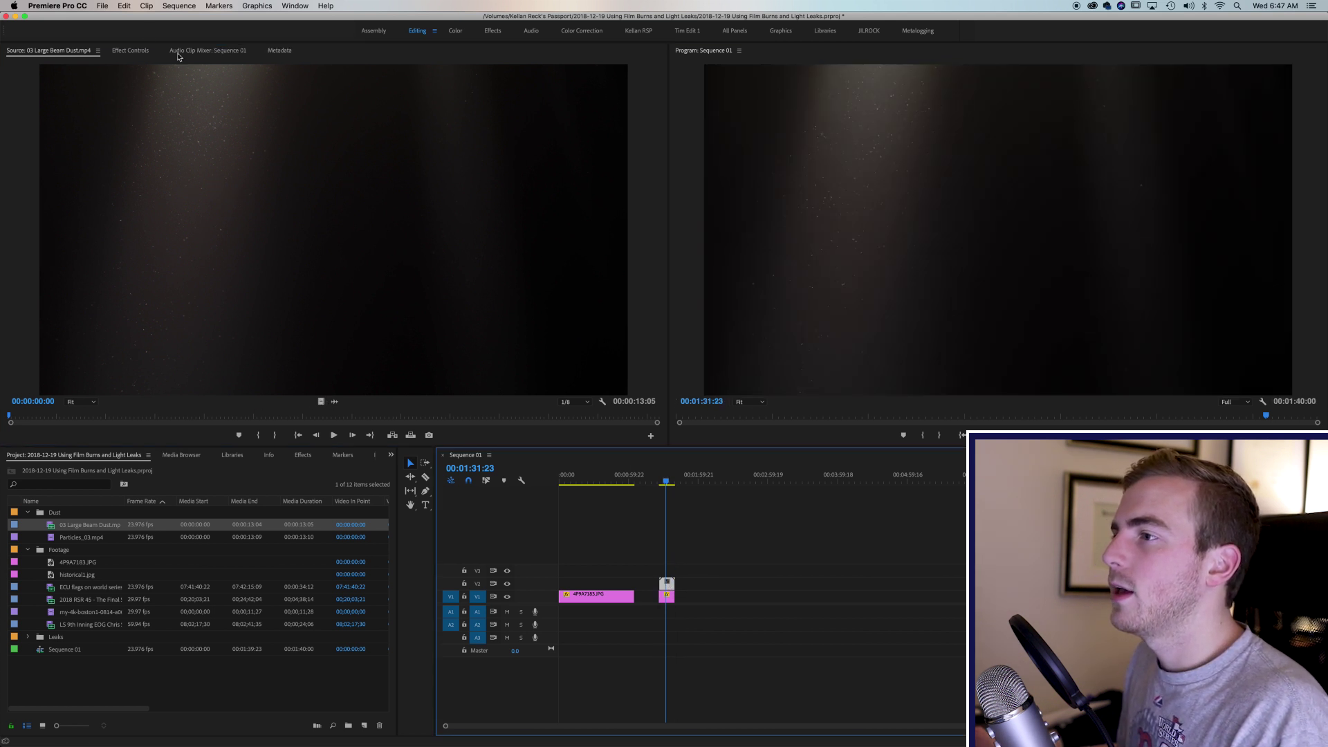
pyautogui.click(130, 52)
pyautogui.click(302, 210)
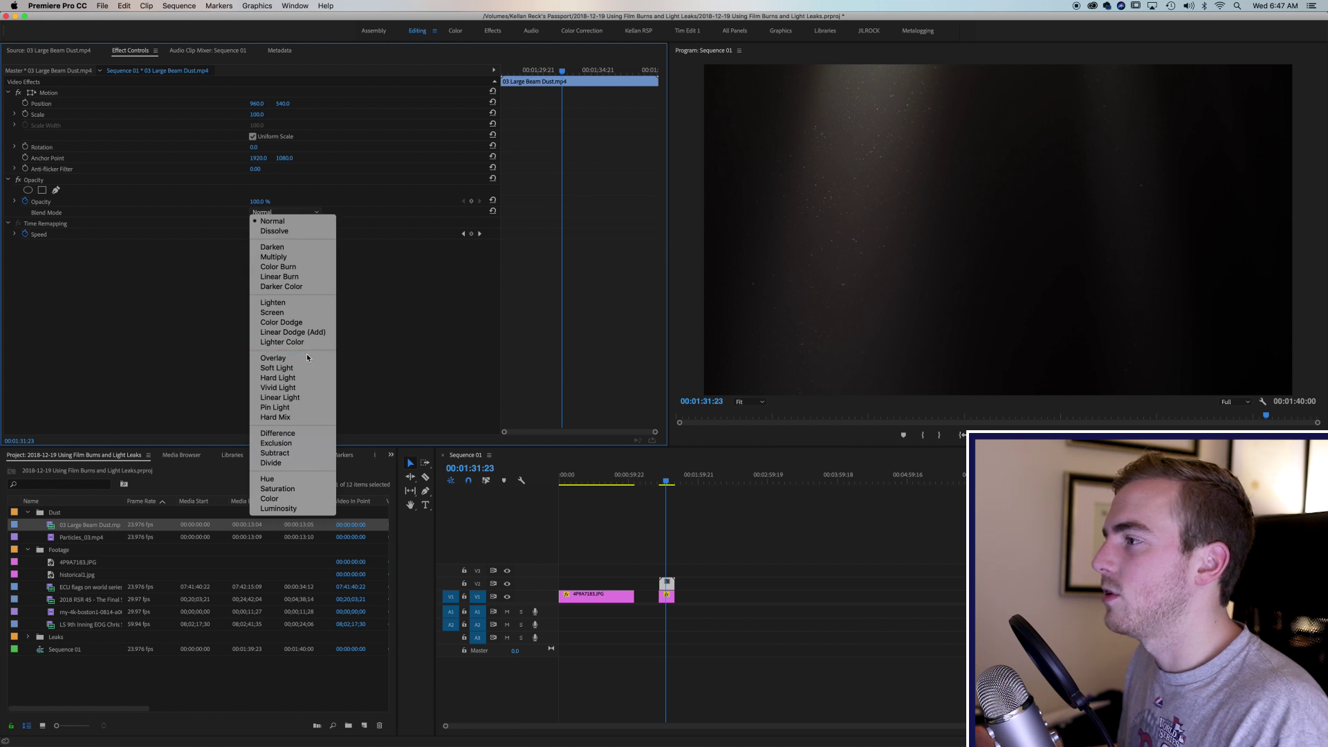
pyautogui.click(305, 354)
# Step: Set the beam dust clip's blend mode to Linear Dodge (Add) and play the overlay from the clip's start
pyautogui.click(295, 210)
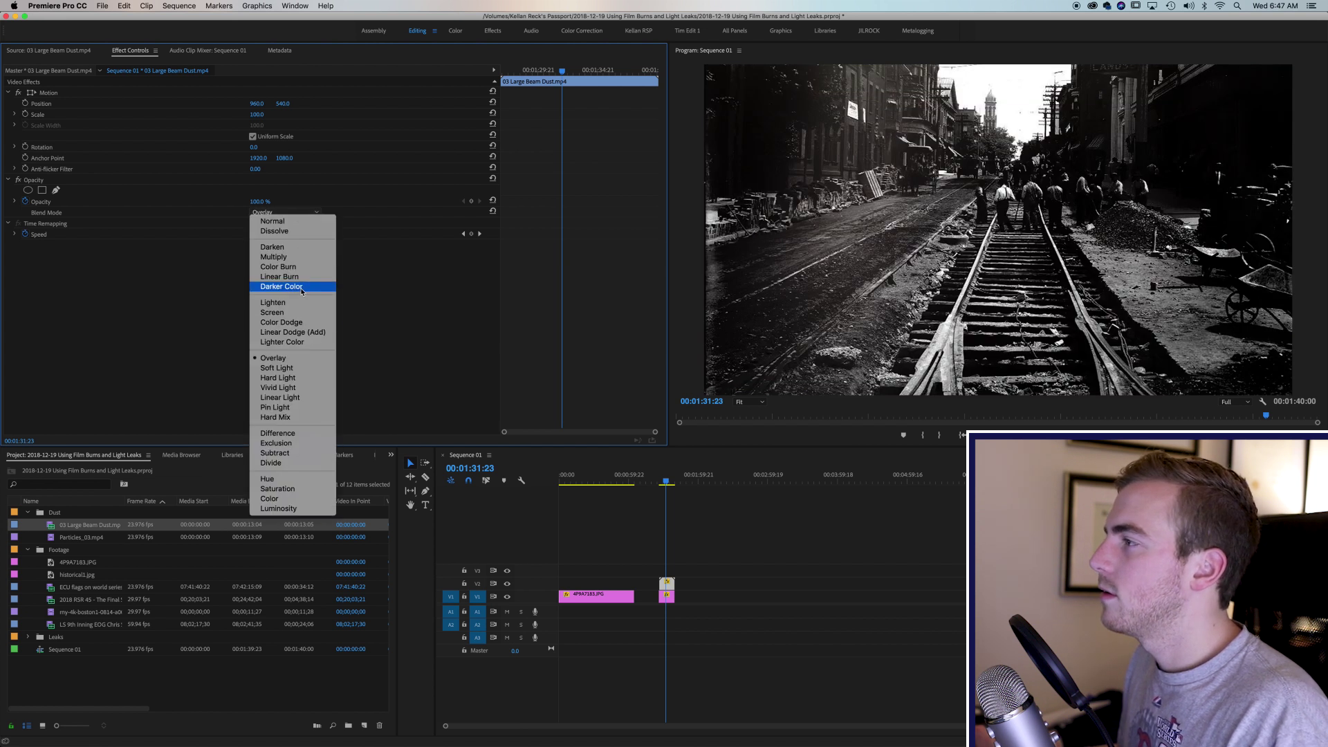
pyautogui.click(298, 332)
pyautogui.click(660, 476)
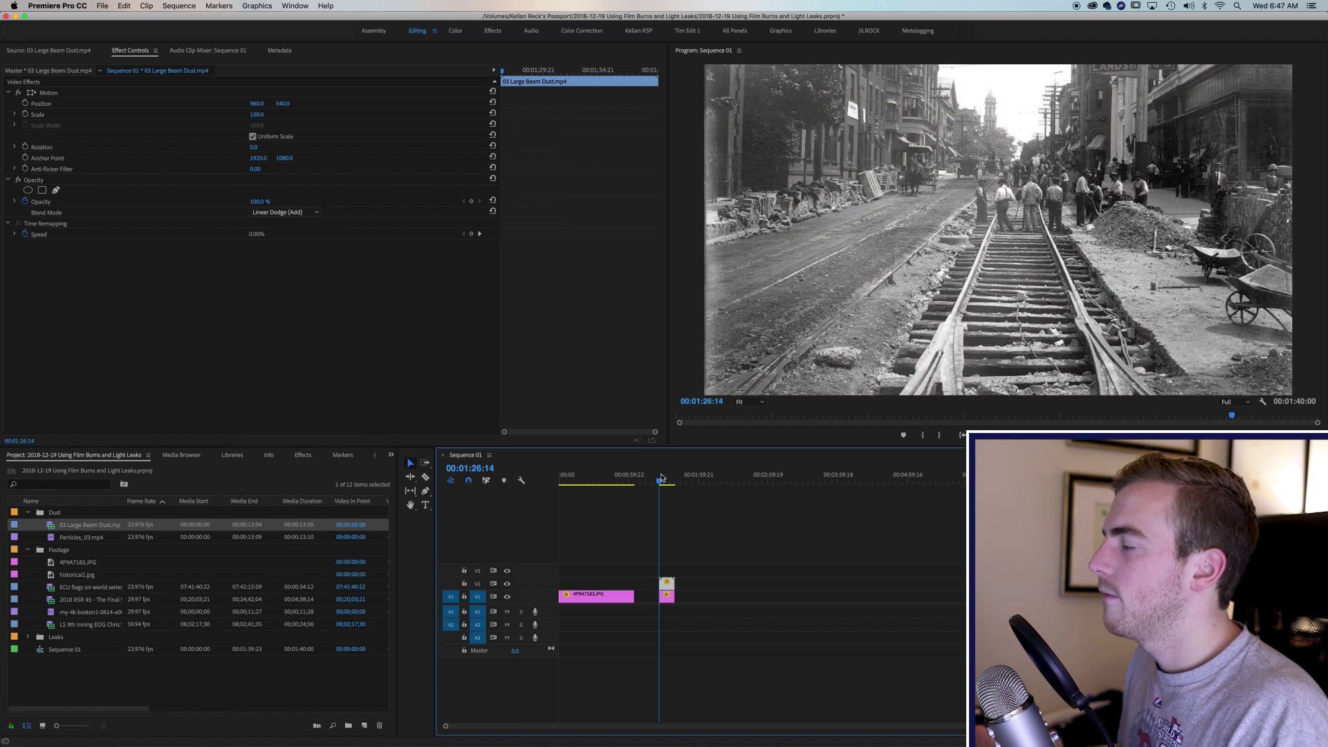
pyautogui.press('space')
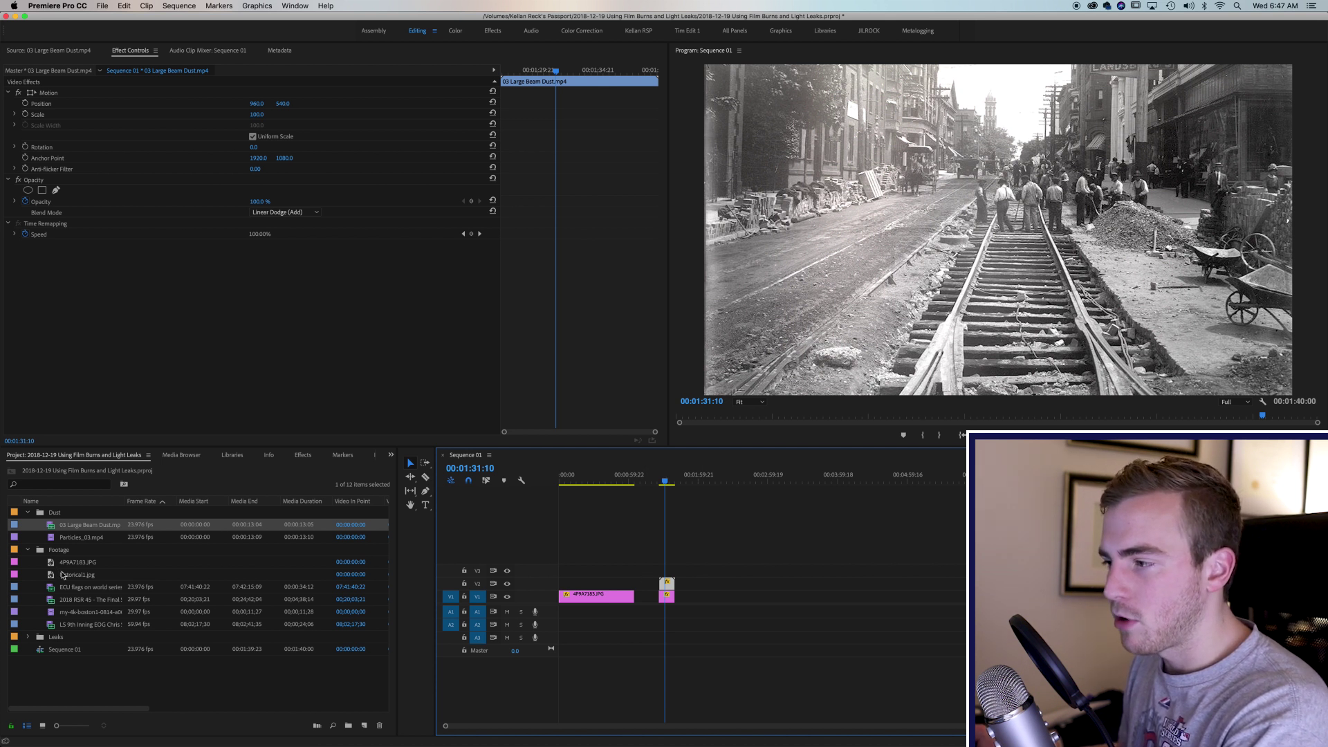
# Step: Delete the beam dust clip from the sequence and preview Light Leak Film Burn 1.mov from the Leaks bin
pyautogui.press('Delete')
pyautogui.click(28, 637)
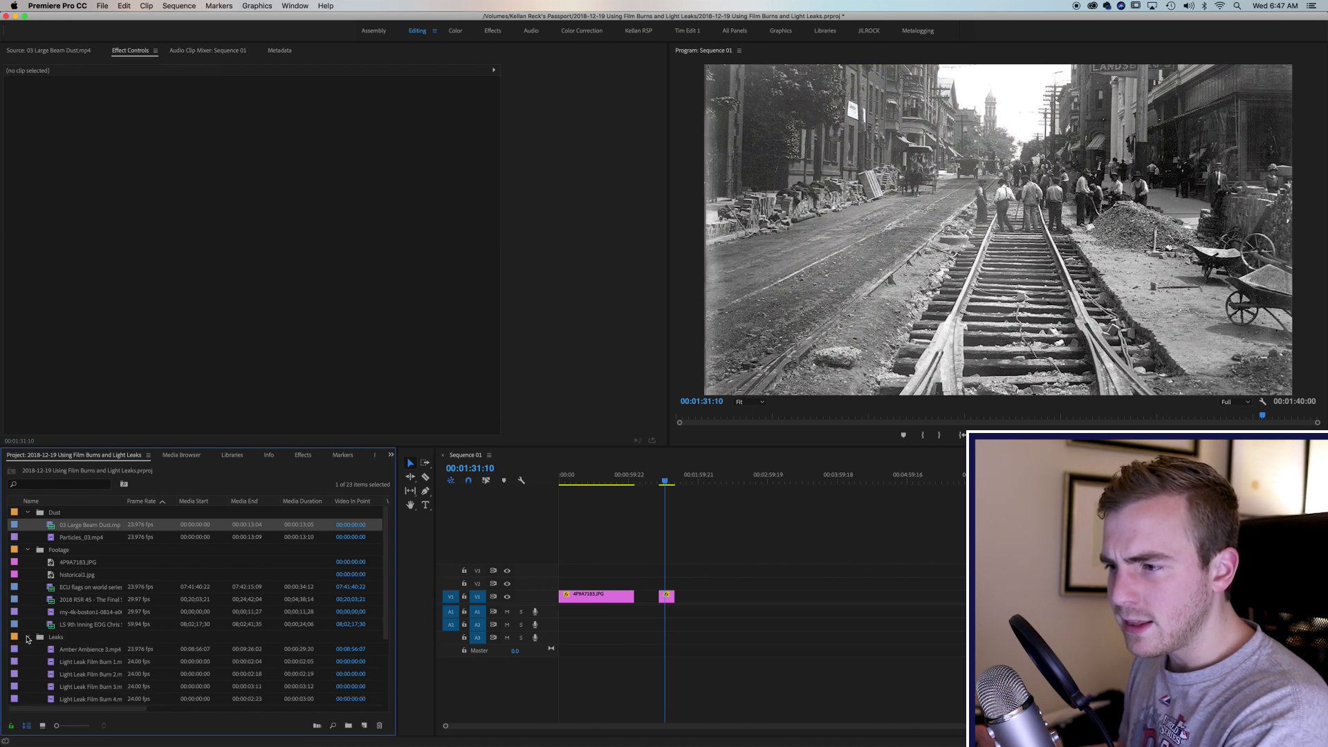
pyautogui.scroll(-2, 74, 634)
pyautogui.click(80, 638)
pyautogui.doubleClick(79, 637)
pyautogui.moveTo(121, 419); pyautogui.dragTo(386, 413)
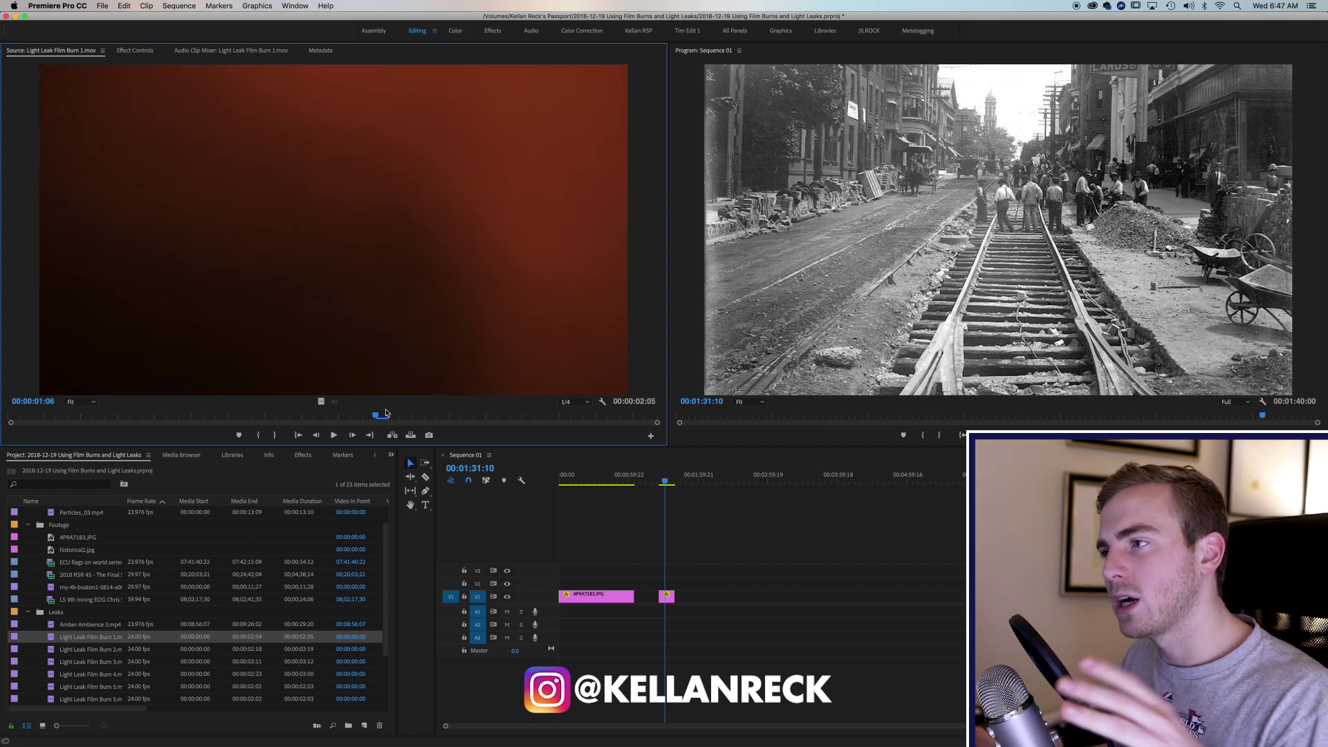
pyautogui.moveTo(386, 413)
pyautogui.mouseDown()
pyautogui.moveTo(263, 416)
pyautogui.moveTo(407, 411)
pyautogui.mouseUp()
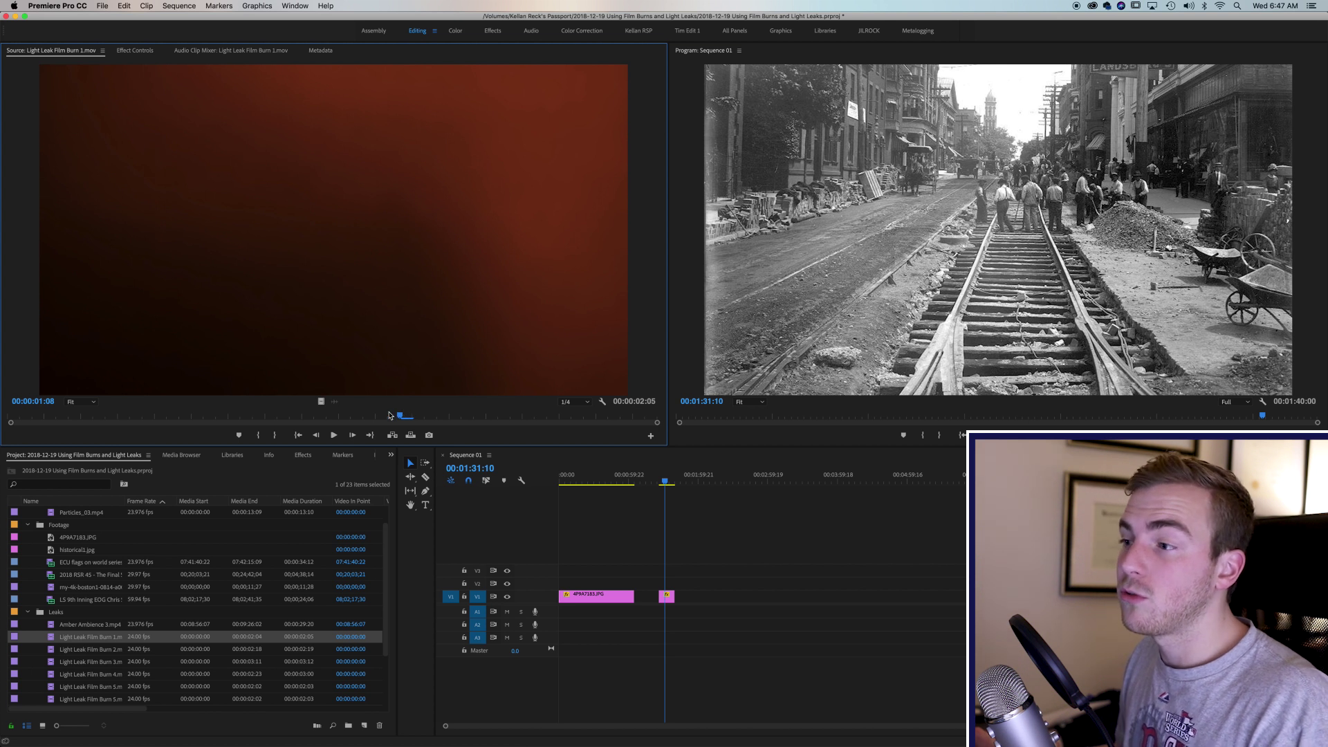
# Step: Place the Light Leak Film Burn 1.mov video above the historical photo, starting at the playhead
pyautogui.moveTo(321, 402); pyautogui.dragTo(695, 584)
pyautogui.scroll(3, 659, 586)
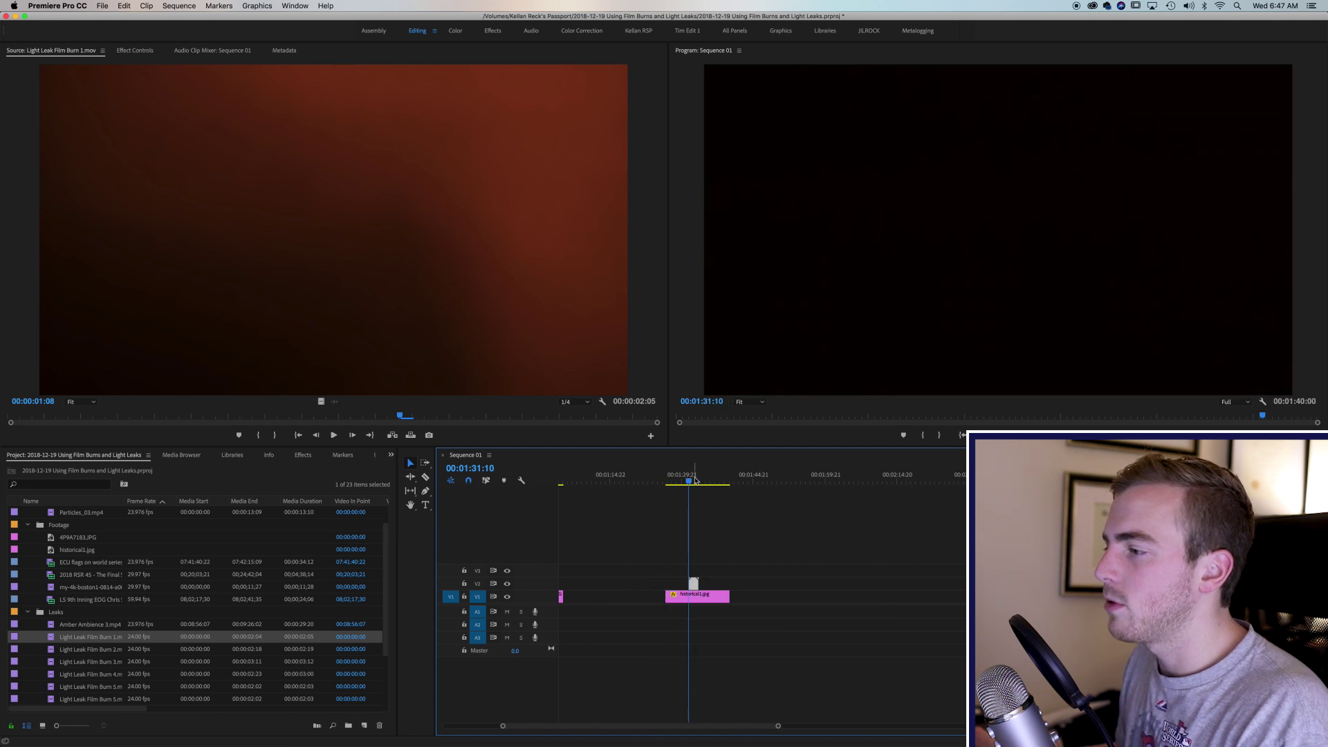
pyautogui.moveTo(696, 480); pyautogui.dragTo(691, 484)
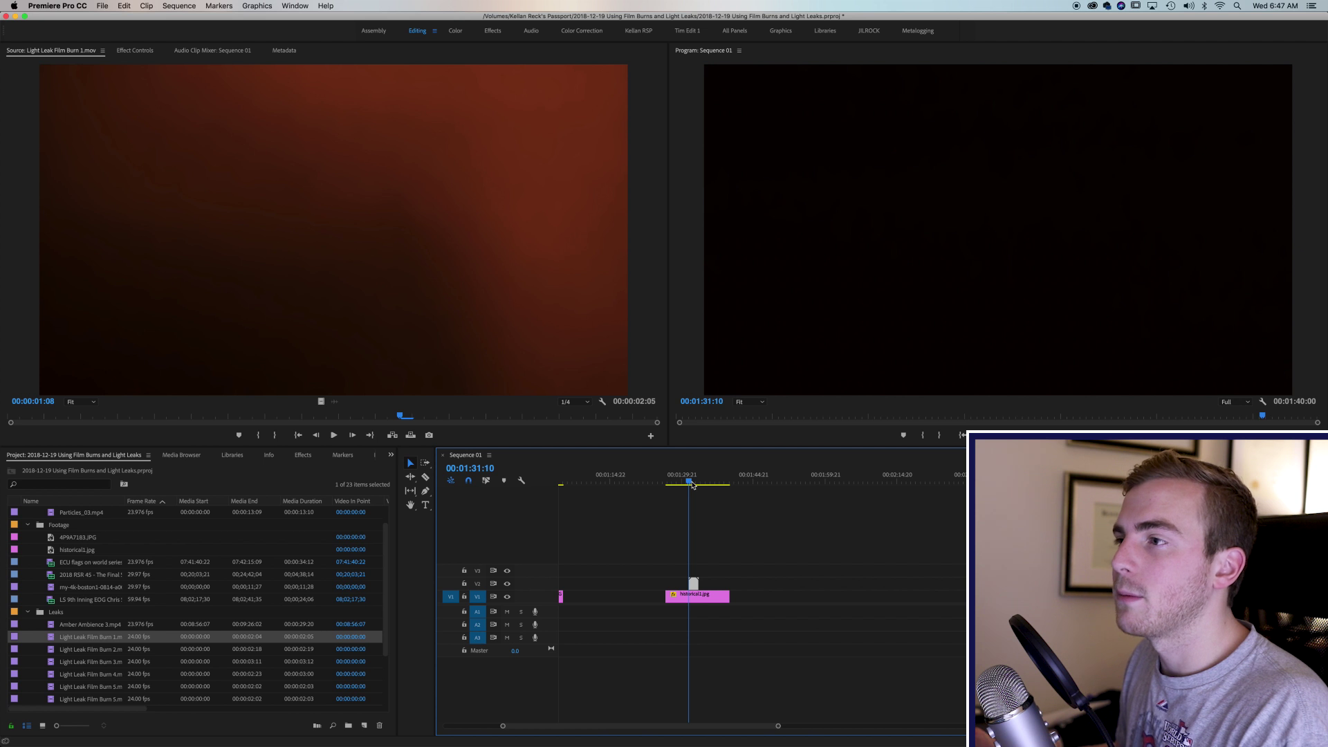
# Step: Set the film burn clip's blend mode to Linear Dodge (Add) and play back the overlay on the photo repeatedly
pyautogui.click(135, 50)
pyautogui.click(275, 213)
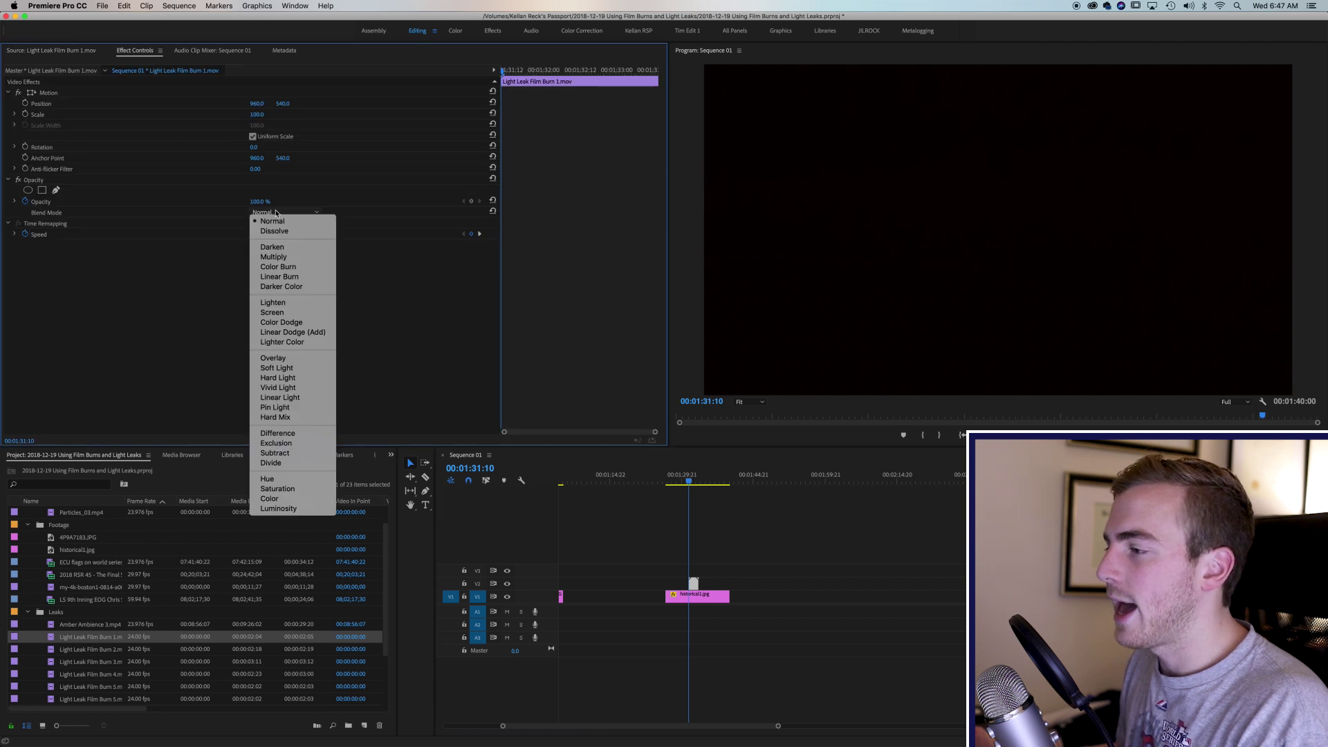
pyautogui.click(302, 332)
pyautogui.click(678, 481)
pyautogui.press('space')
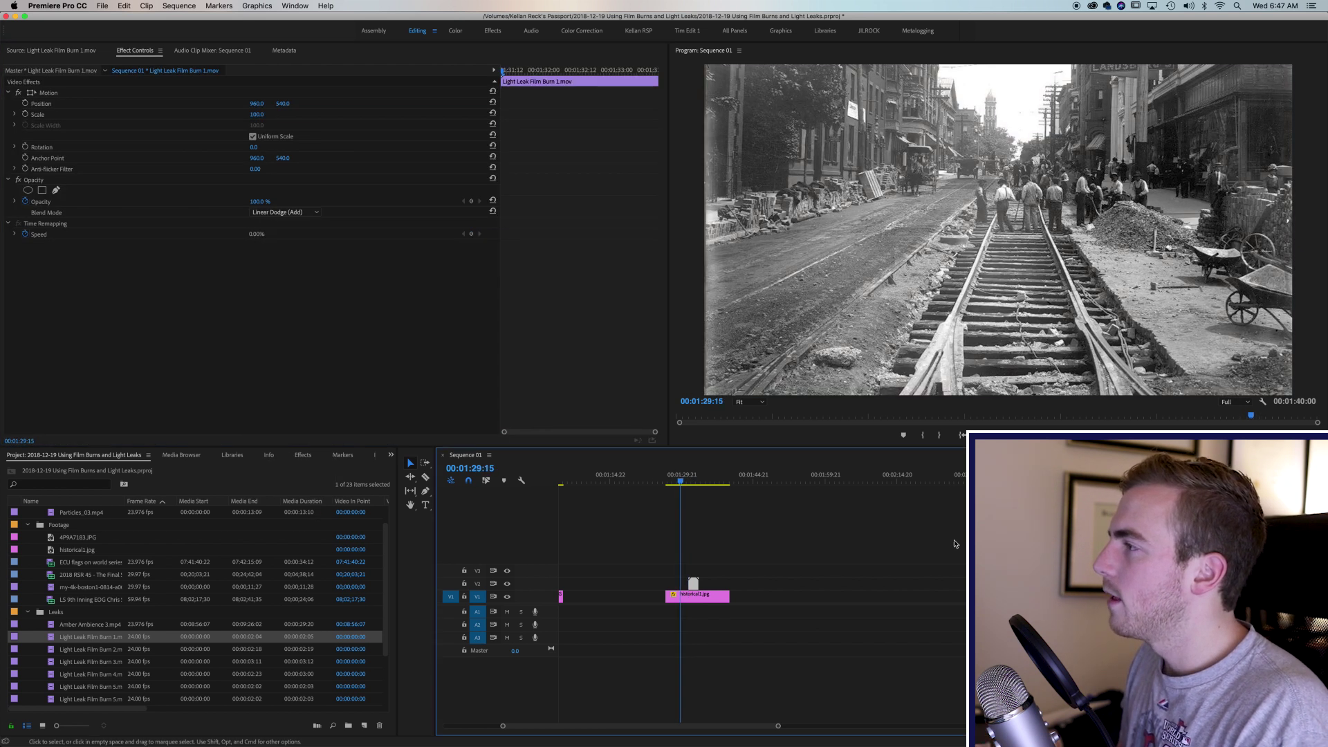
pyautogui.press('space')
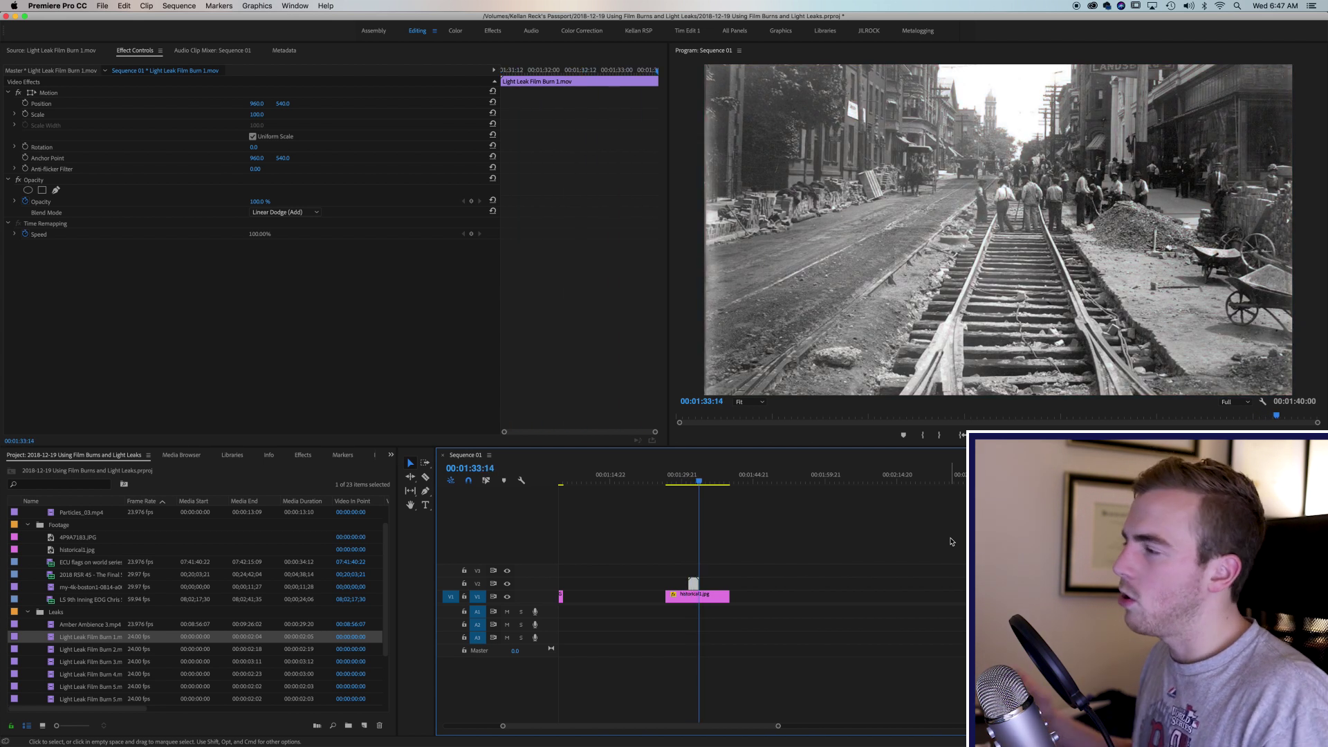
pyautogui.press('space')
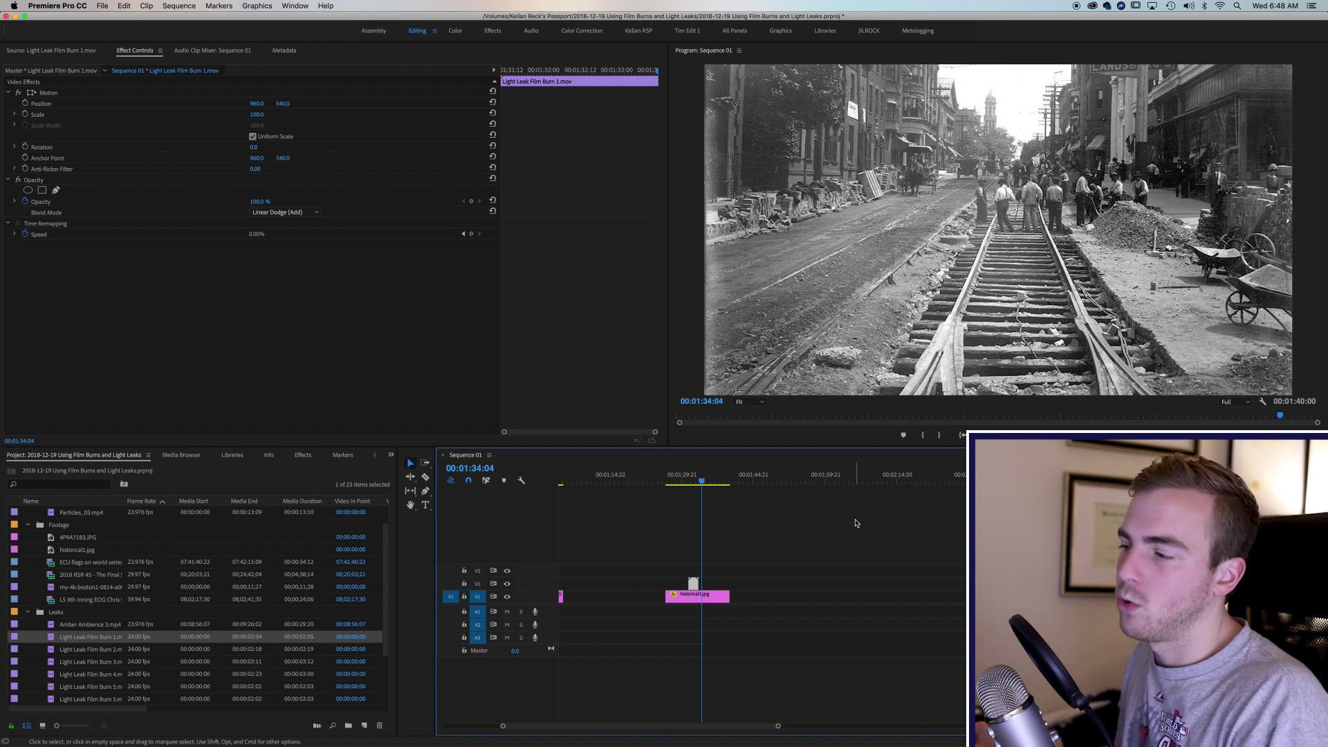
pyautogui.click(694, 483)
pyautogui.press('space')
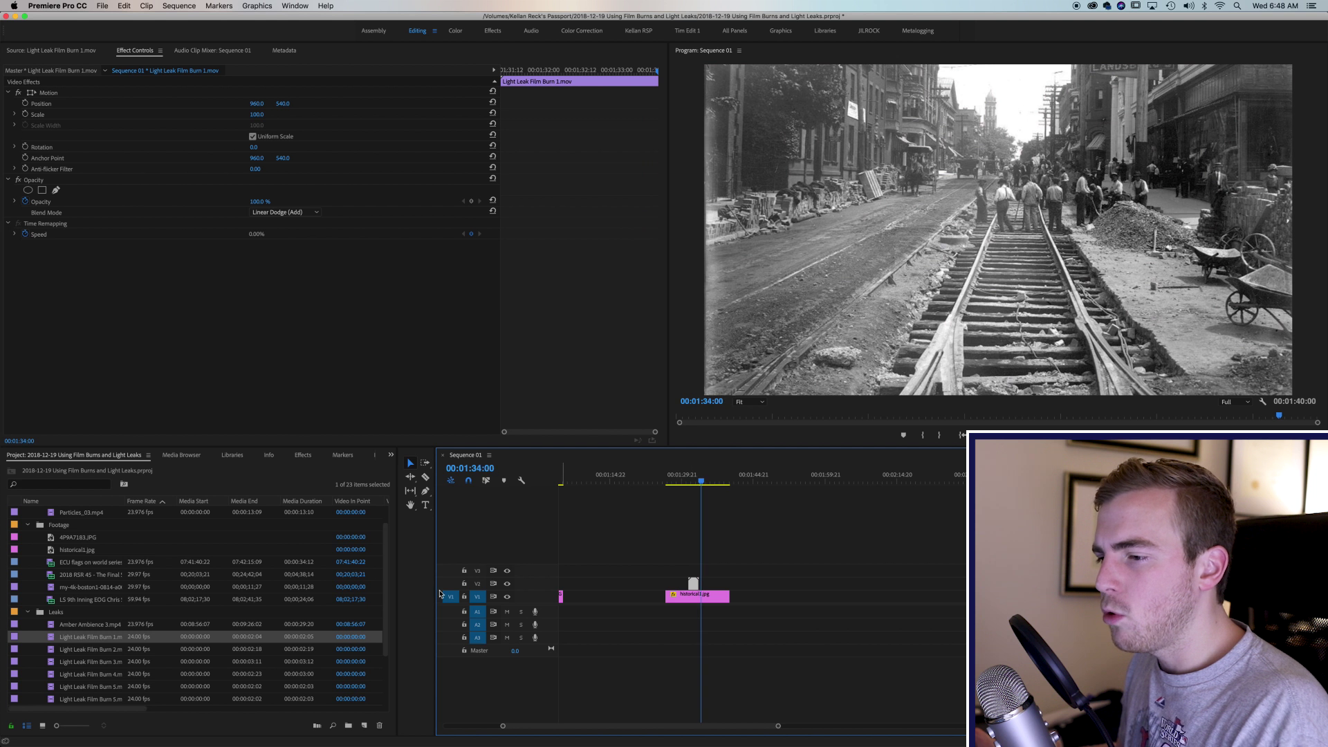
# Step: Preview Amber Ambience 3.mp4 from the Leaks bin and place it at the historical photo's start, overwriting the film burn clip
pyautogui.scroll(-3, 41, 650)
pyautogui.doubleClick(81, 674)
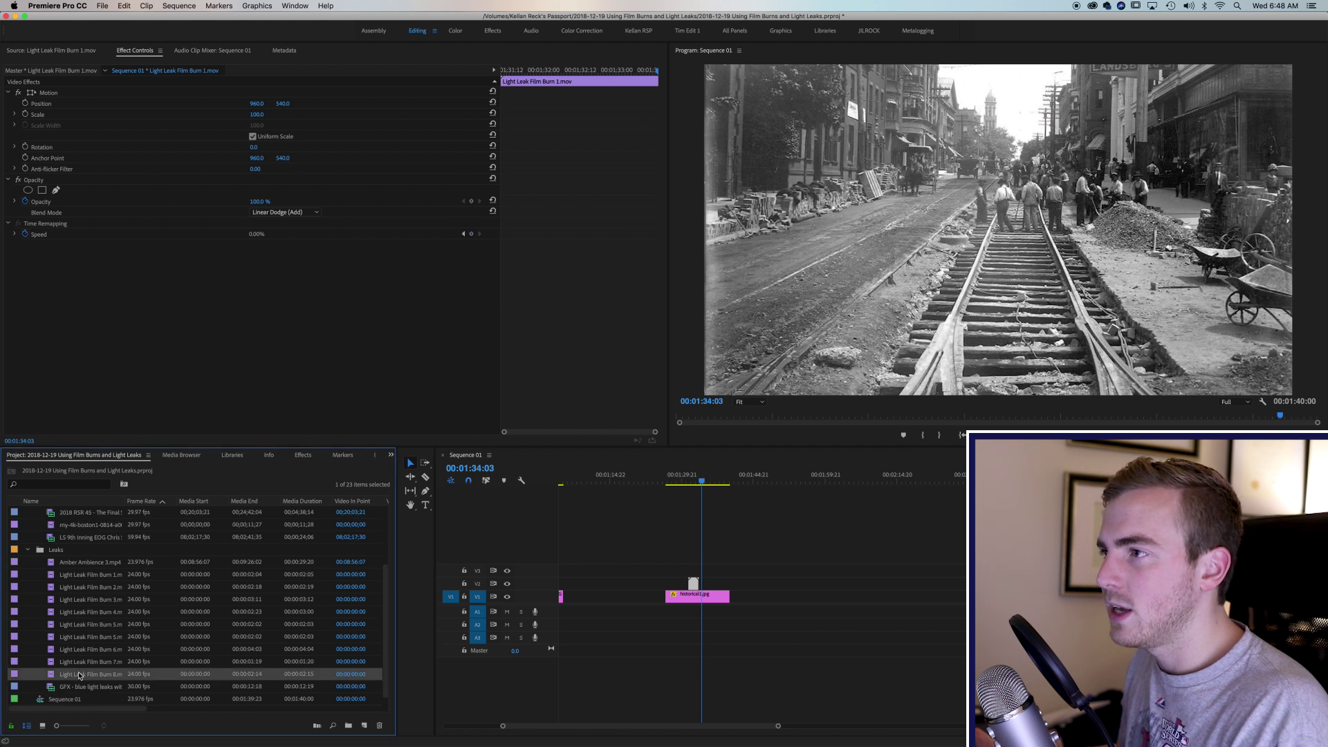
pyautogui.doubleClick(86, 561)
pyautogui.click(108, 416)
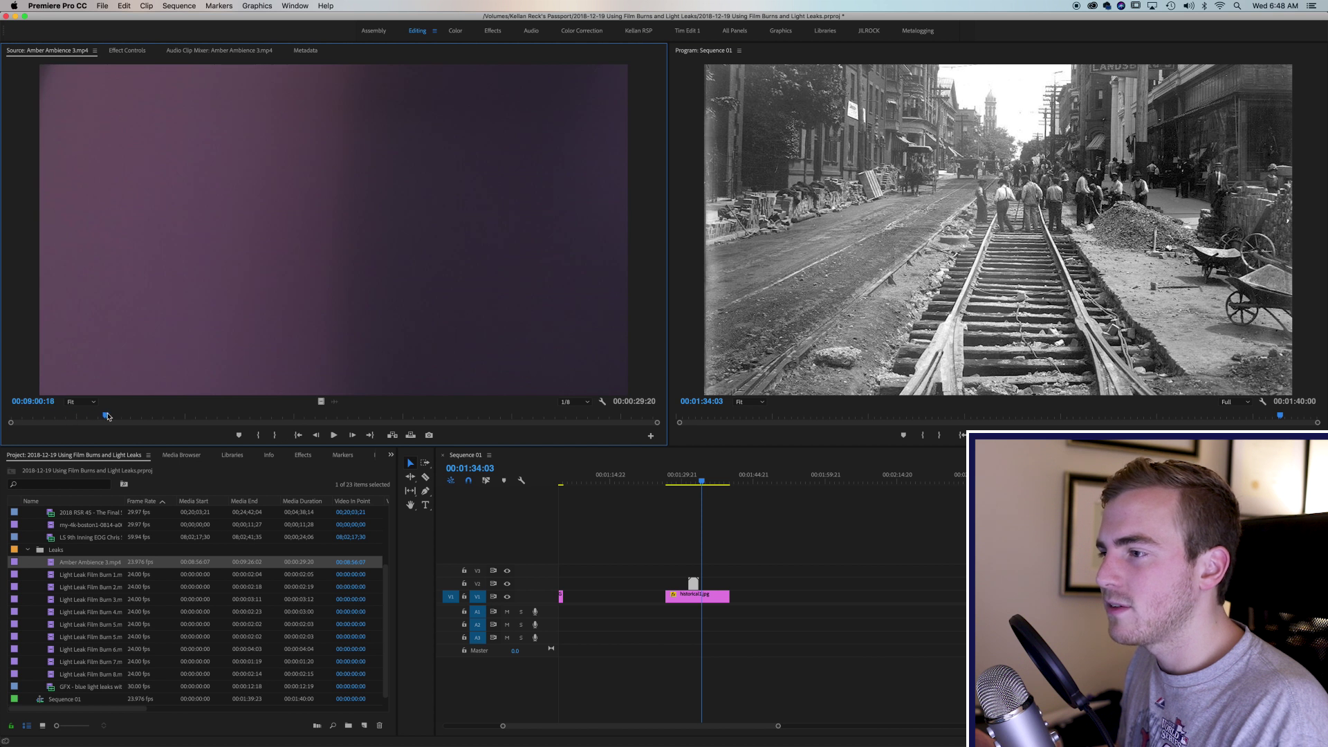
pyautogui.moveTo(185, 415); pyautogui.dragTo(198, 415)
pyautogui.moveTo(321, 401); pyautogui.dragTo(671, 583)
pyautogui.click(703, 583)
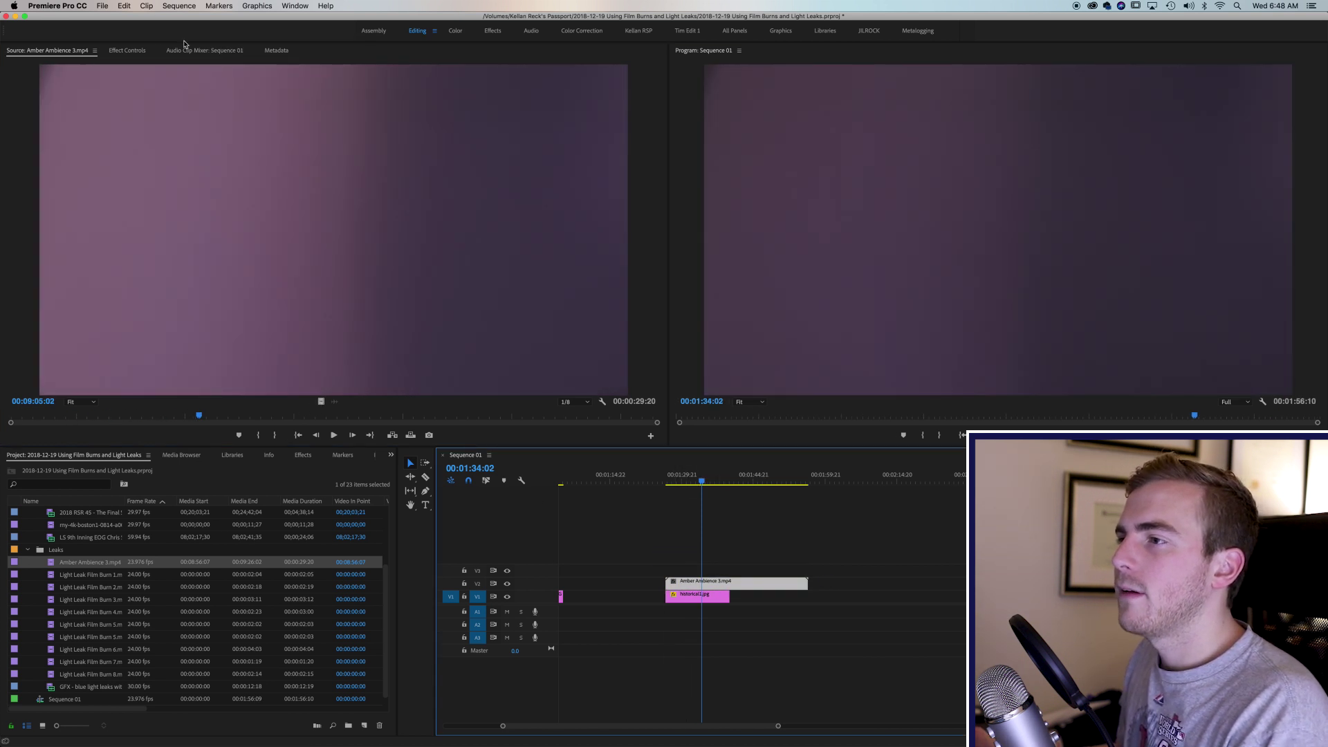
# Step: Set the Amber Ambience 3.mp4 clip's blend mode to Linear Dodge (Add)
pyautogui.click(138, 49)
pyautogui.click(276, 211)
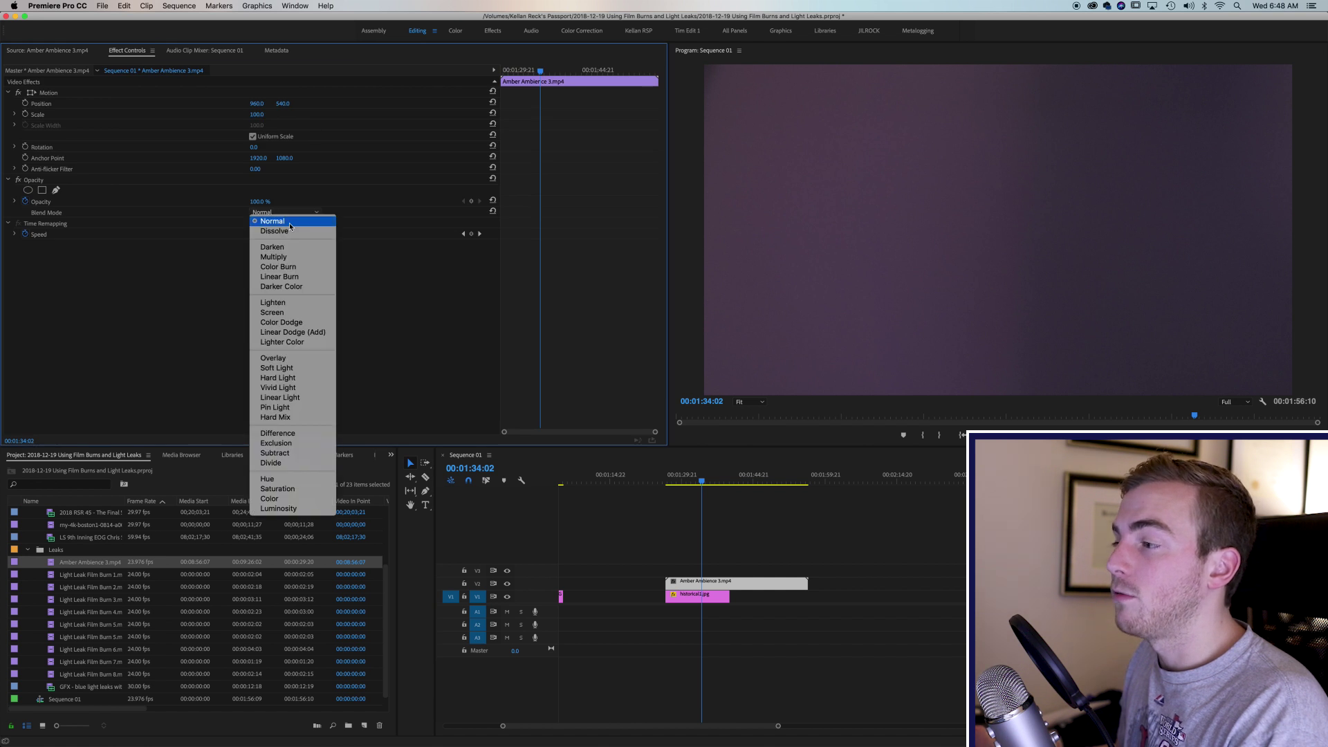
pyautogui.click(290, 329)
# Step: Play back the amber light leak over the historical photo and lower the leak clip's opacity to 57%
pyautogui.click(684, 479)
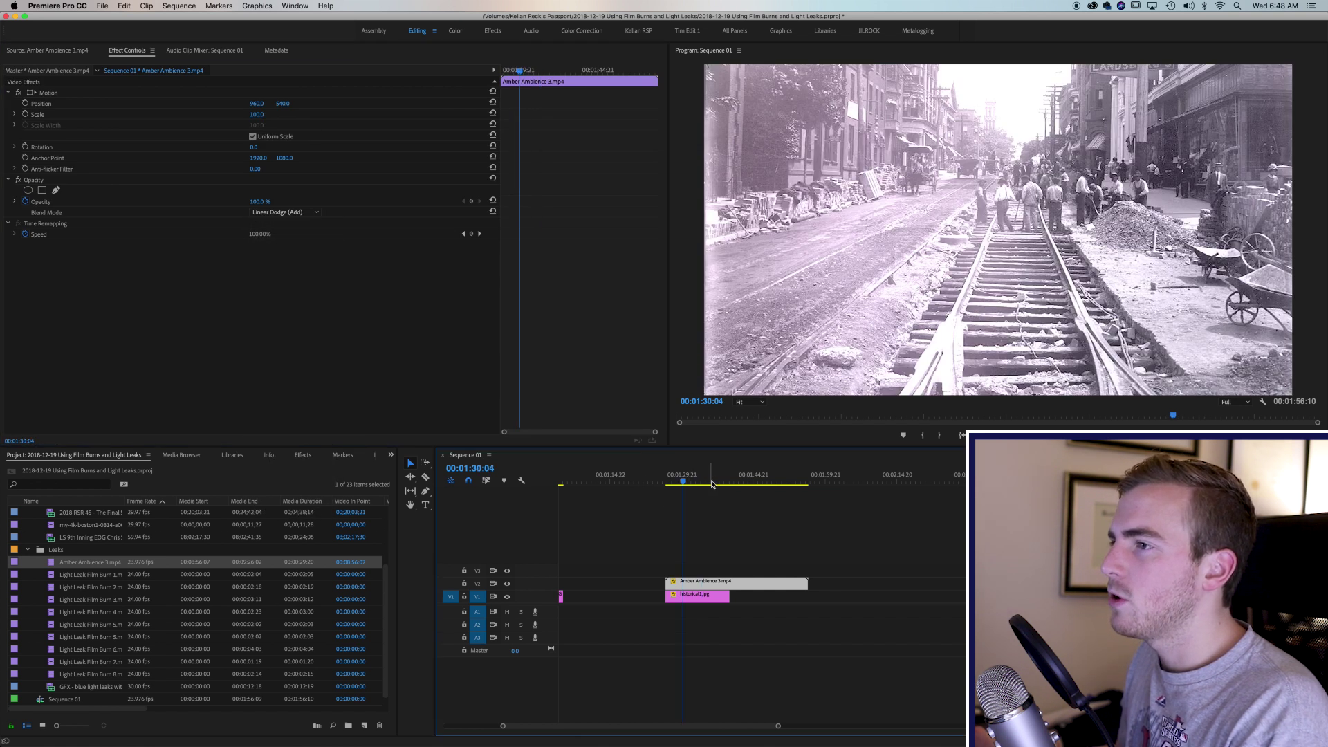
pyautogui.press('space')
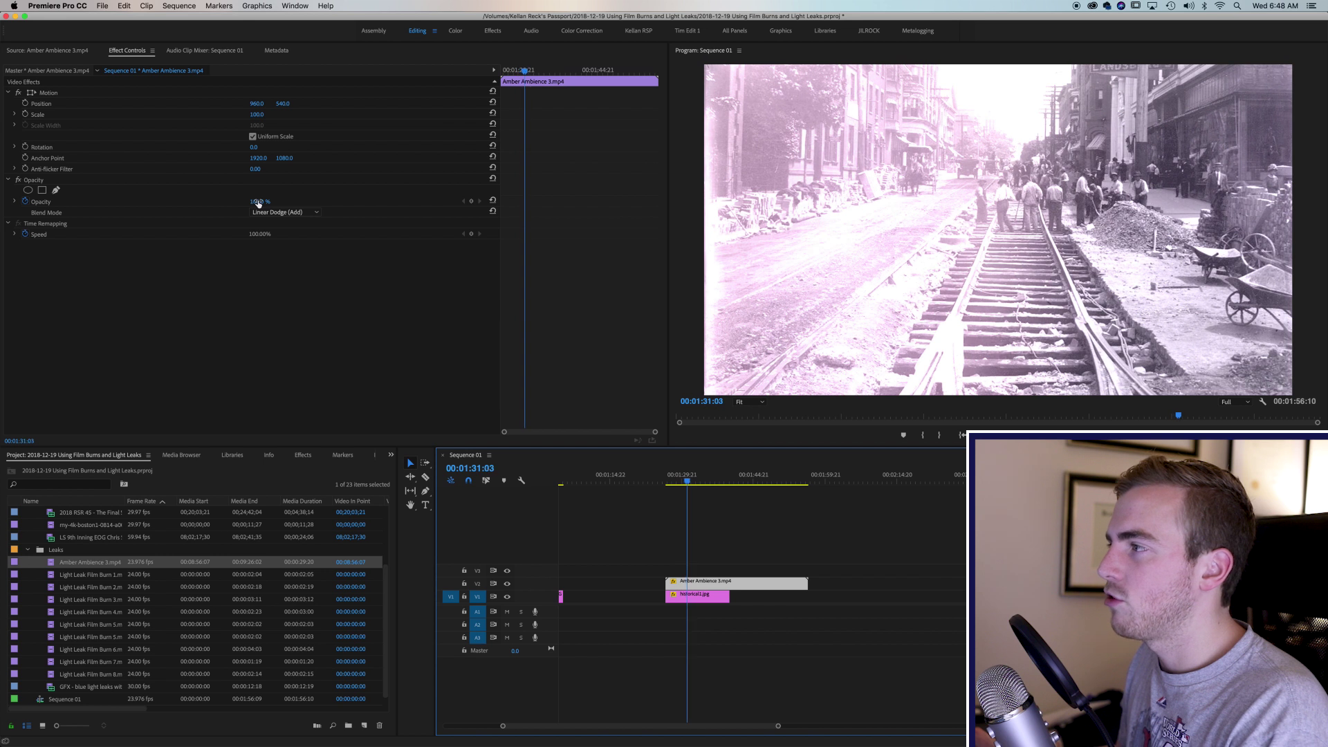
pyautogui.moveTo(261, 201); pyautogui.dragTo(232, 201)
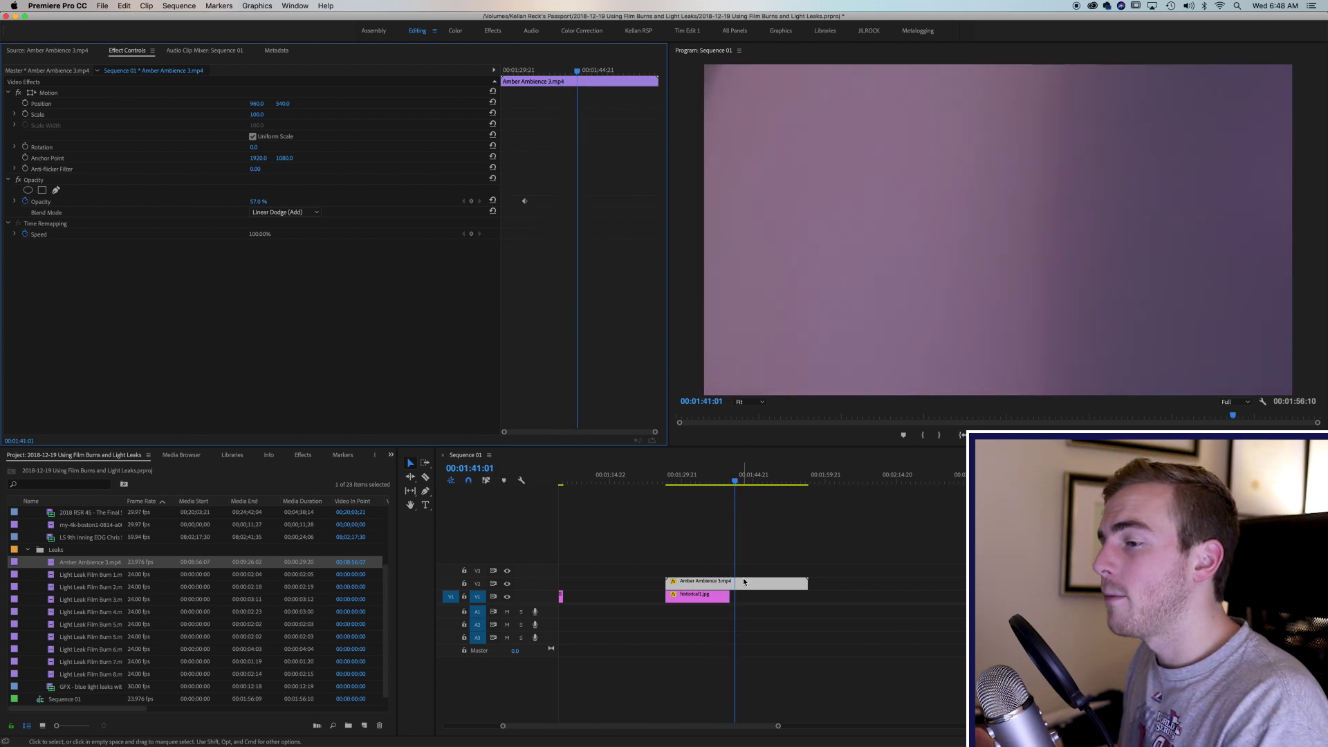
# Step: Delete the Amber Ambience 3.mp4 clip and clear the remaining photo clips from the sequence
pyautogui.click(743, 582)
pyautogui.press('Delete')
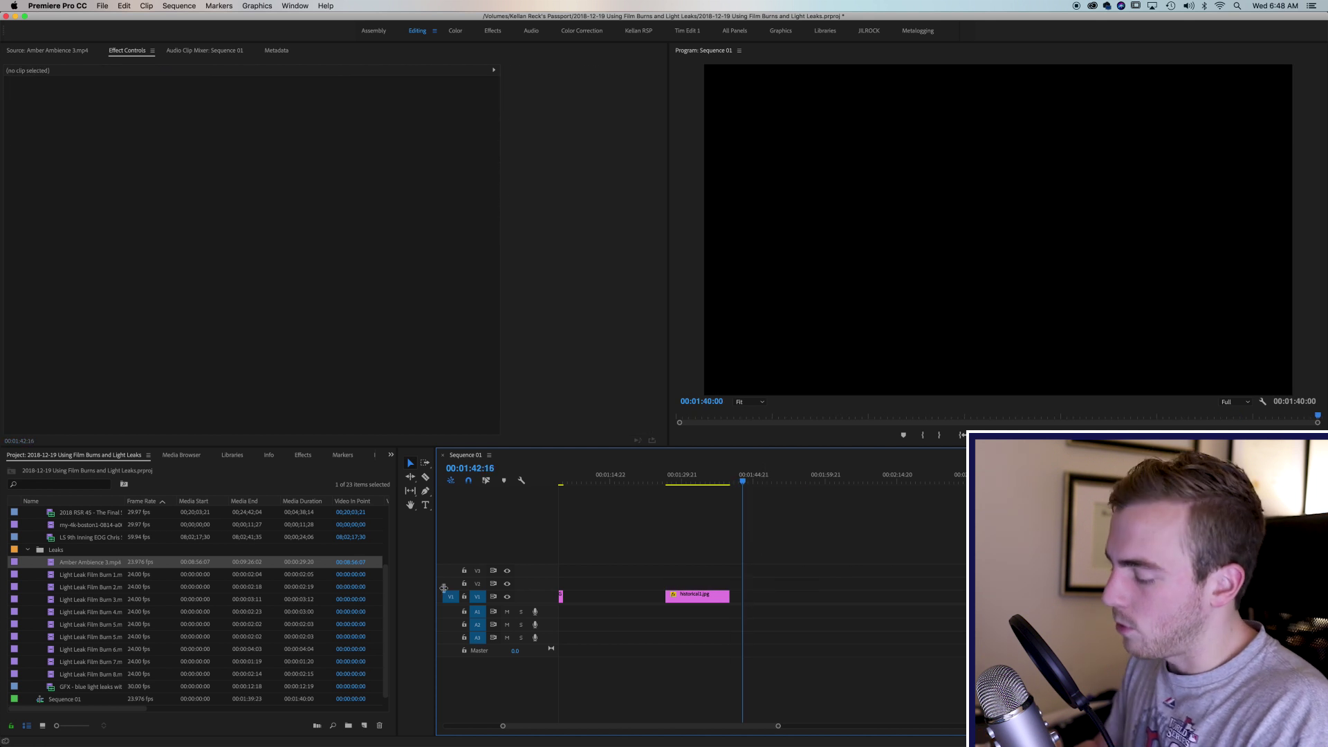
pyautogui.click(671, 593)
pyautogui.press('\\')
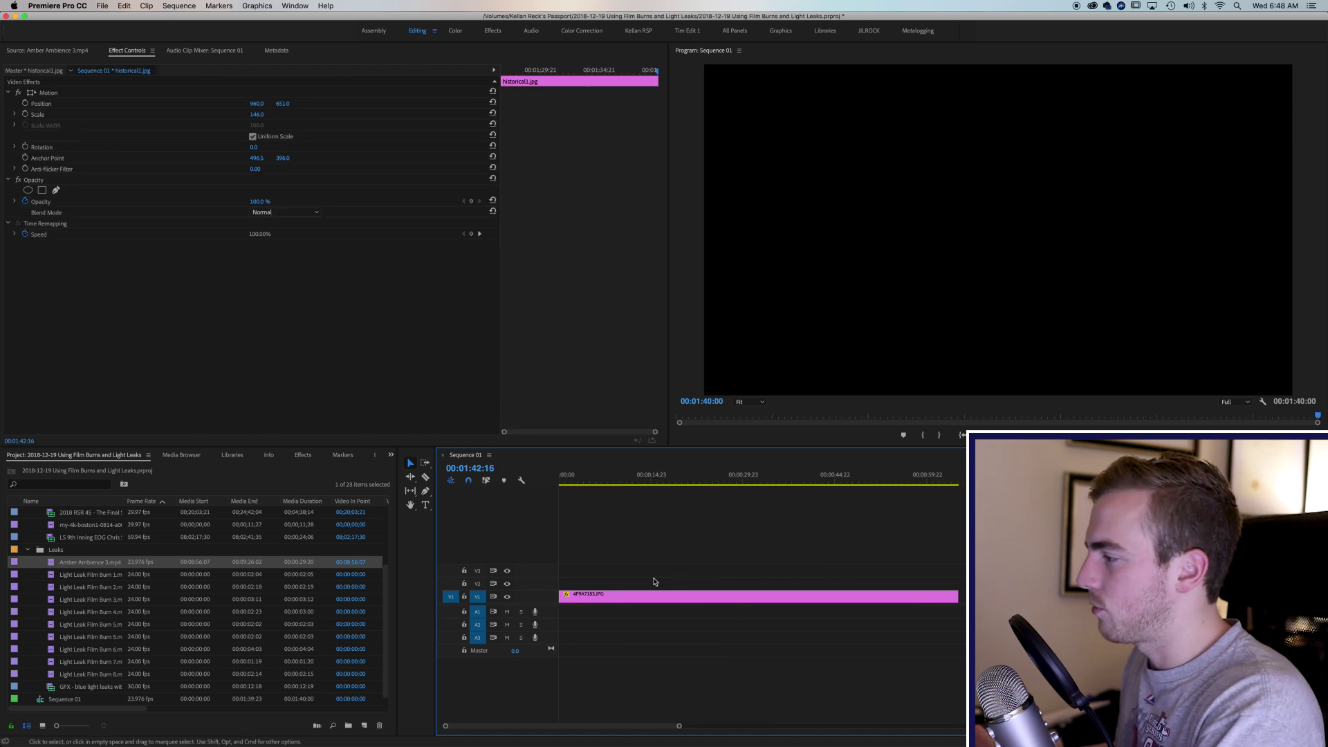
pyautogui.moveTo(711, 565); pyautogui.dragTo(976, 664)
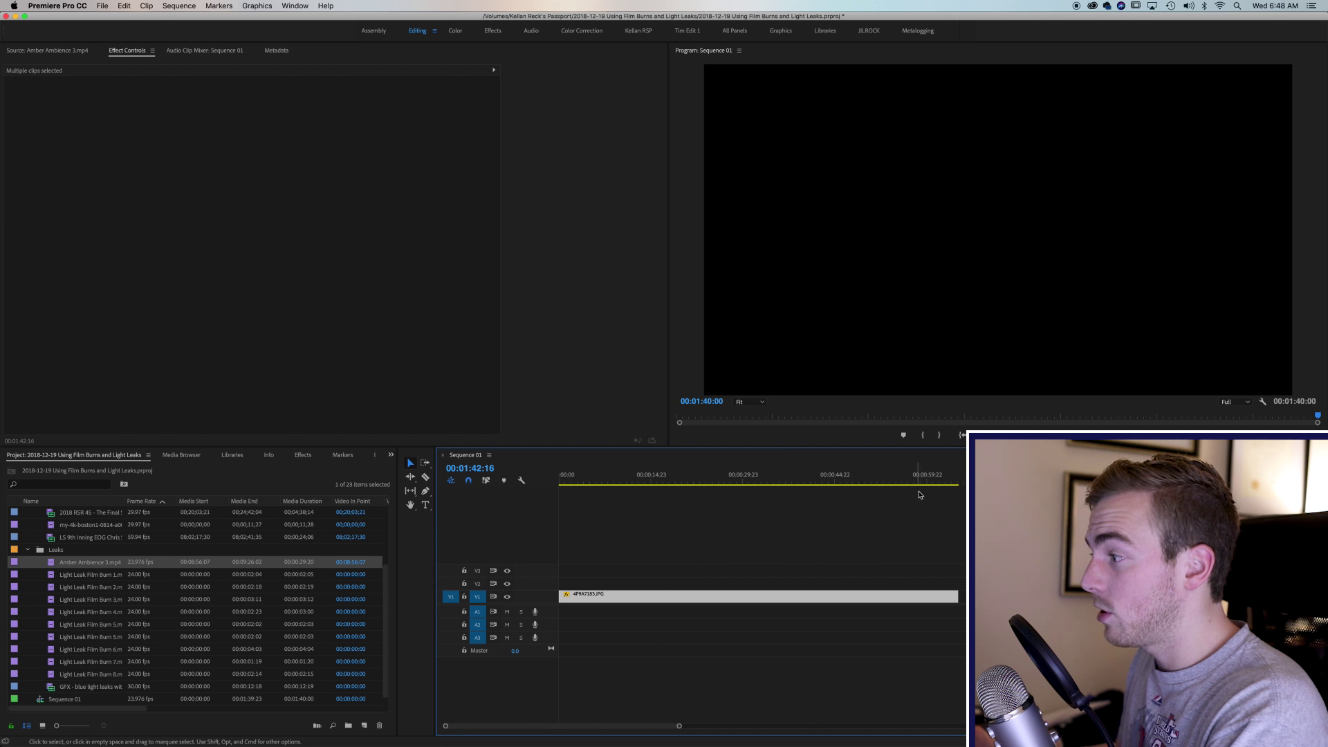
pyautogui.moveTo(915, 477); pyautogui.dragTo(1112, 475)
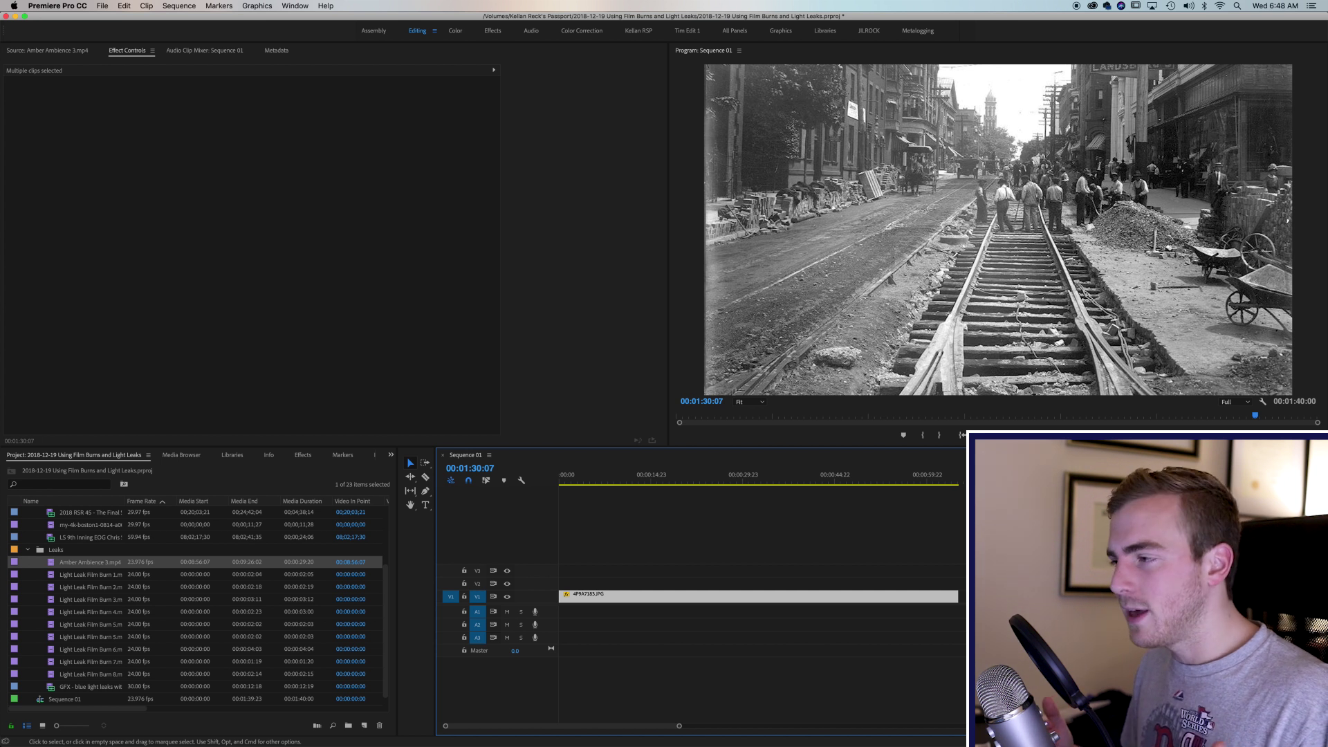
pyautogui.press('super+s')
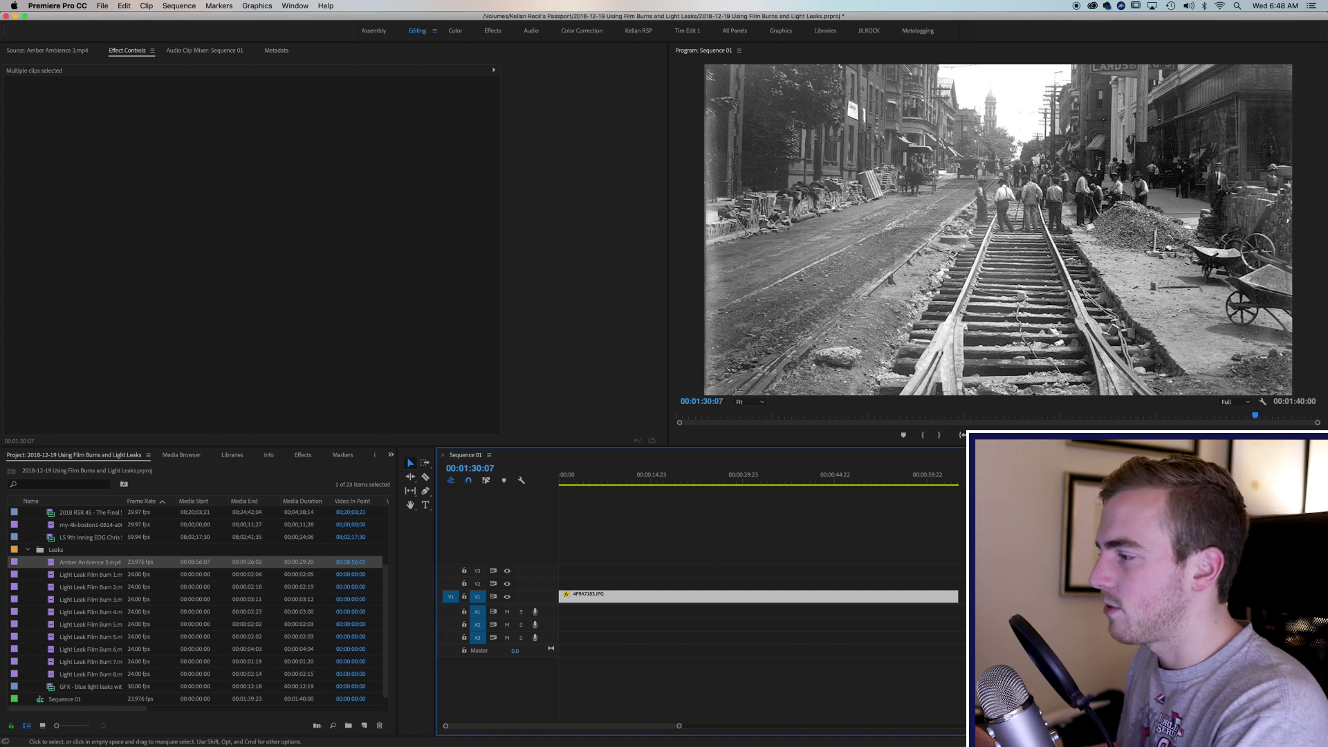
pyautogui.click(952, 534)
pyautogui.moveTo(847, 585); pyautogui.dragTo(845, 596)
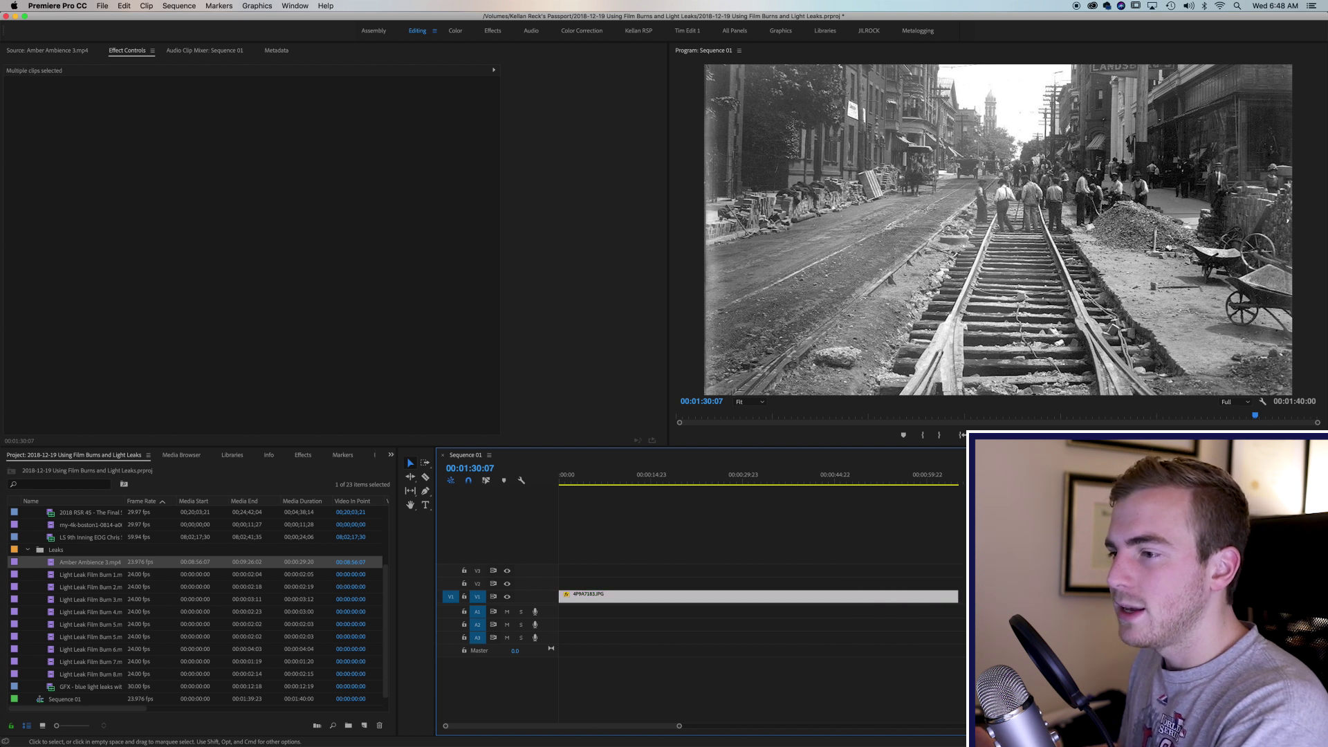
pyautogui.press('Delete')
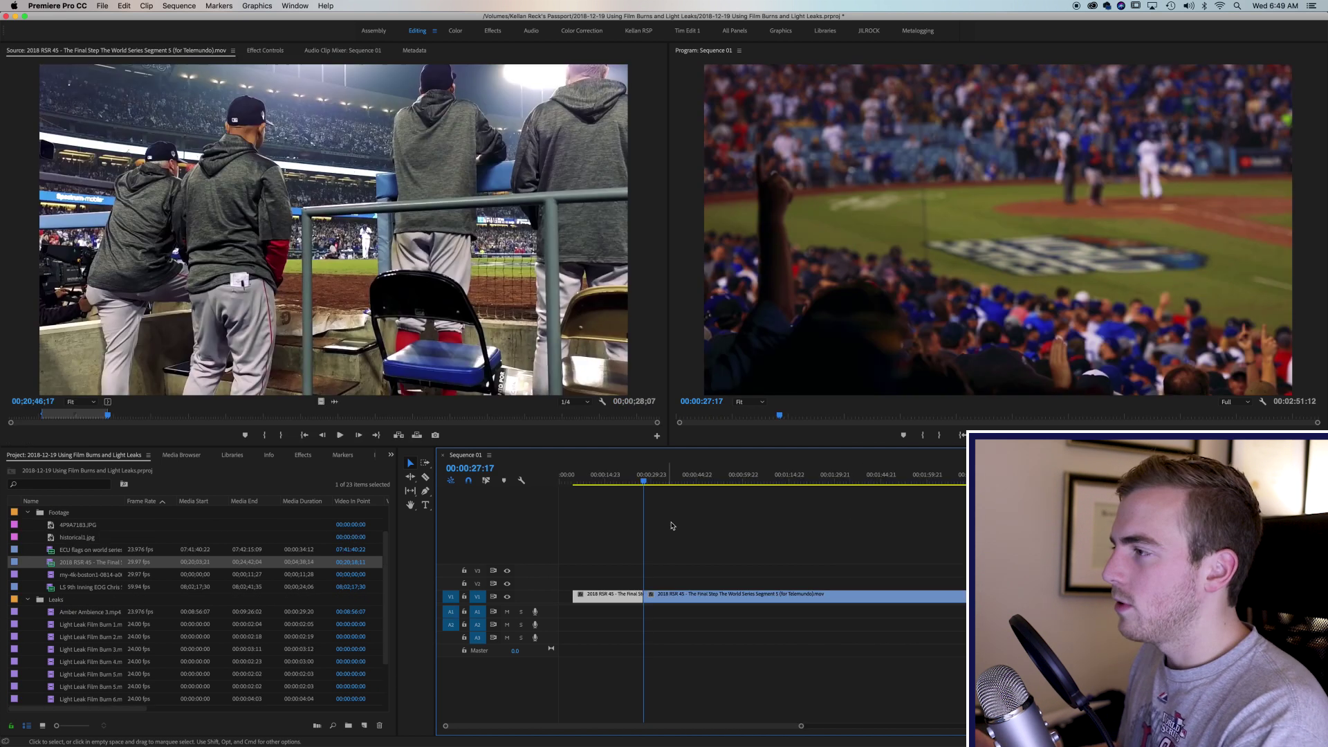
# Step: Review the baseball clip and remove its opening section so it starts on the pitcher shot at 00:00:33:07
pyautogui.press('space')
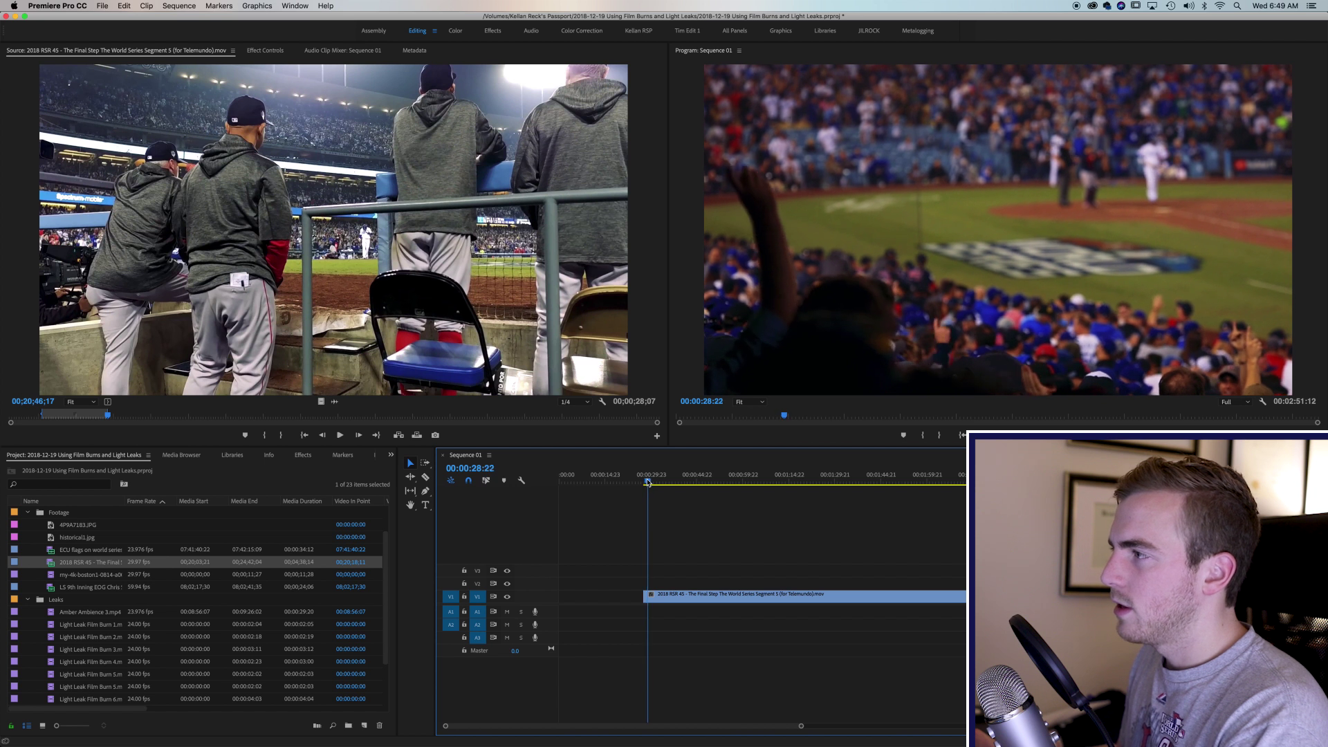
pyautogui.moveTo(652, 484); pyautogui.dragTo(668, 489)
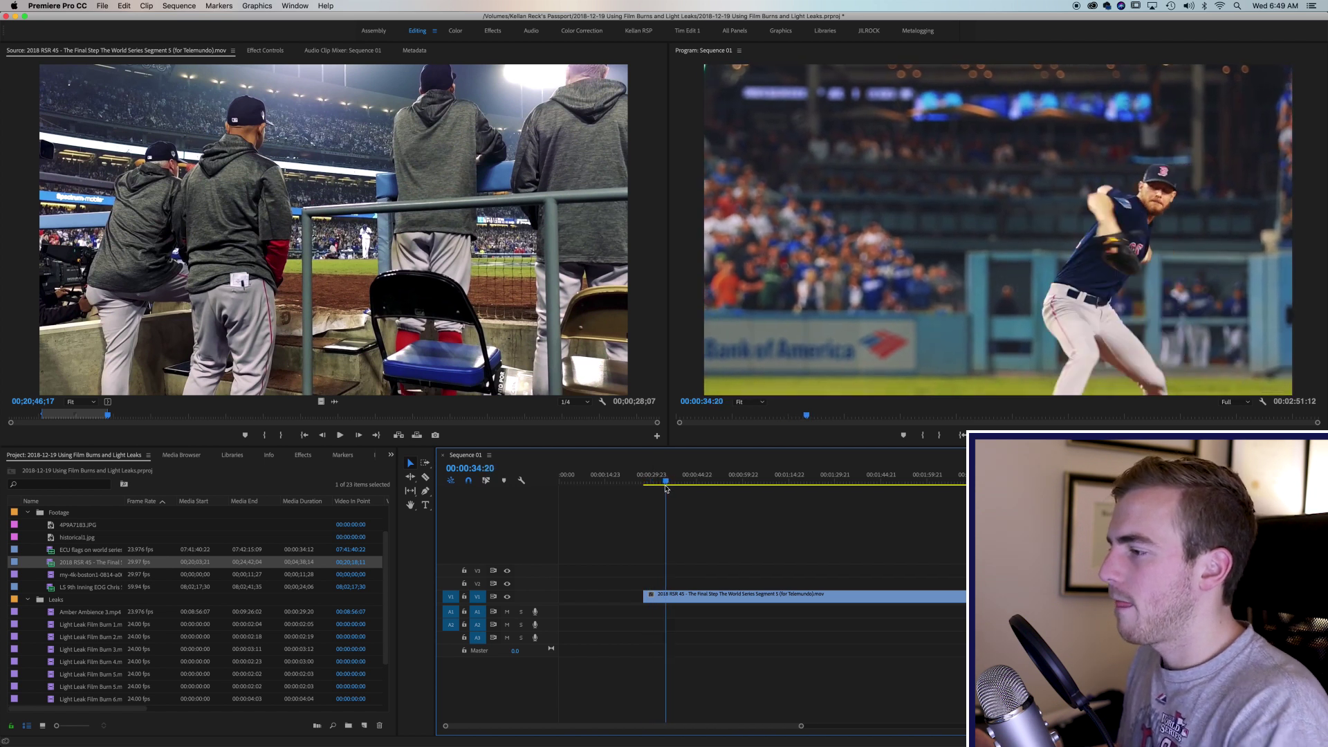
pyautogui.press('space')
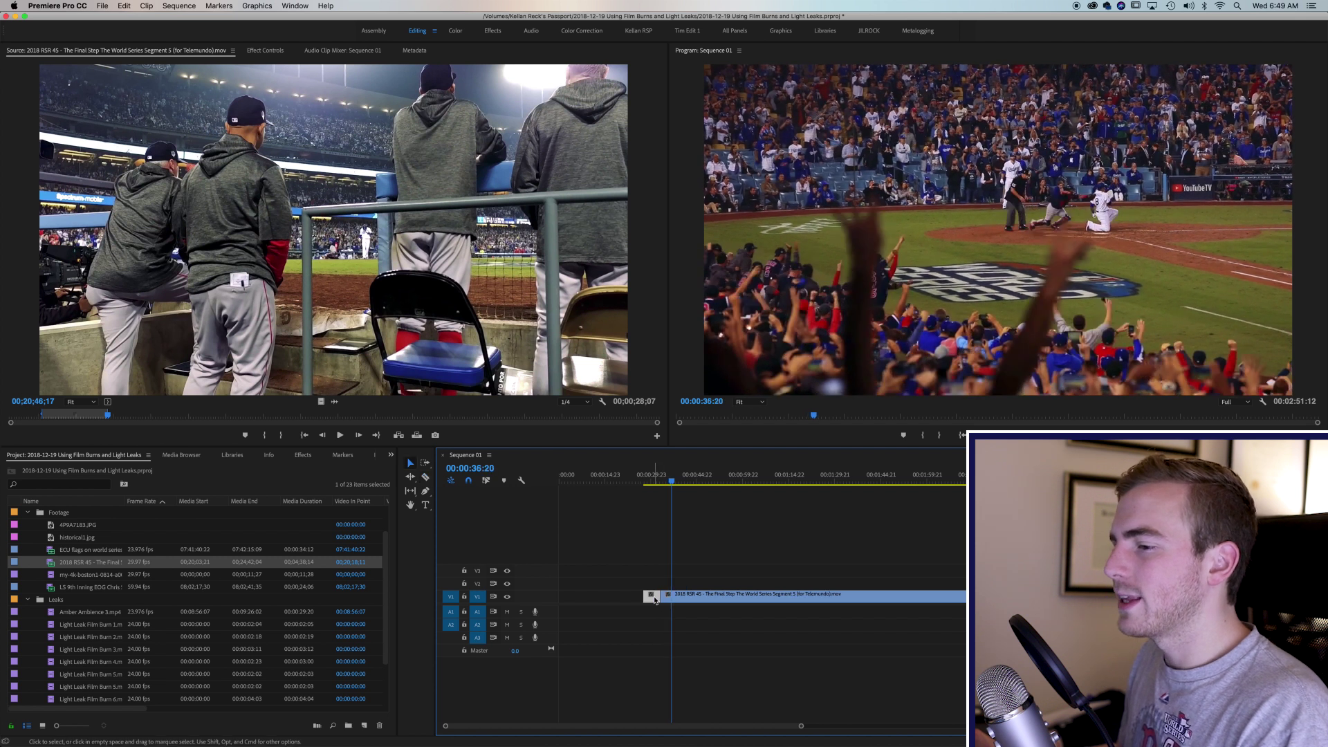
pyautogui.moveTo(646, 595); pyautogui.dragTo(662, 596)
pyautogui.press('space')
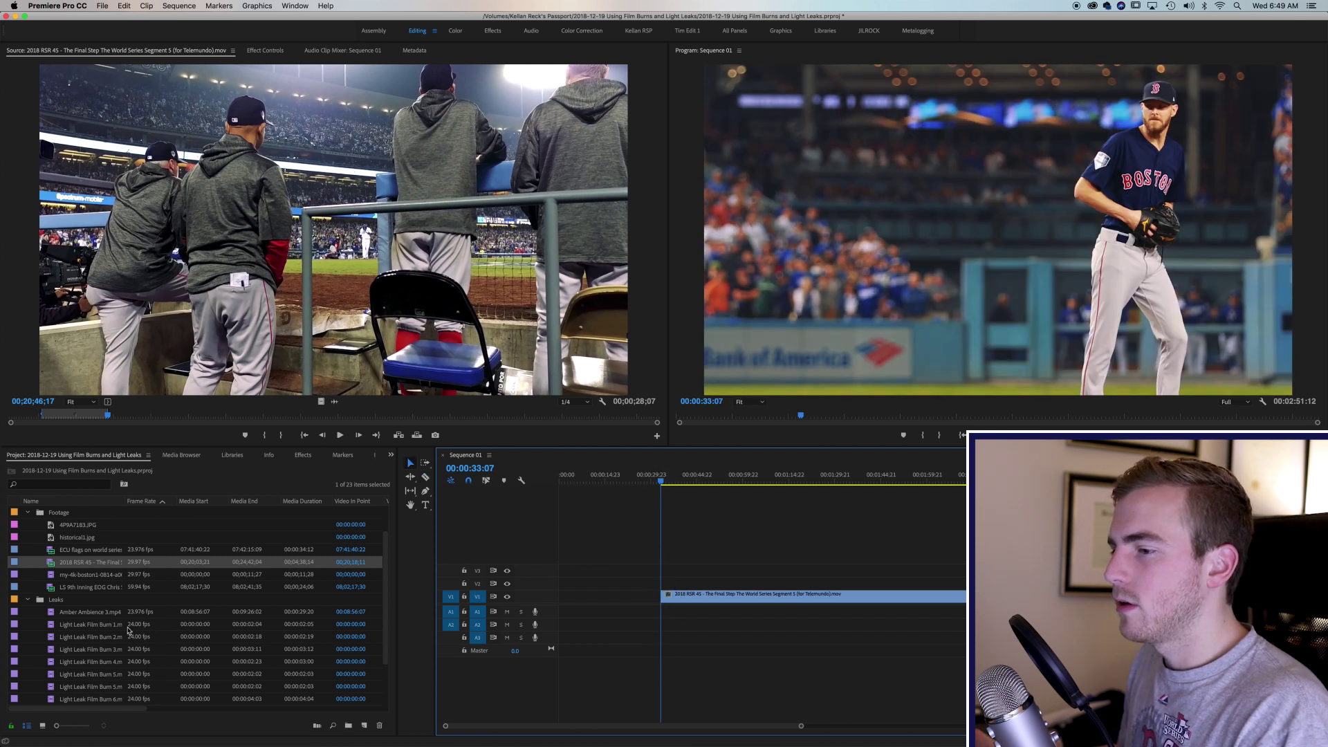
# Step: Place Light Leak Film Burn 5.mov on the track above the baseball clip, spanning the cut from the pitcher to the crowd
pyautogui.doubleClick(95, 625)
pyautogui.doubleClick(90, 674)
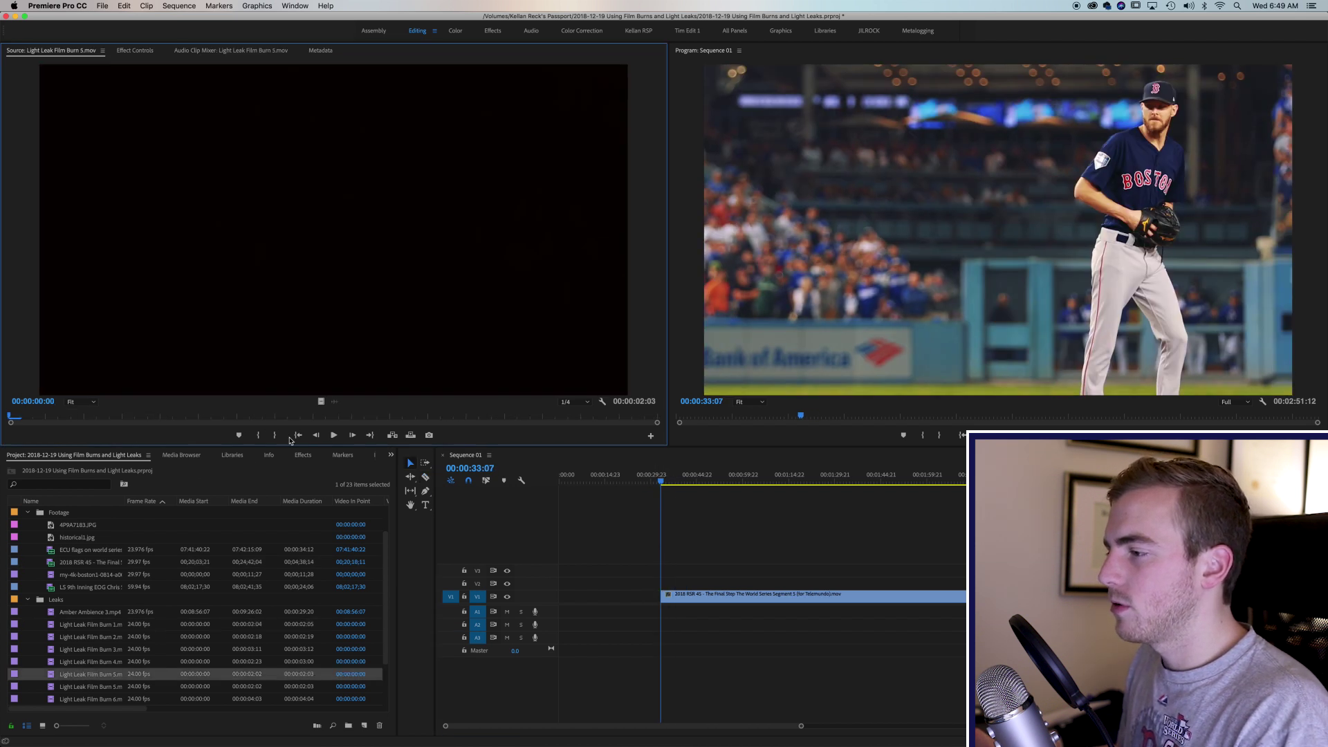
pyautogui.moveTo(320, 401); pyautogui.dragTo(664, 586)
pyautogui.scroll(5, 664, 585)
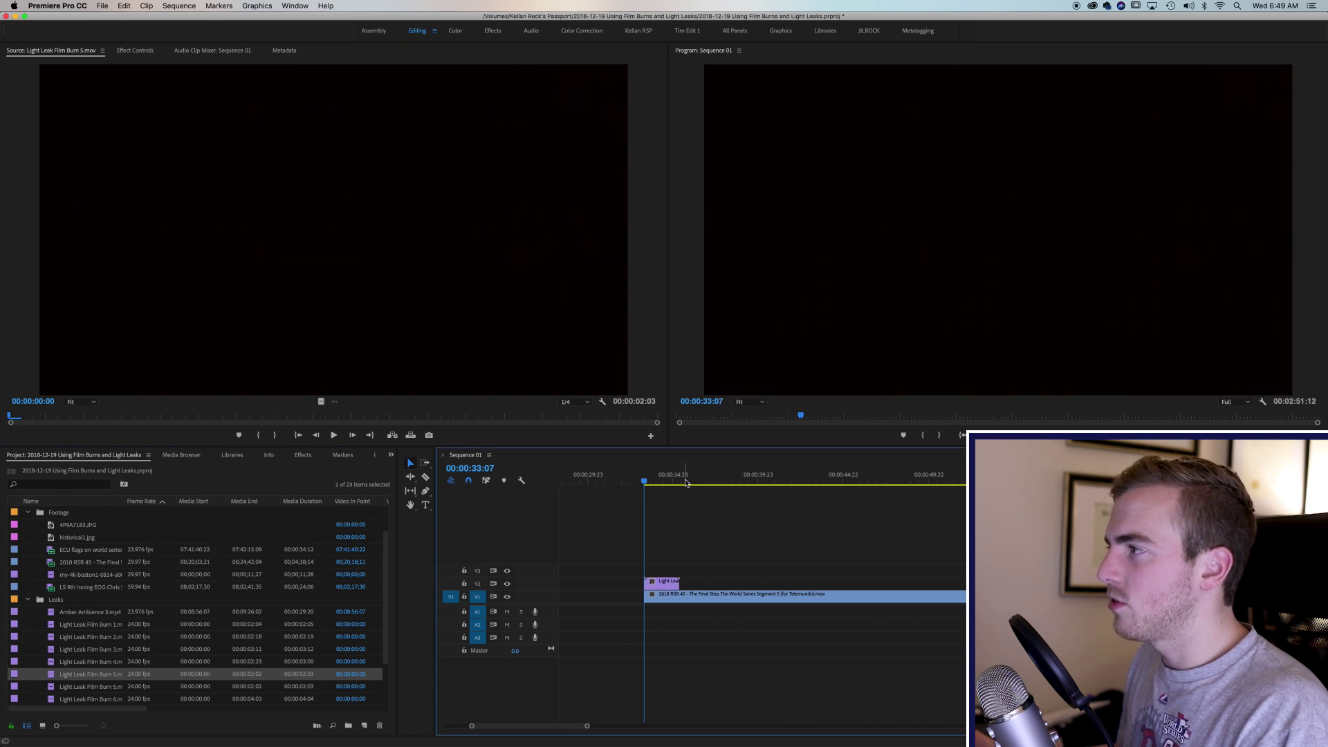
pyautogui.moveTo(686, 482)
pyautogui.mouseDown()
pyautogui.moveTo(698, 483)
pyautogui.moveTo(683, 482)
pyautogui.mouseUp()
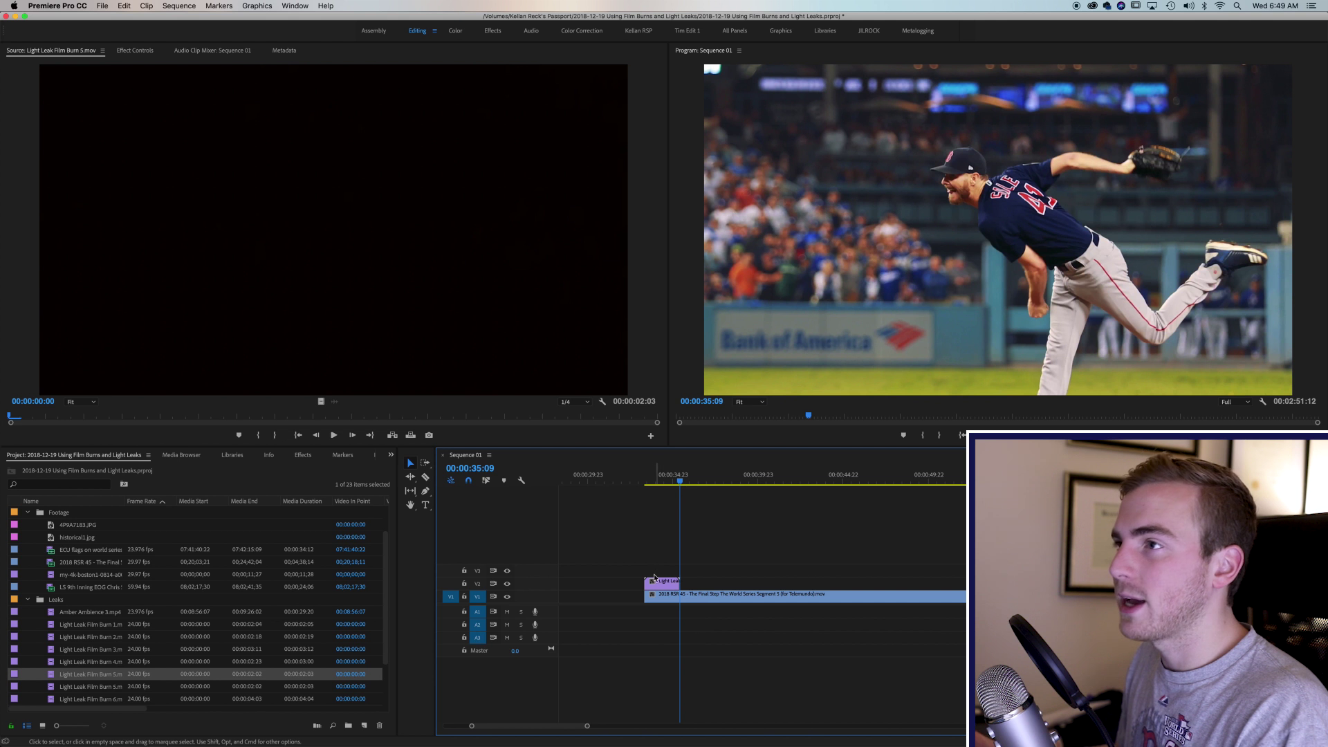
pyautogui.moveTo(655, 577); pyautogui.dragTo(675, 578)
# Step: Set the Light Leak Film Burn 5.mov clip's blend mode to Linear Dodge (Add) and play back the cut
pyautogui.click(144, 53)
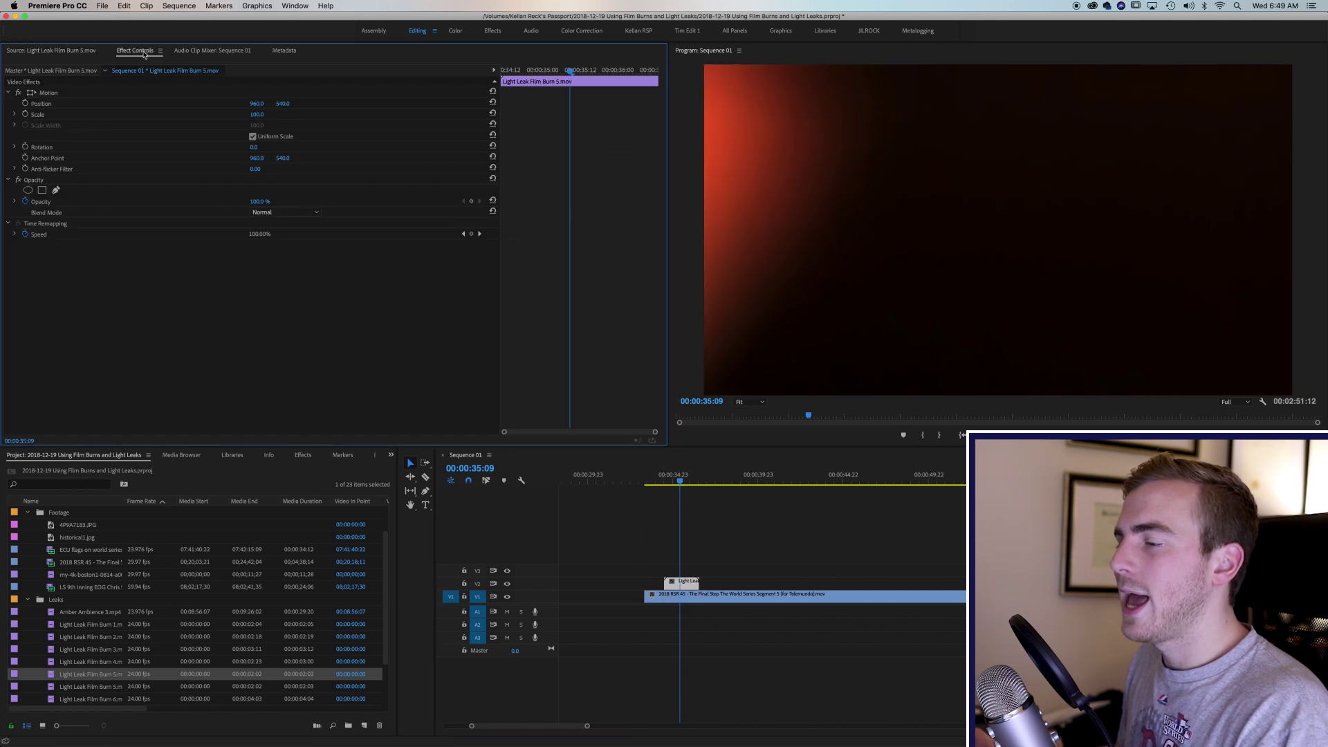
pyautogui.click(280, 212)
pyautogui.click(307, 339)
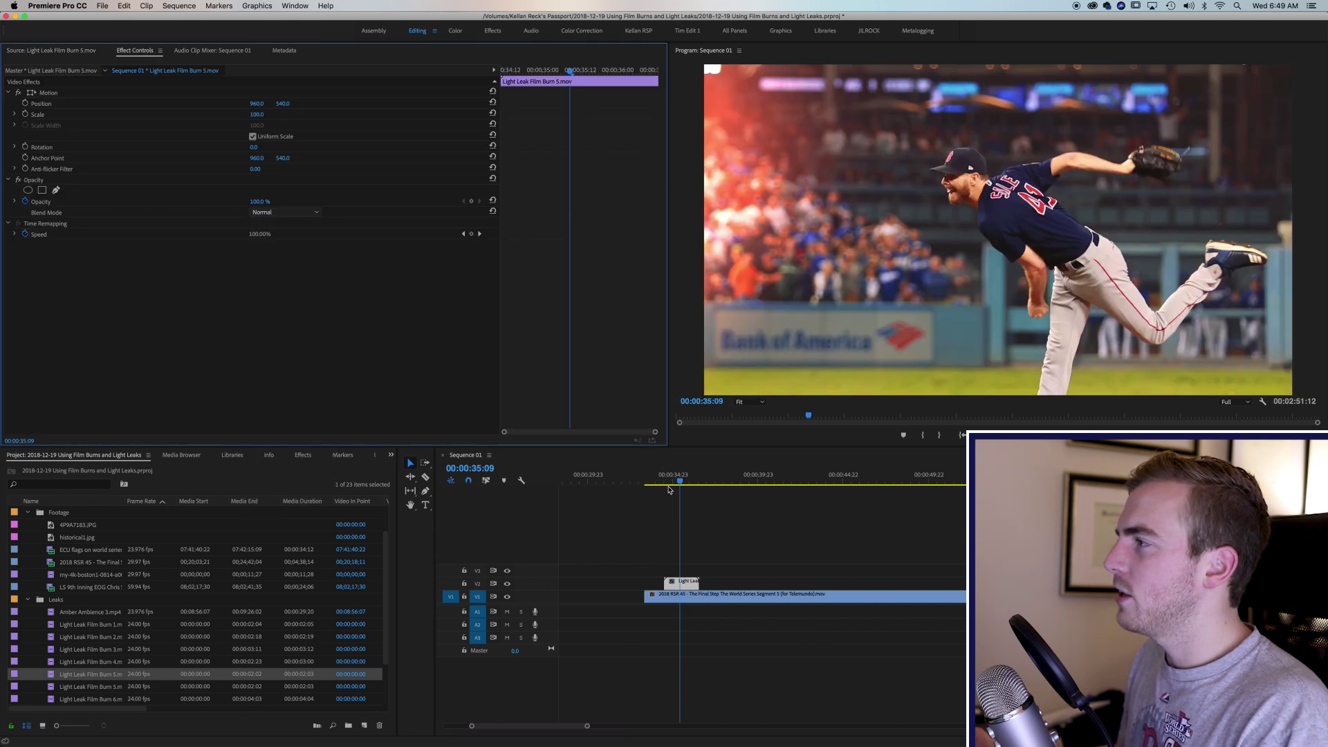
pyautogui.click(655, 482)
pyautogui.press('space')
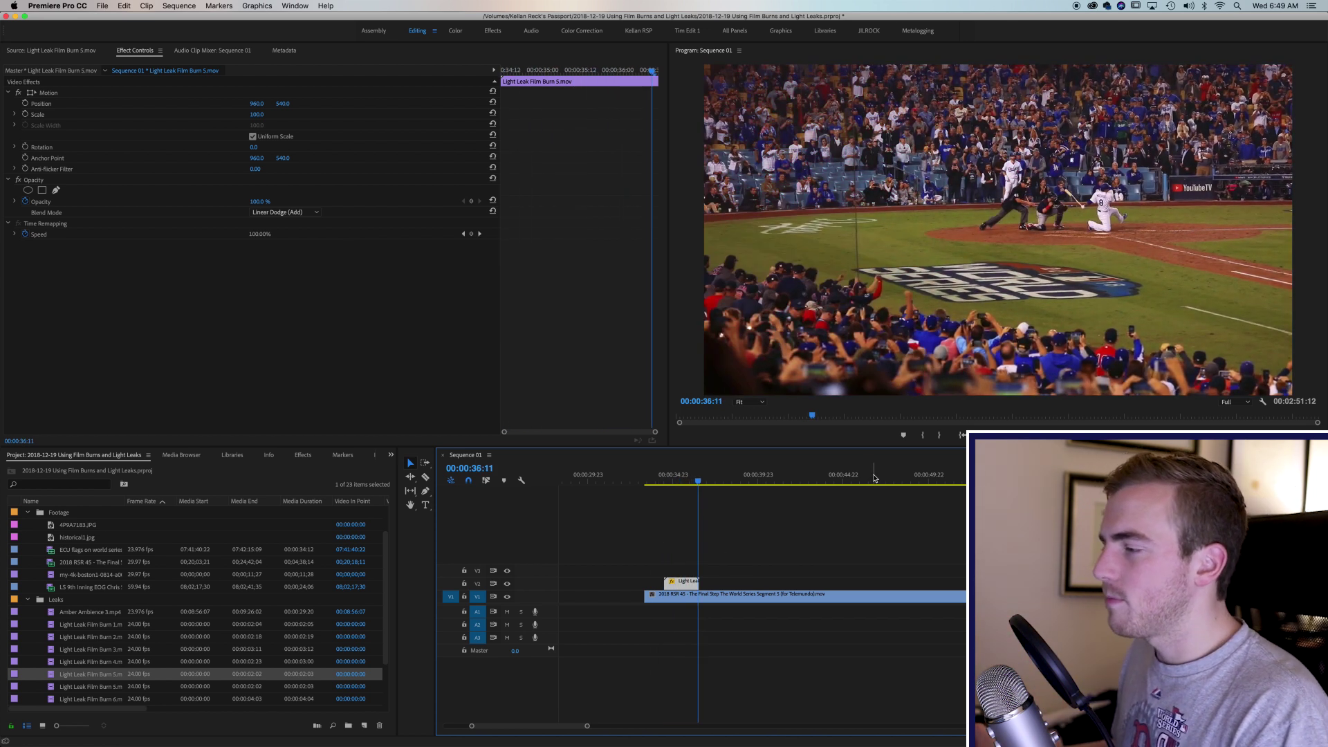
pyautogui.press('space')
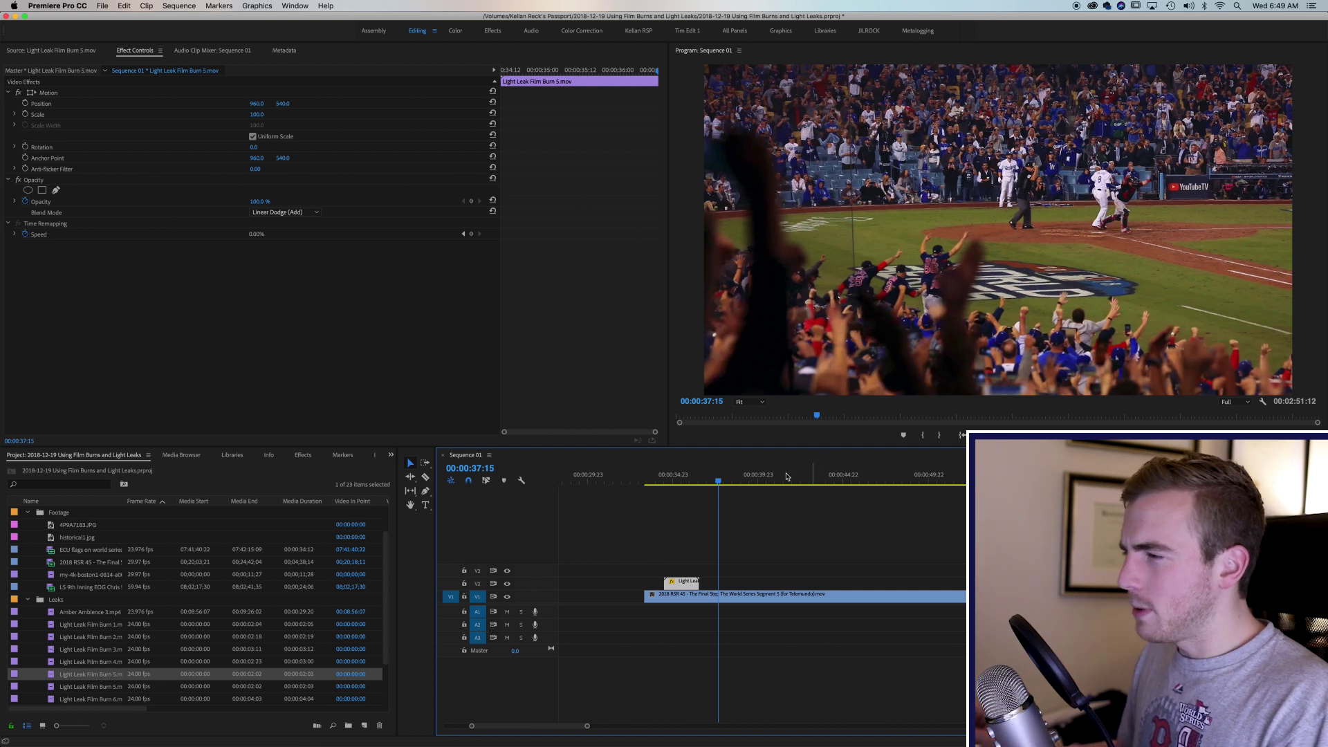
# Step: Replay the film burn over the pitcher-to-crowd cut to examine it as a transition
pyautogui.moveTo(725, 481)
pyautogui.mouseDown()
pyautogui.moveTo(714, 482)
pyautogui.moveTo(729, 483)
pyautogui.mouseUp()
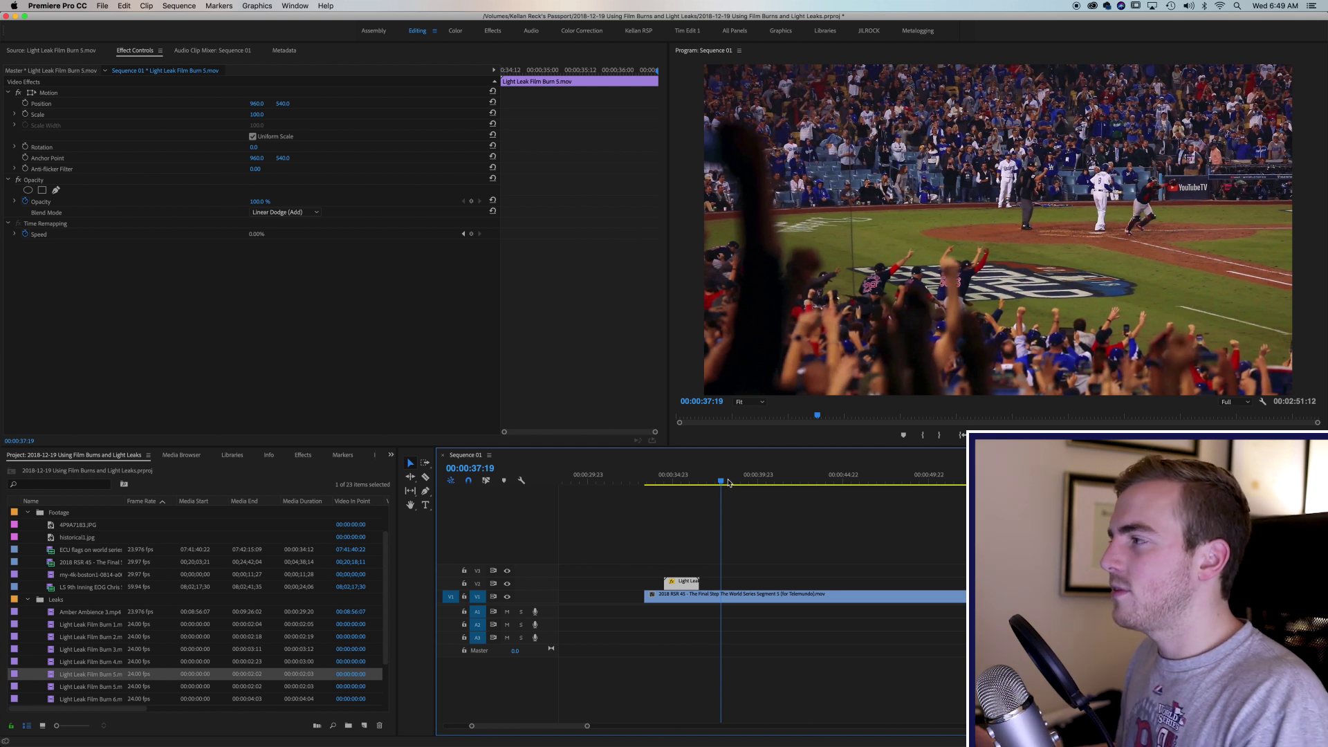
pyautogui.moveTo(661, 487); pyautogui.dragTo(666, 484)
pyautogui.press('space')
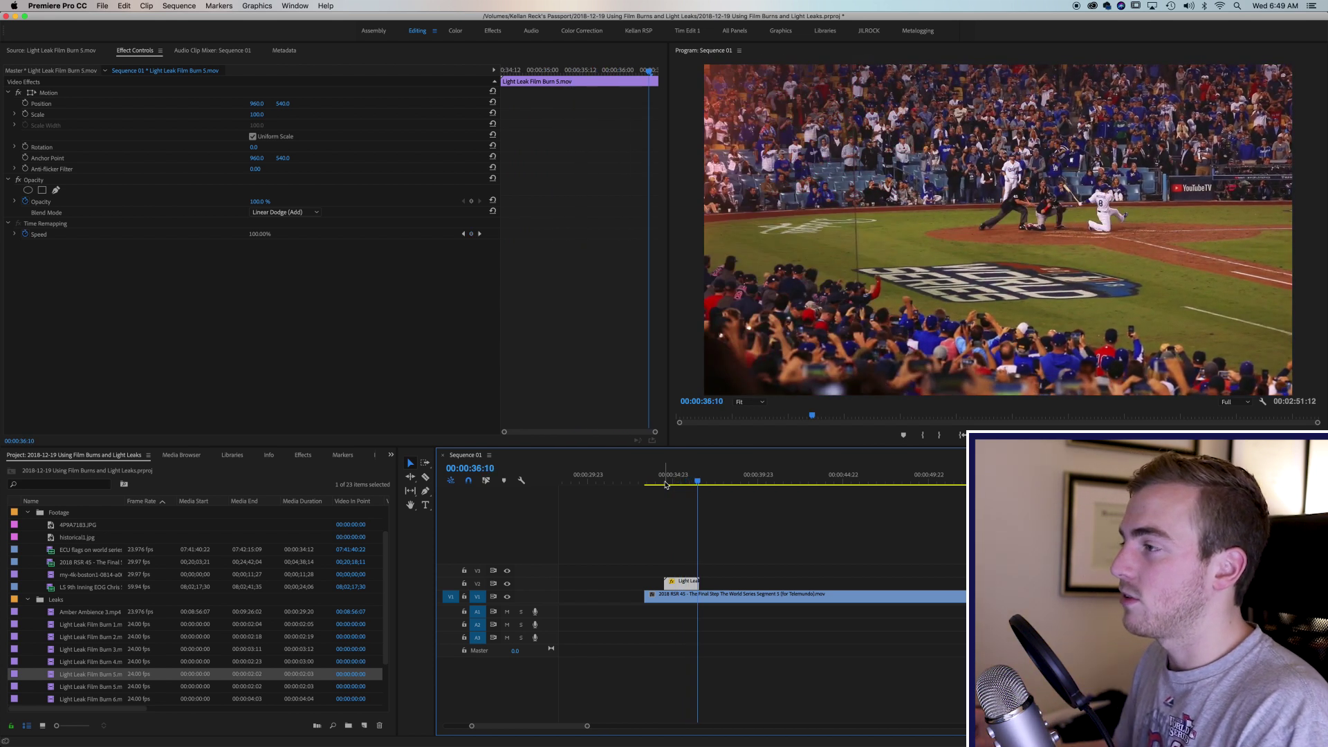
pyautogui.click(666, 484)
pyautogui.press('space')
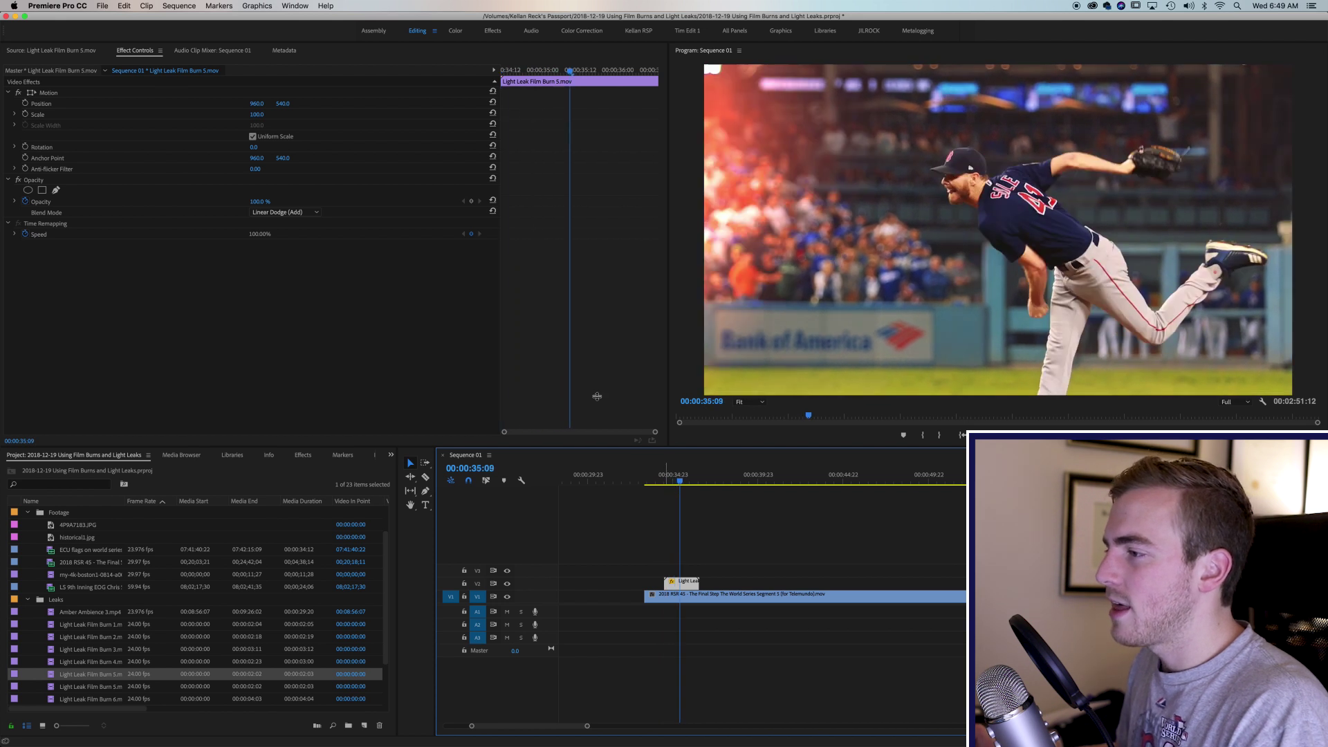
pyautogui.press('space')
# Step: Lower the film burn clip's opacity to 40% at 00:00:35:13 and play back the transition
pyautogui.click(683, 476)
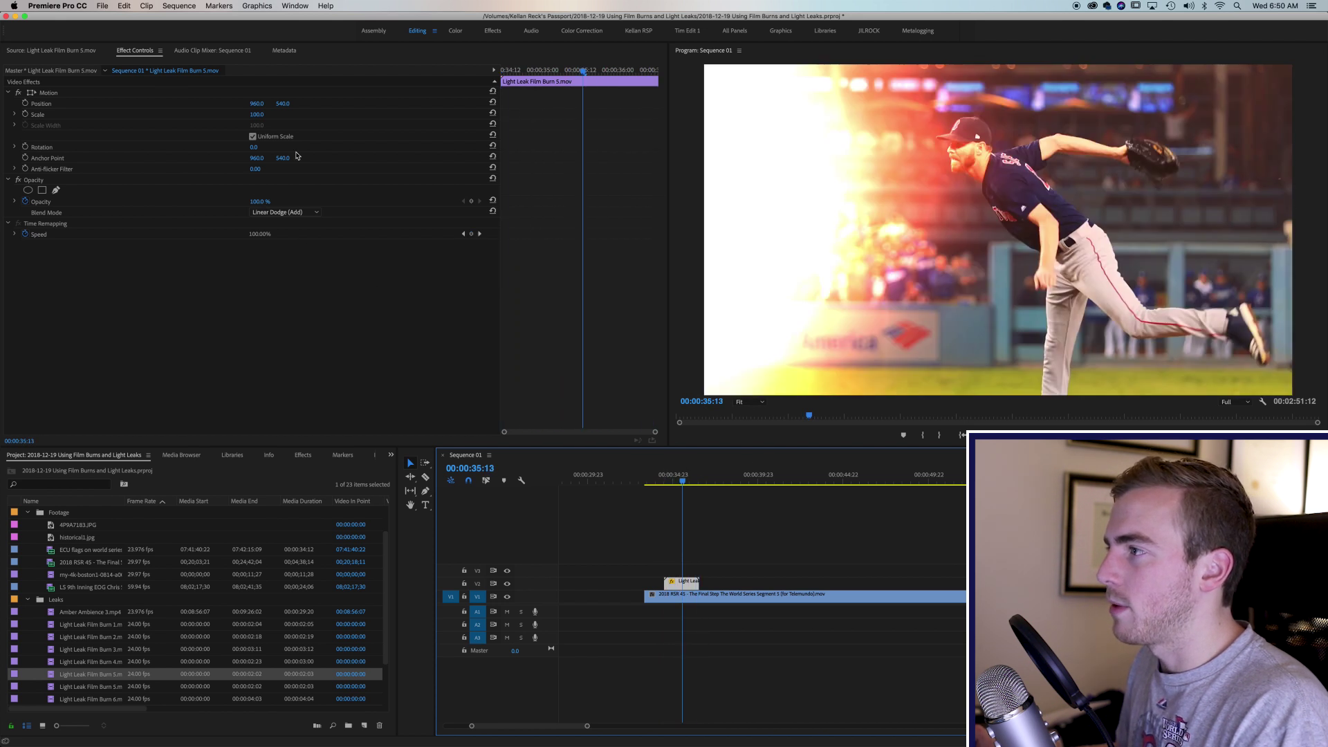
pyautogui.moveTo(262, 203); pyautogui.dragTo(221, 202)
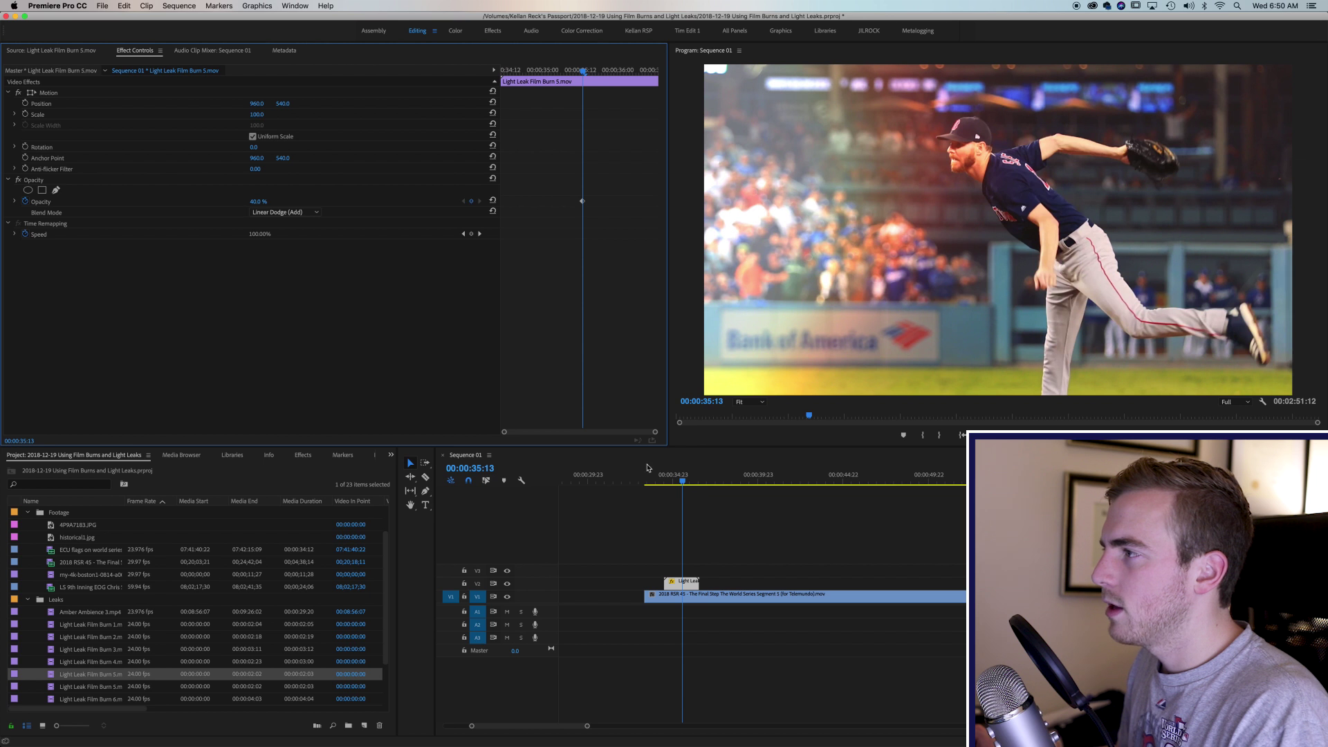
pyautogui.click(663, 480)
pyautogui.press('space')
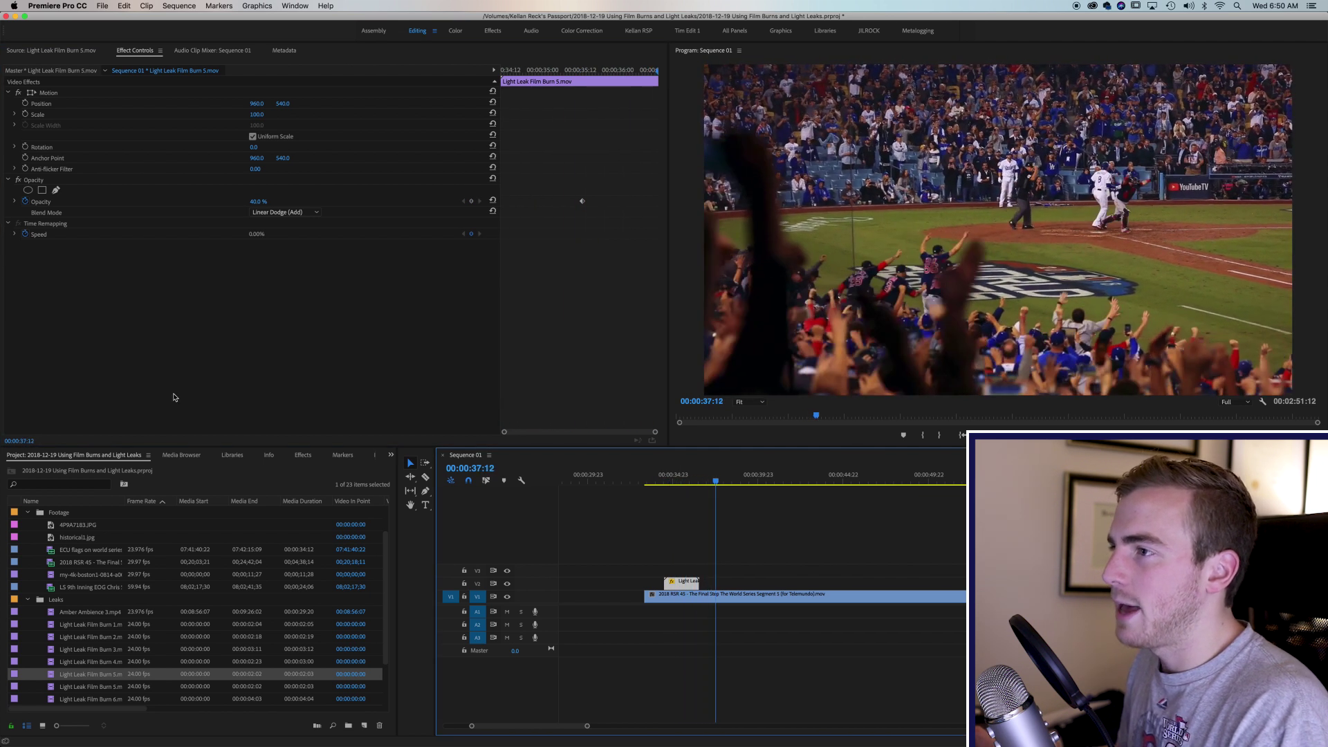
pyautogui.press('space')
# Step: Try the Screen and Overlay blend modes on the film burn clip and play back the Overlay version
pyautogui.click(298, 211)
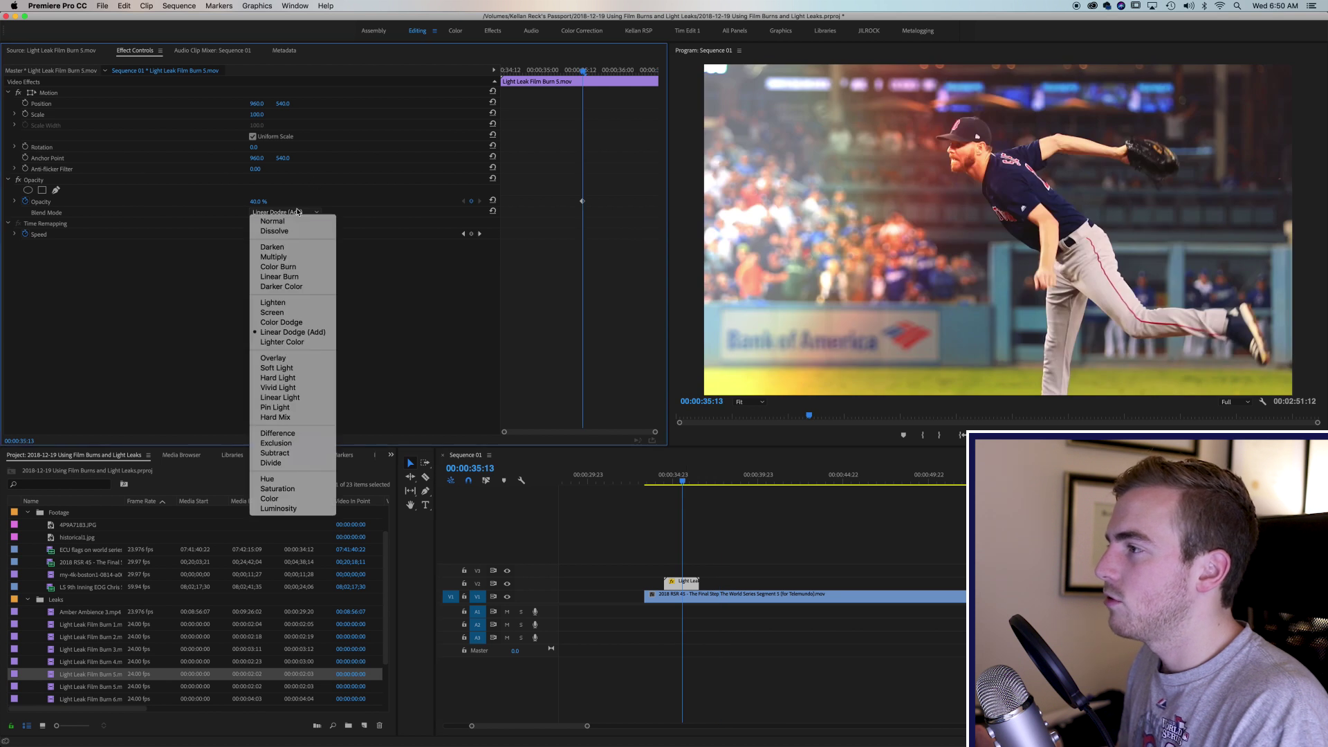
pyautogui.click(283, 312)
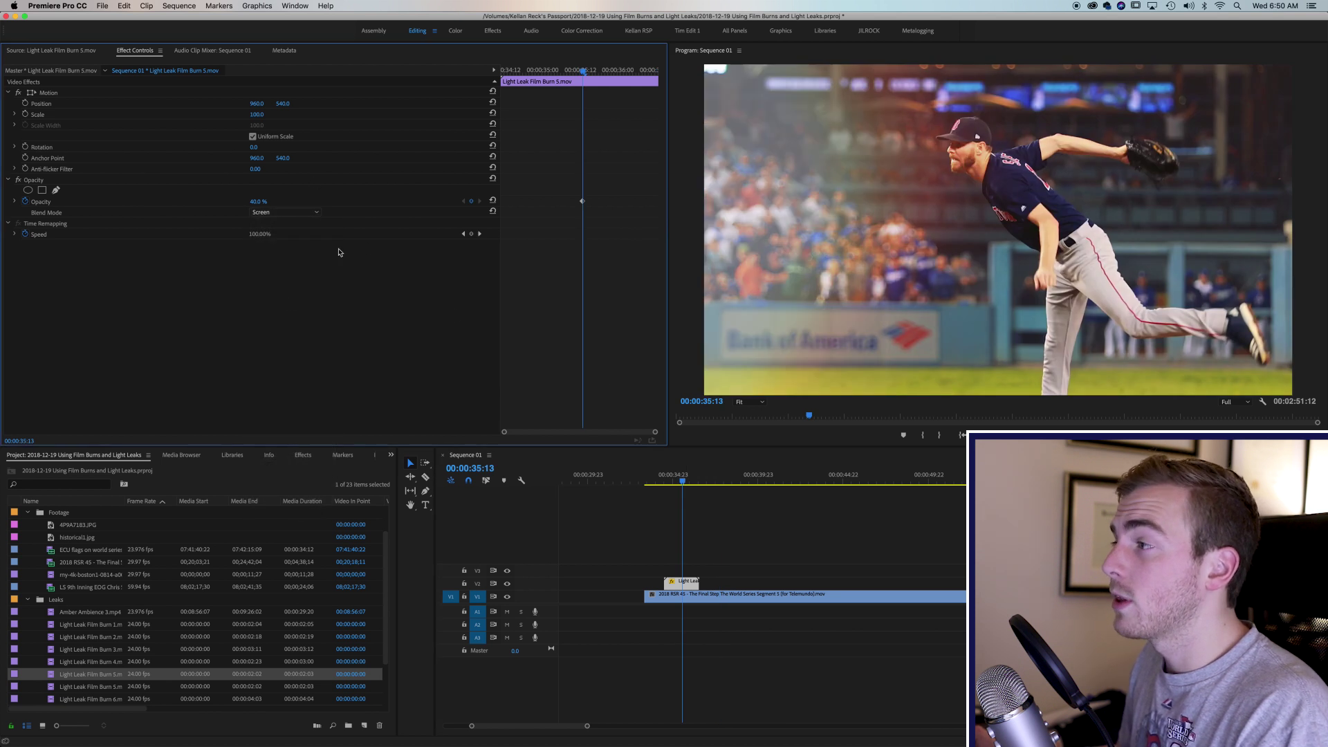
pyautogui.click(304, 213)
pyautogui.click(294, 360)
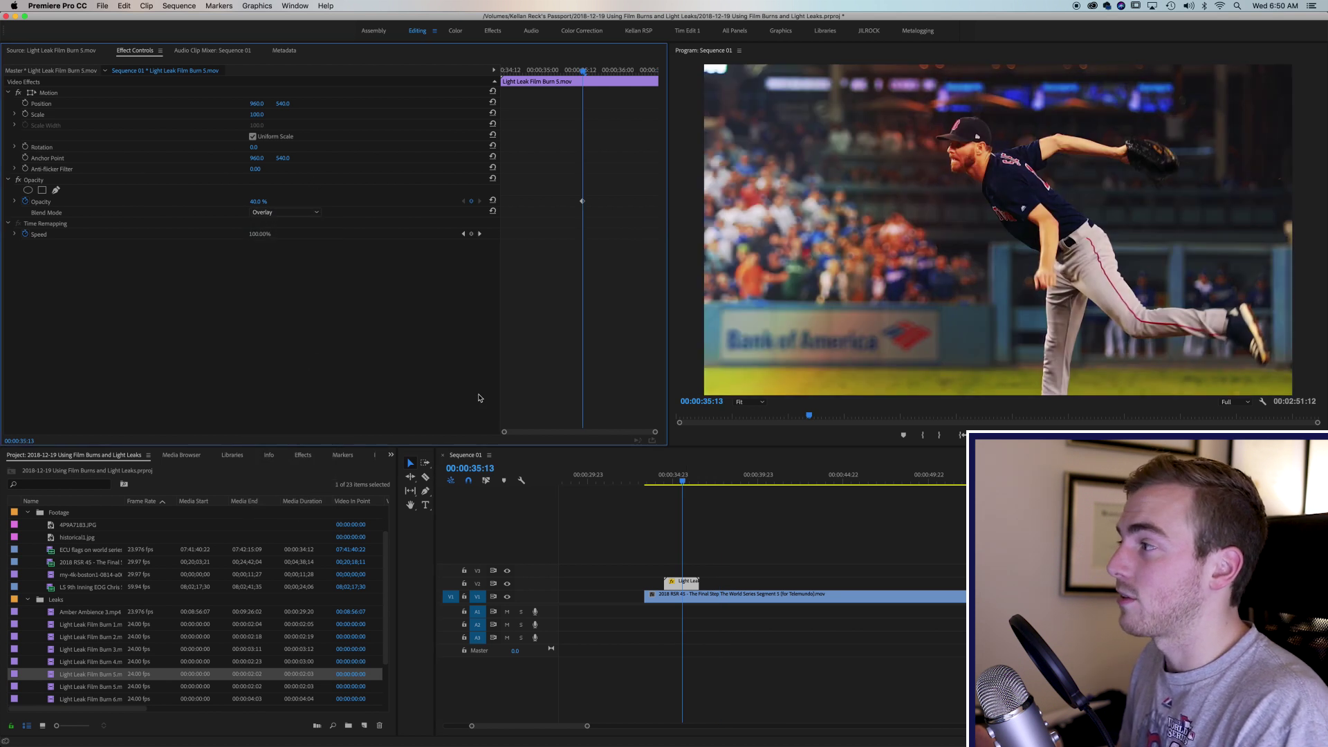
pyautogui.press('space')
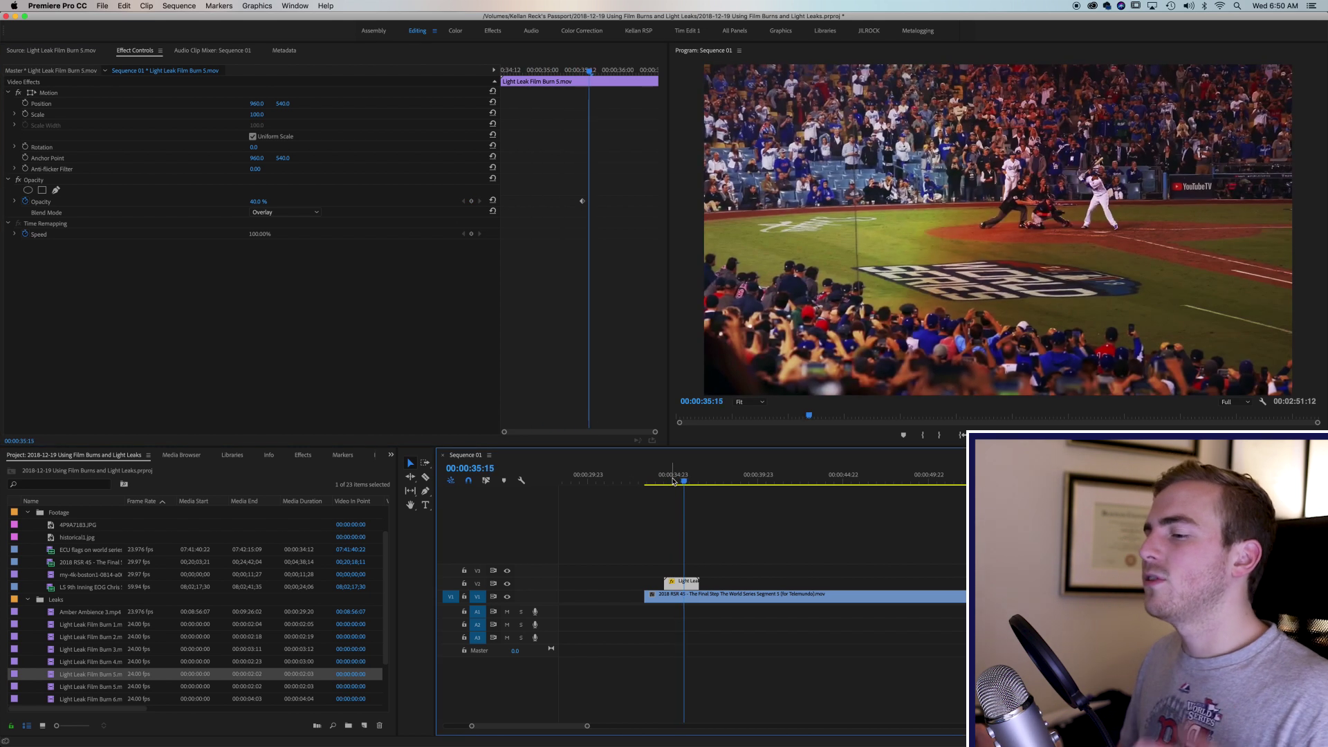
pyautogui.press('space')
pyautogui.click(748, 552)
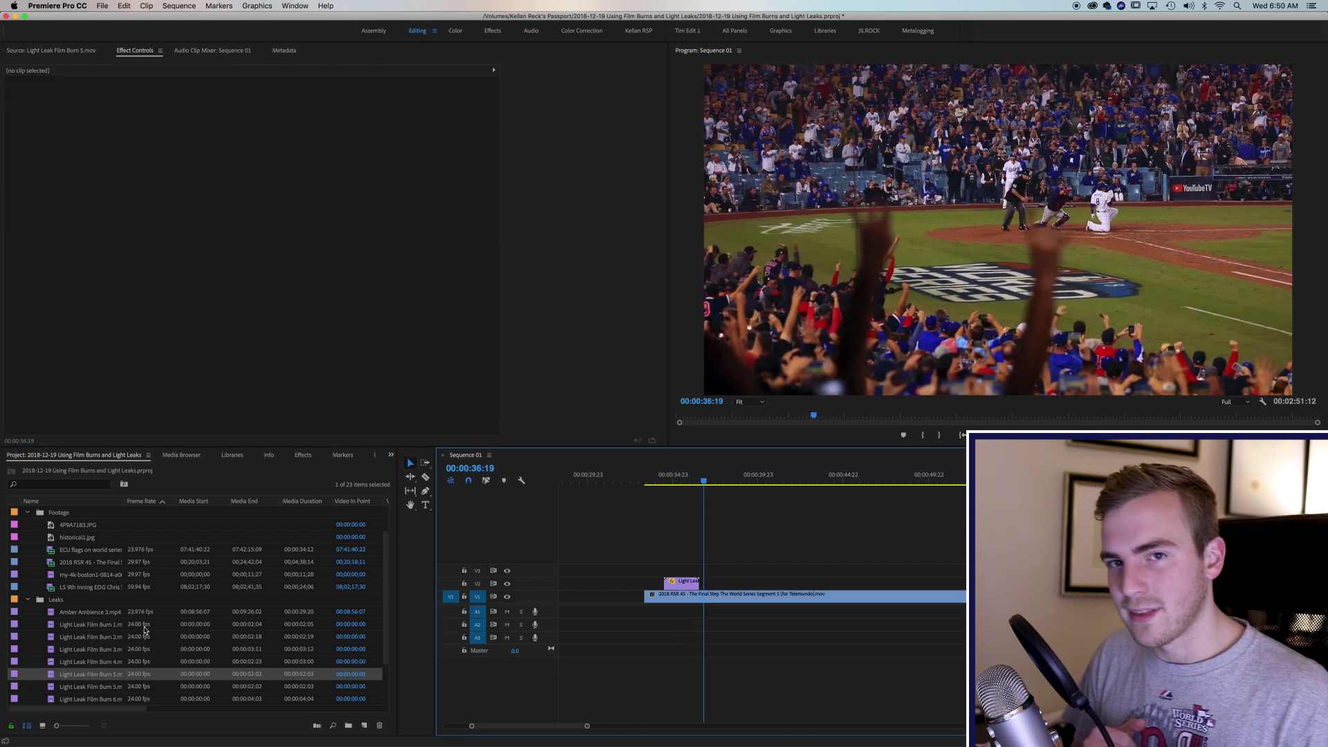
# Step: Compare the Screen blend mode on the pitcher frame and return the film burn clip to Linear Dodge (Add)
pyautogui.scroll(-1, 274, 609)
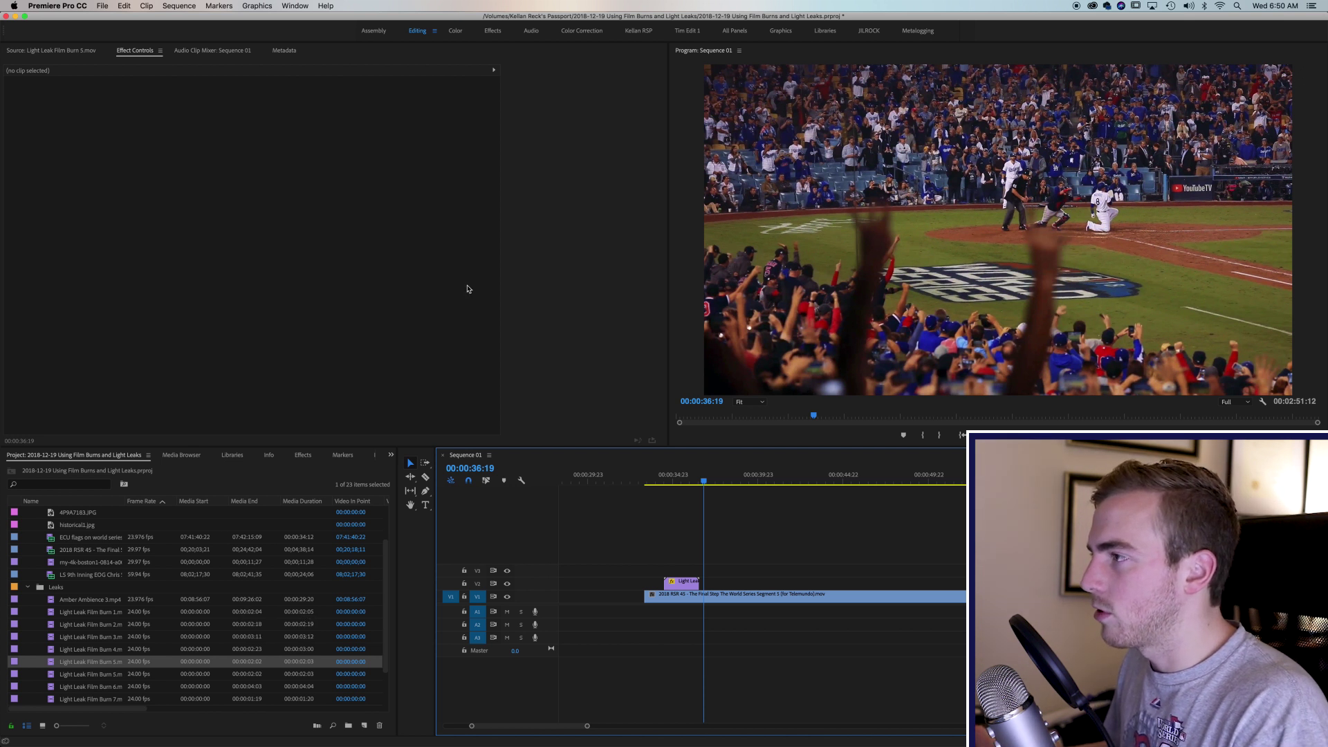
pyautogui.click(679, 478)
pyautogui.moveTo(683, 486); pyautogui.dragTo(683, 483)
pyautogui.click(681, 583)
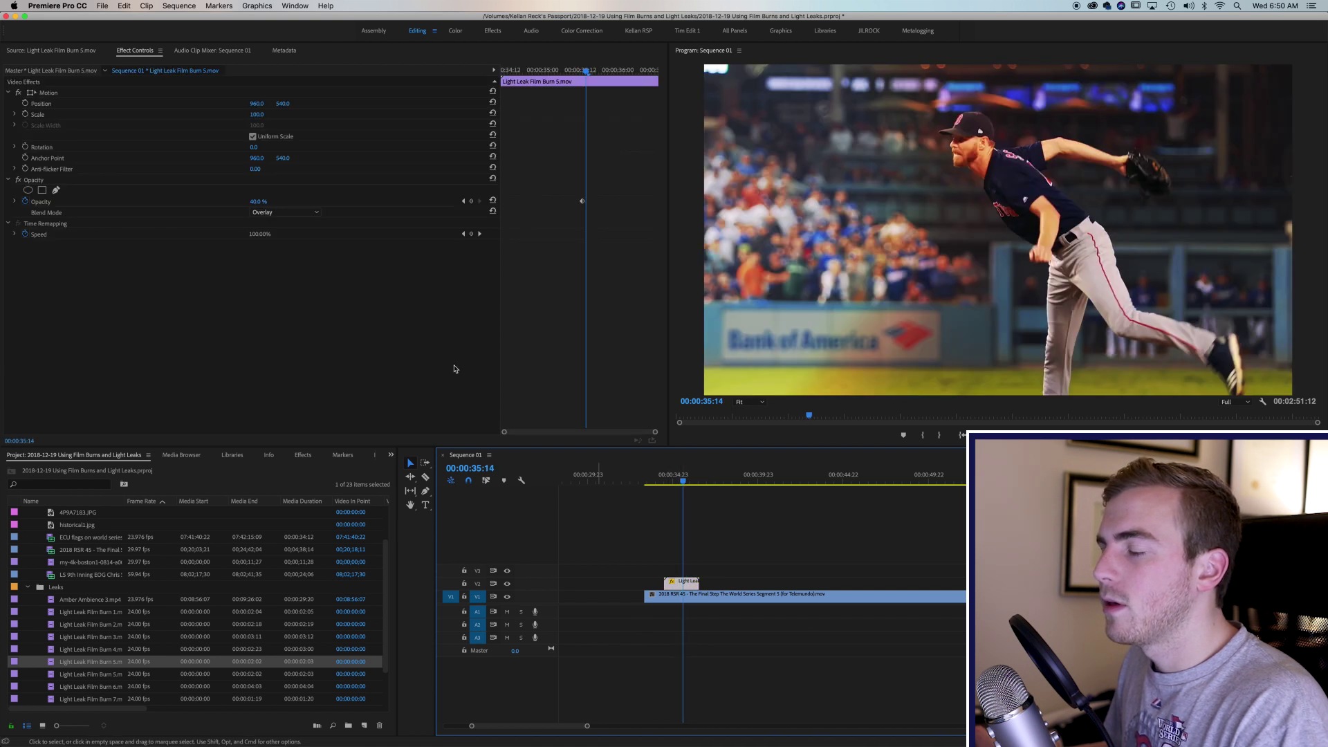
pyautogui.click(302, 213)
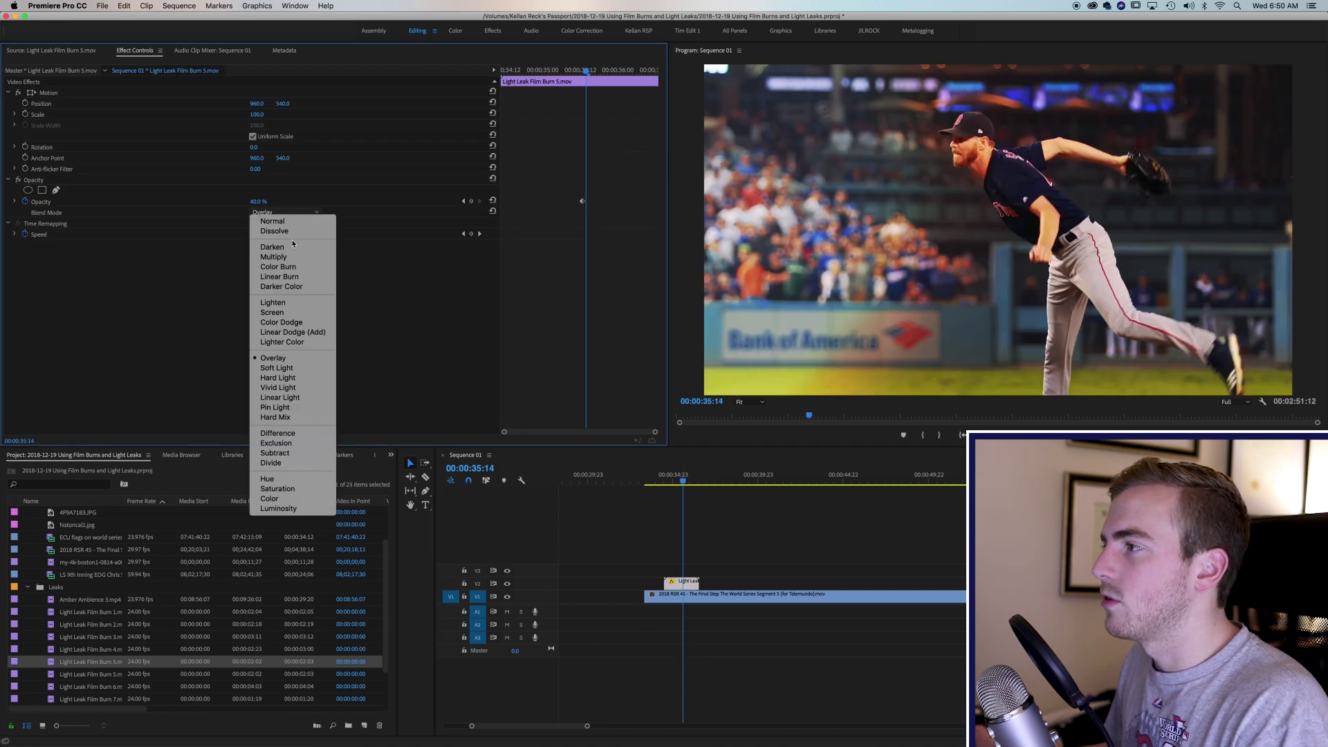
pyautogui.click(301, 315)
pyautogui.click(284, 212)
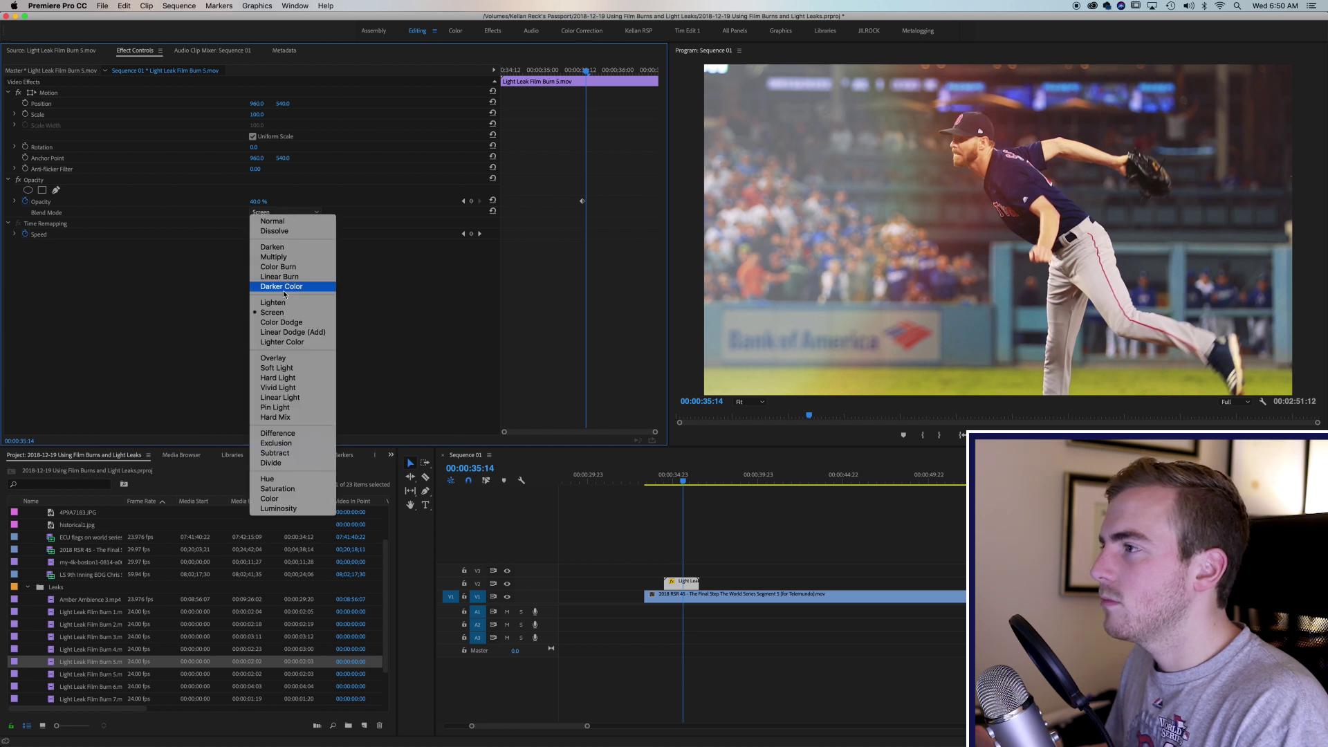
pyautogui.click(294, 332)
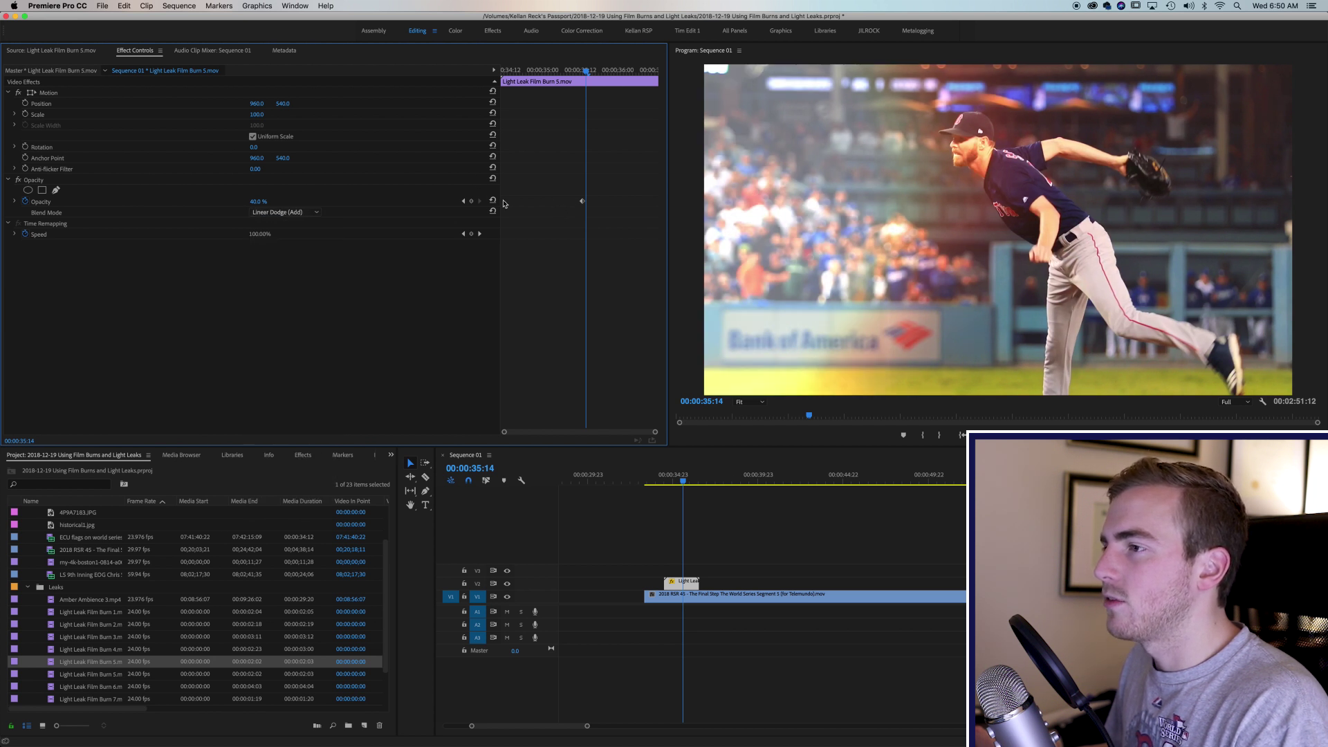
# Step: Set the film burn's opacity keyframe to 100% and apply the Tint video effect to the clip
pyautogui.click(463, 201)
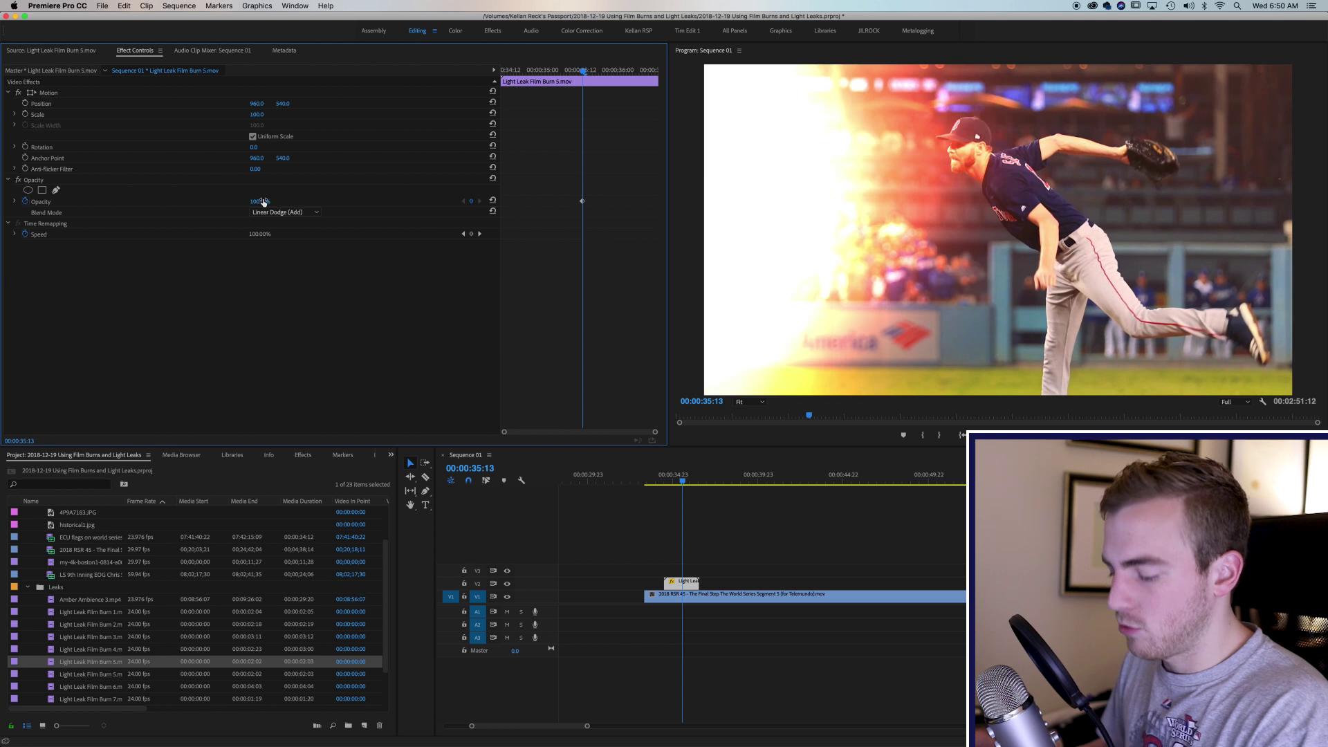
pyautogui.hotkey('shift', '7')
pyautogui.click(89, 467)
pyautogui.write('t')
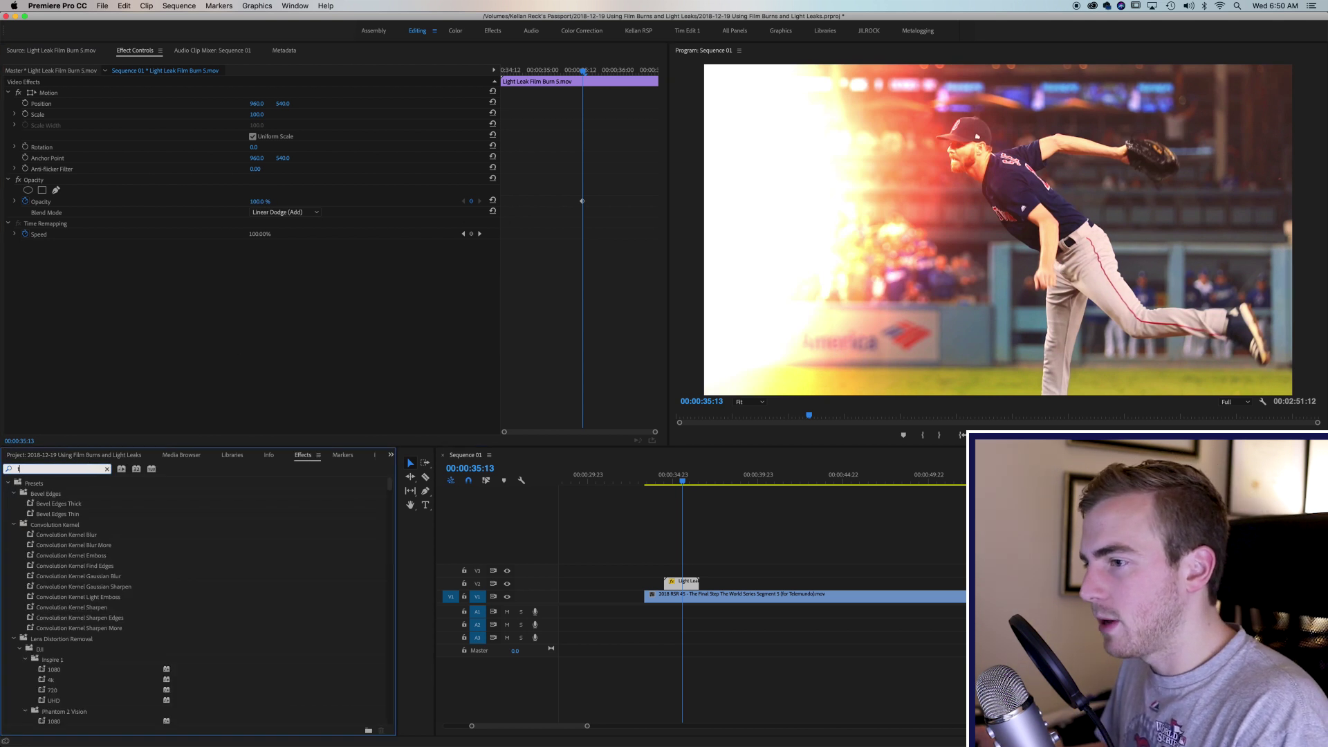
pyautogui.write('int')
pyautogui.moveTo(32, 544); pyautogui.dragTo(685, 582)
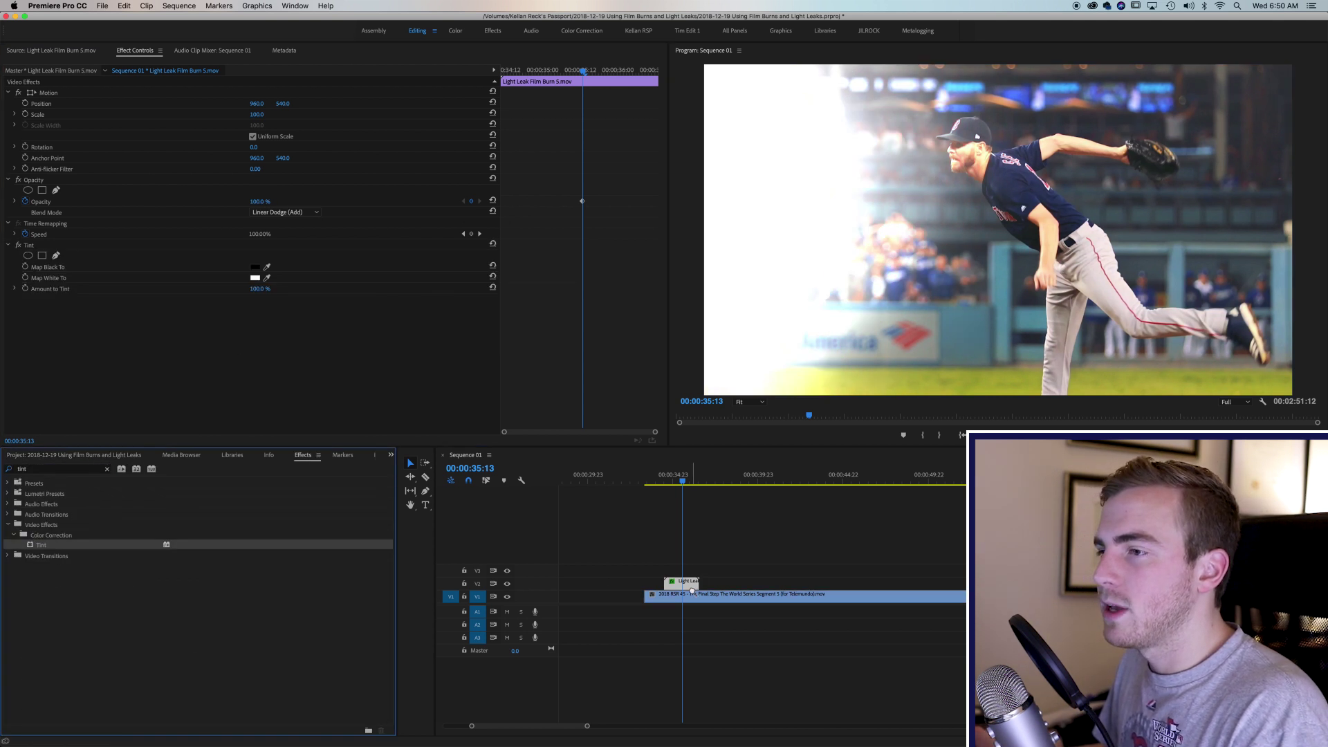
# Step: Set the Tint effect's Map White To color to deep blue 1D0CB1 and play back the film burn
pyautogui.click(254, 278)
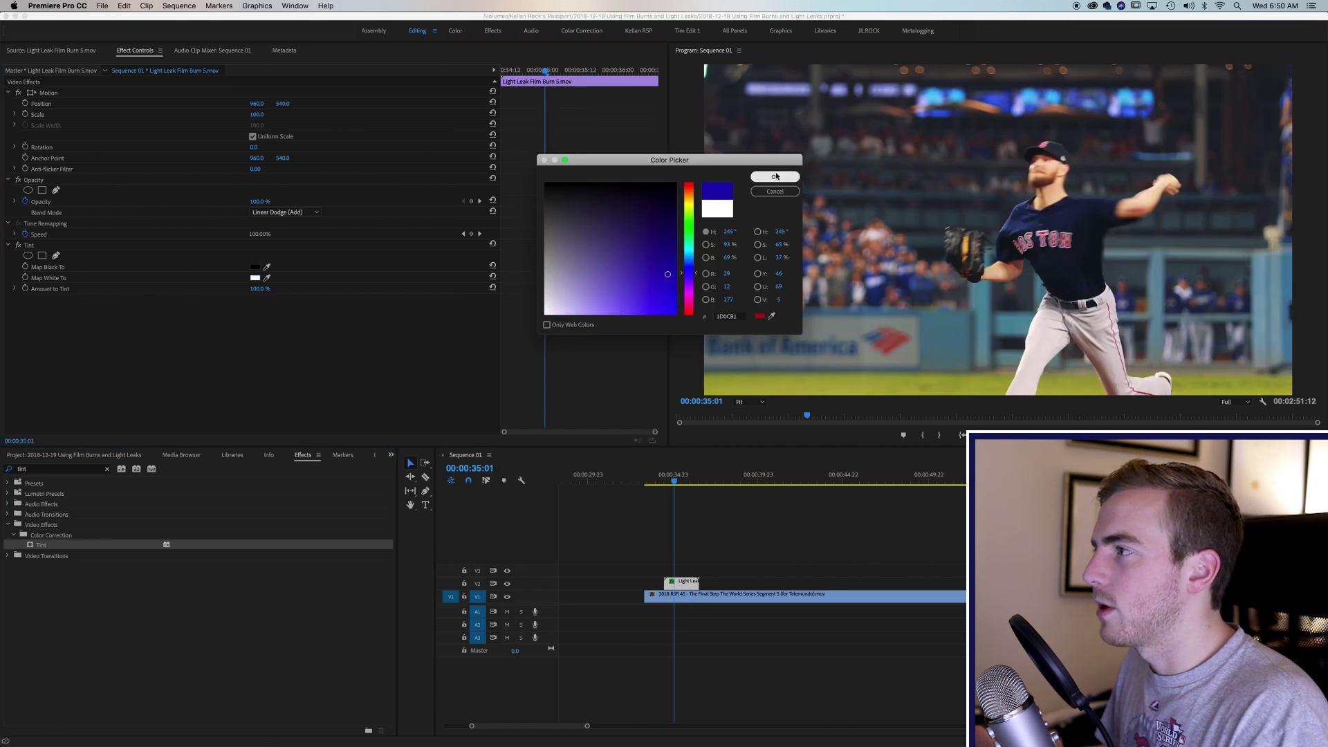
pyautogui.click(777, 178)
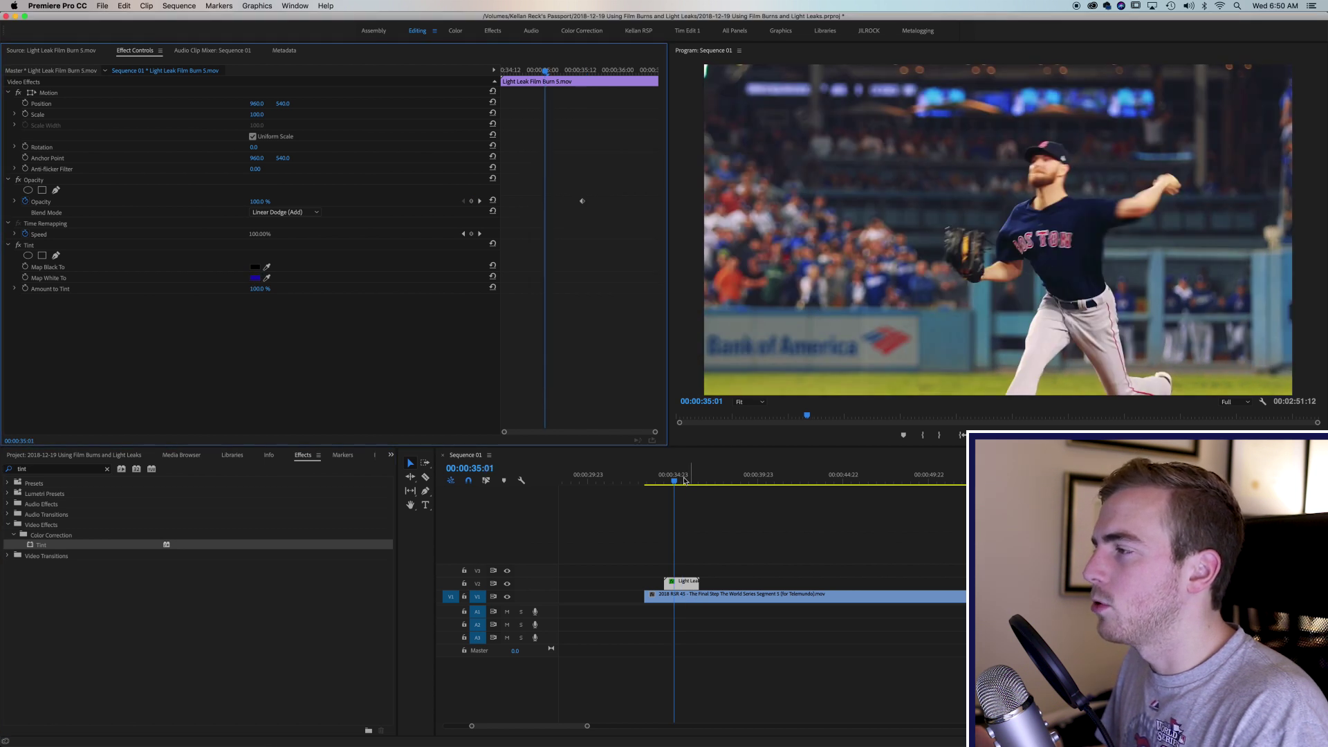
pyautogui.moveTo(683, 480); pyautogui.dragTo(663, 481)
pyautogui.press('space')
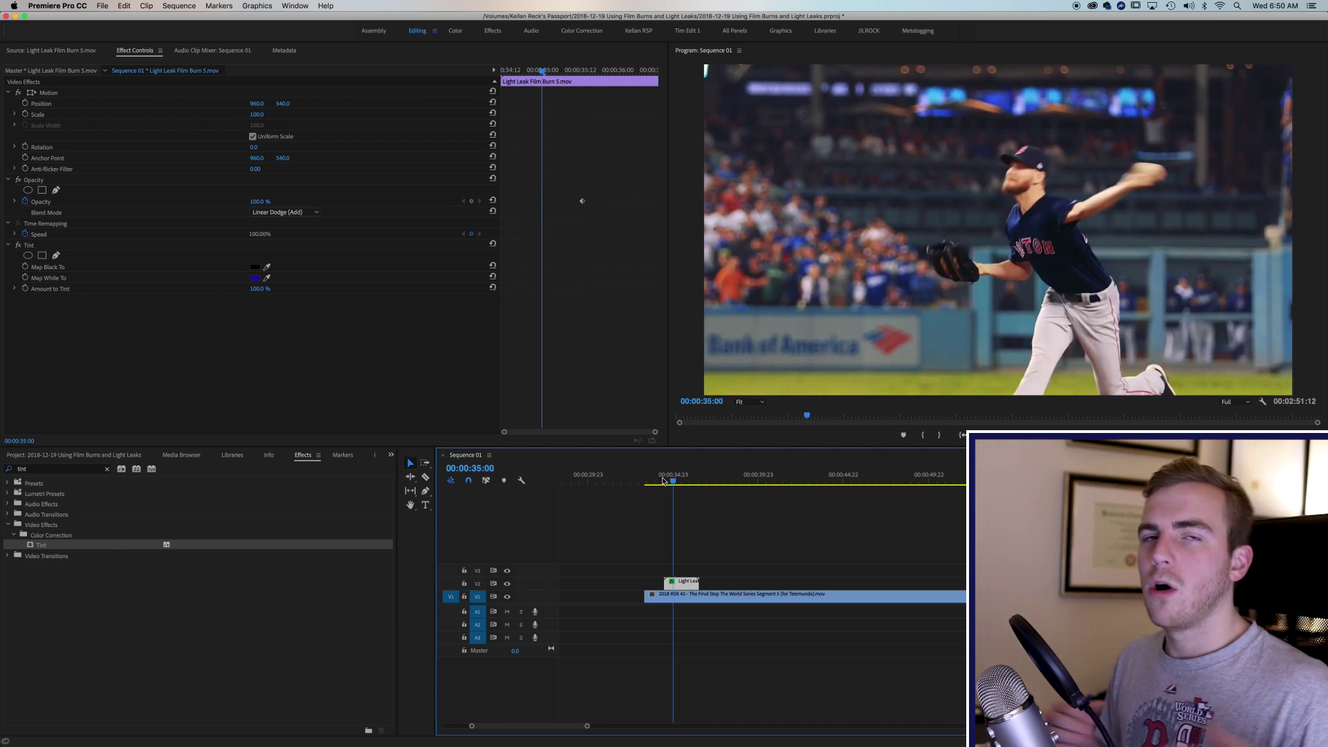